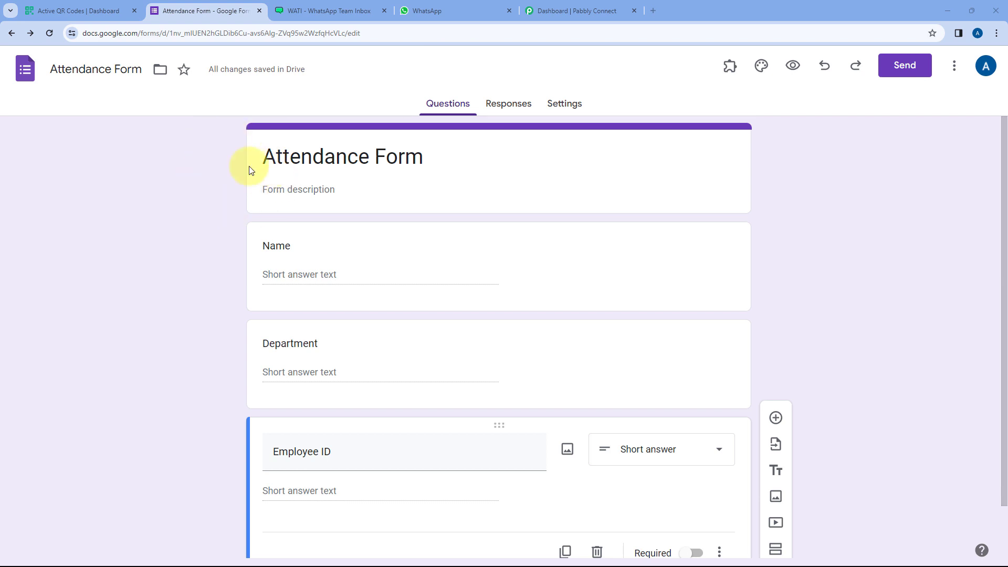
Step: Look over the QR.io dashboard and the Attendance Form's Name, Department and Employee ID questions
{"action": "left_click", "coordinate": [84, 10]}
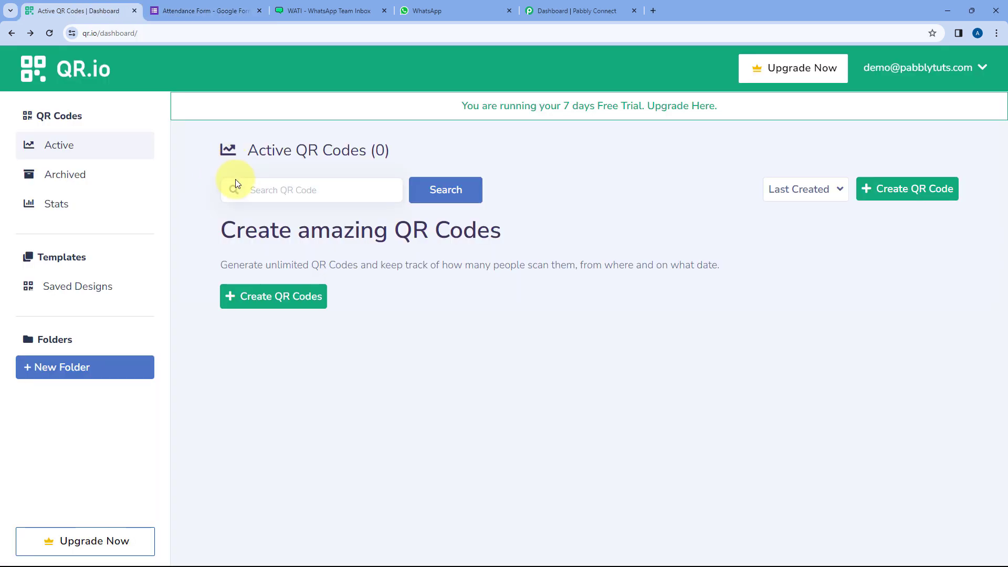
{"action": "left_click", "coordinate": [208, 10]}
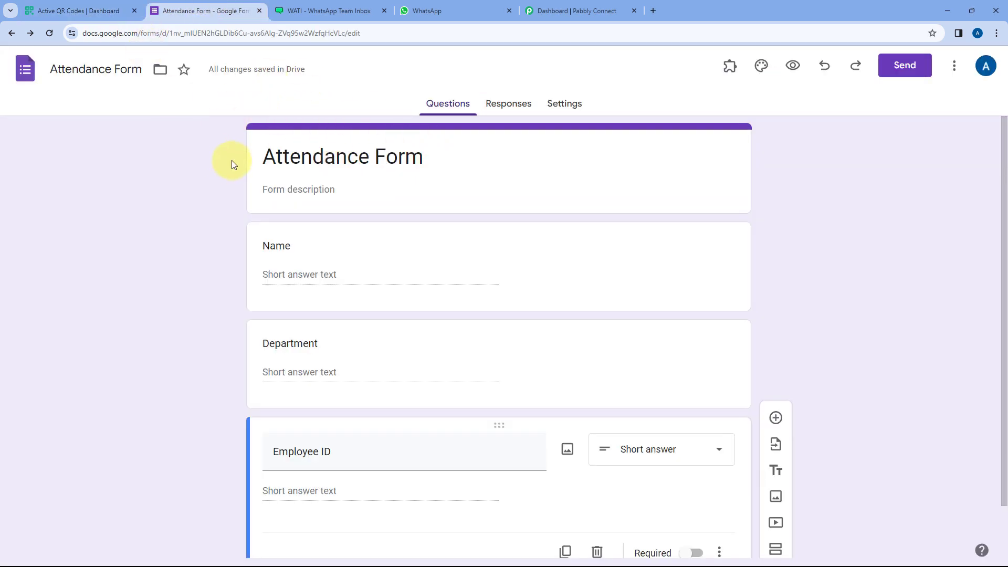
{"action": "scroll", "coordinate": [483, 169], "scroll_direction": "down", "scroll_amount": 1}
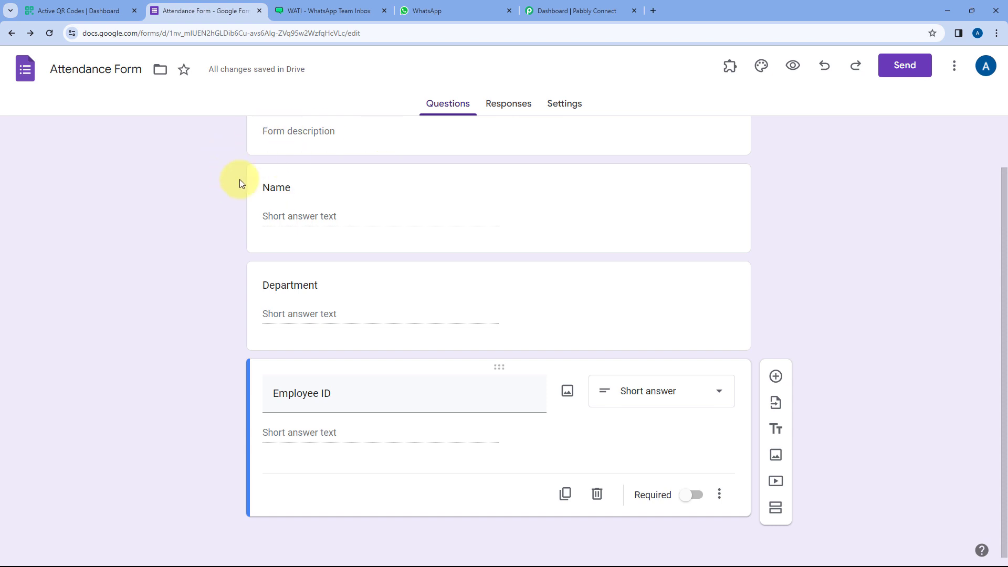
{"action": "scroll", "coordinate": [238, 179], "scroll_direction": "up", "scroll_amount": 2}
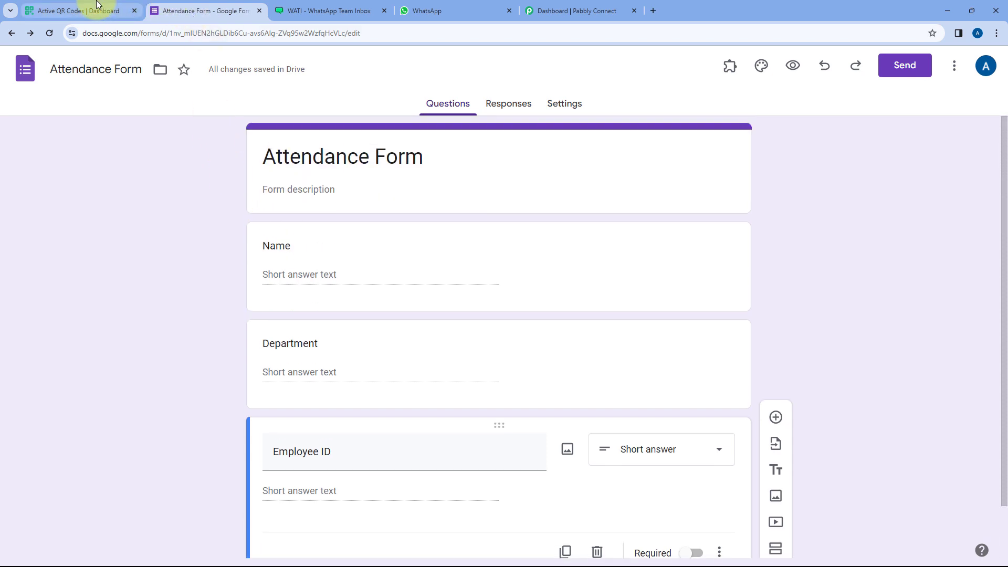
{"action": "left_click", "coordinate": [97, 6]}
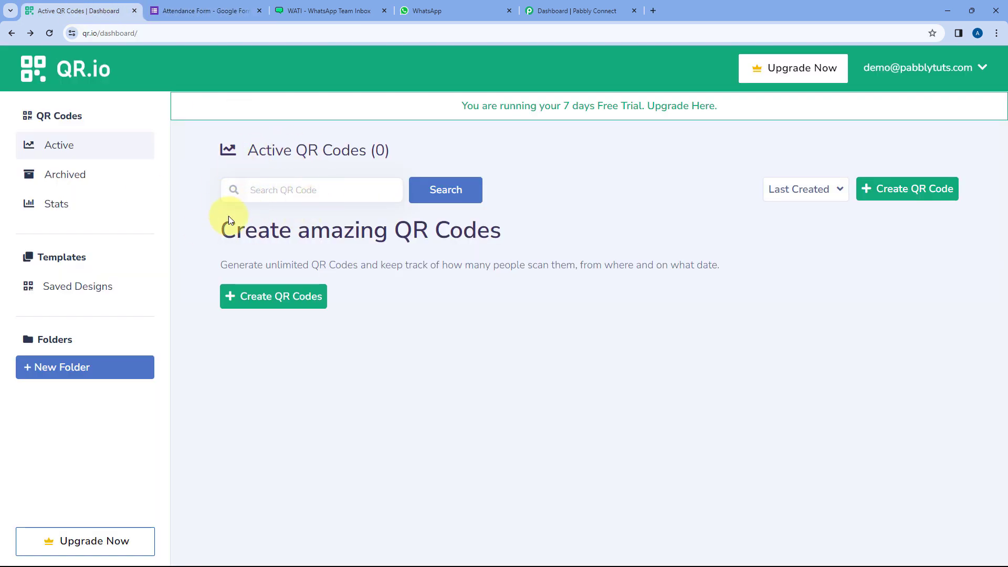
{"action": "left_click", "coordinate": [224, 10]}
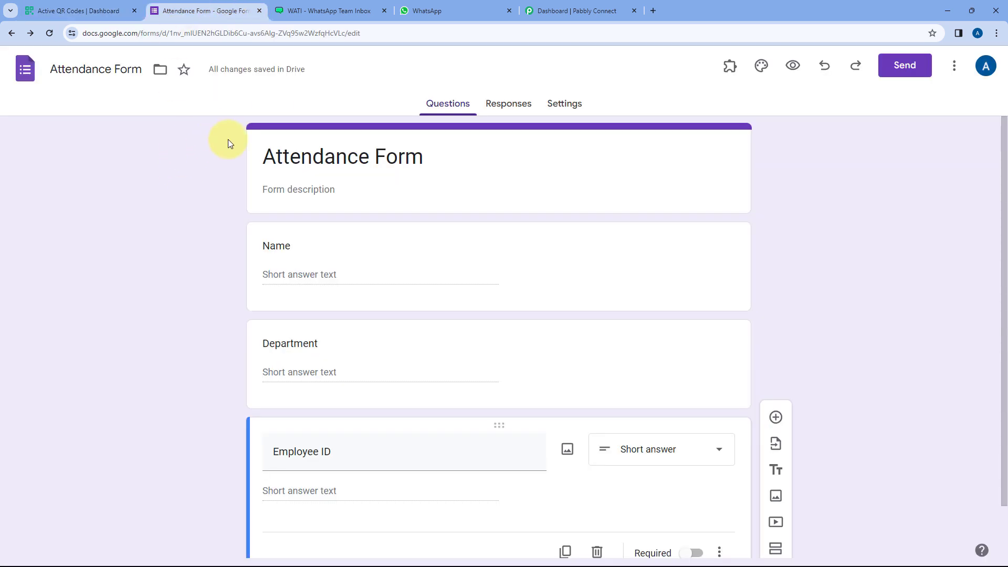
Step: Start a new QR code in QR.io with the Website URL type and proceed to its additional information
{"action": "left_click", "coordinate": [93, 5]}
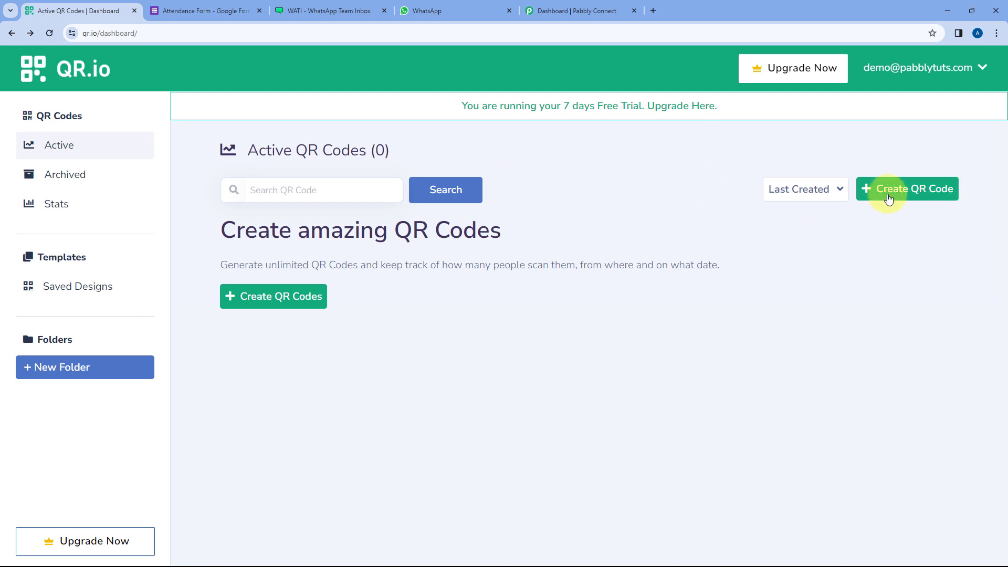
{"action": "left_click", "coordinate": [889, 196]}
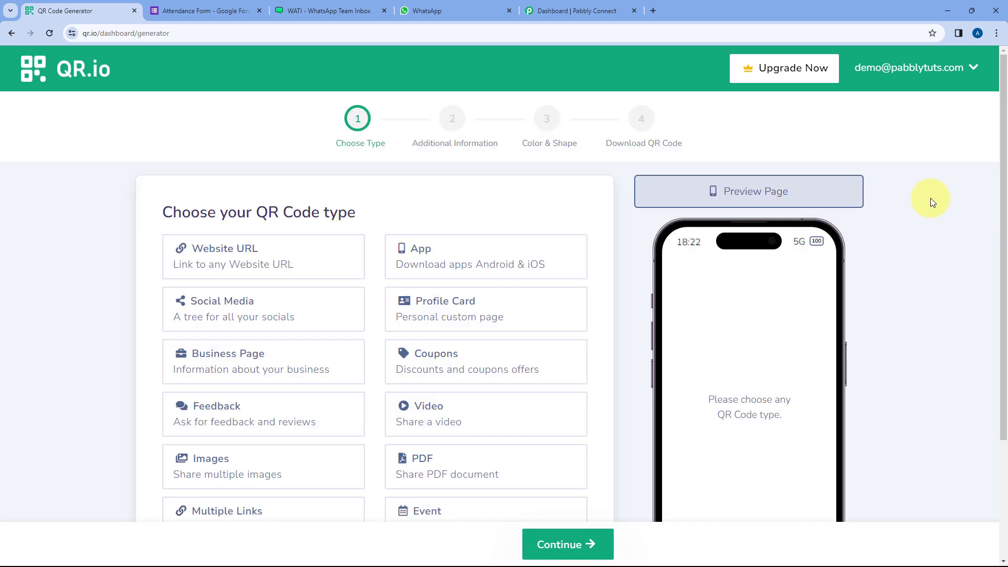
{"action": "left_click", "coordinate": [254, 259]}
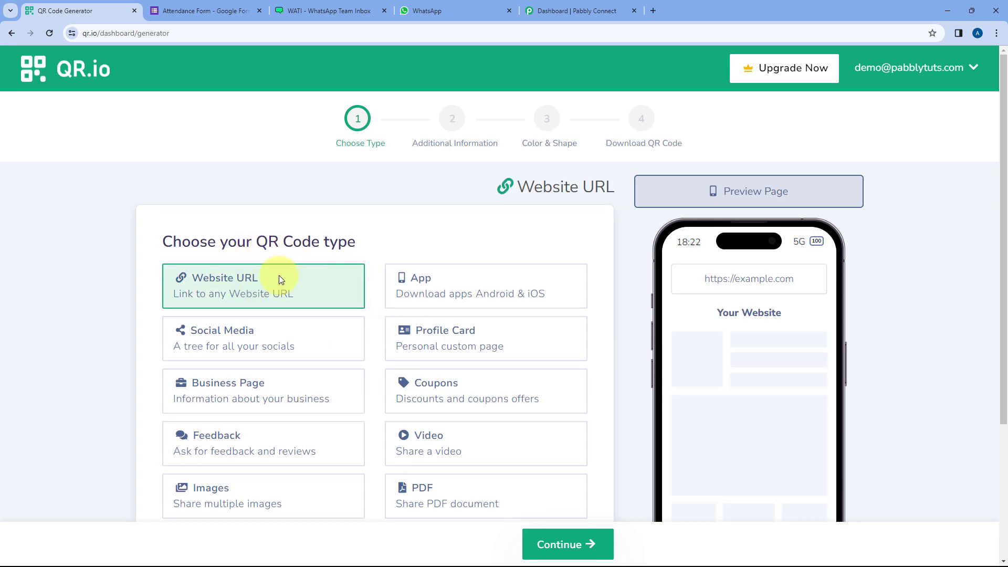
{"action": "scroll", "coordinate": [360, 301], "scroll_direction": "down", "scroll_amount": 2}
{"action": "left_click", "coordinate": [571, 548]}
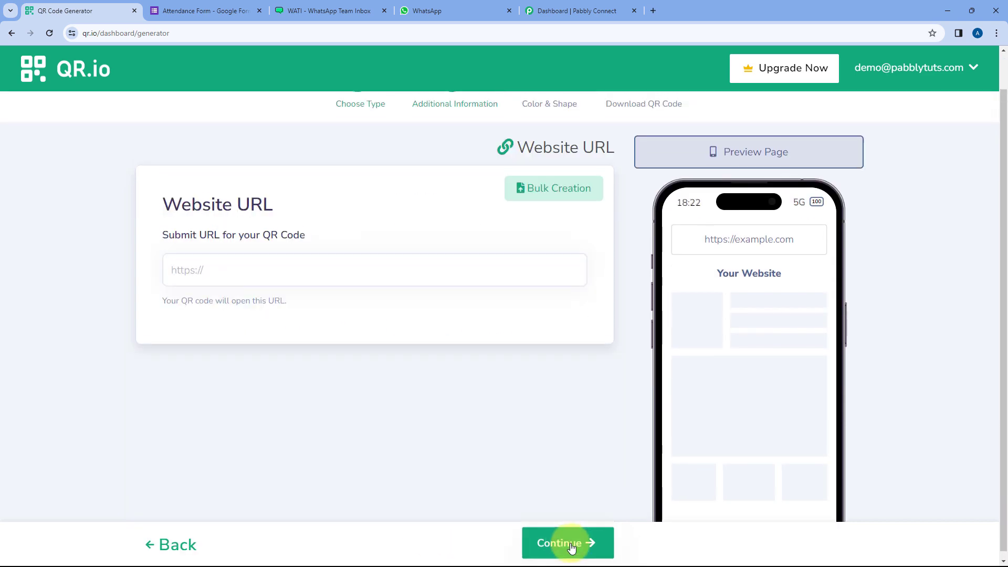
{"action": "left_click", "coordinate": [230, 308]}
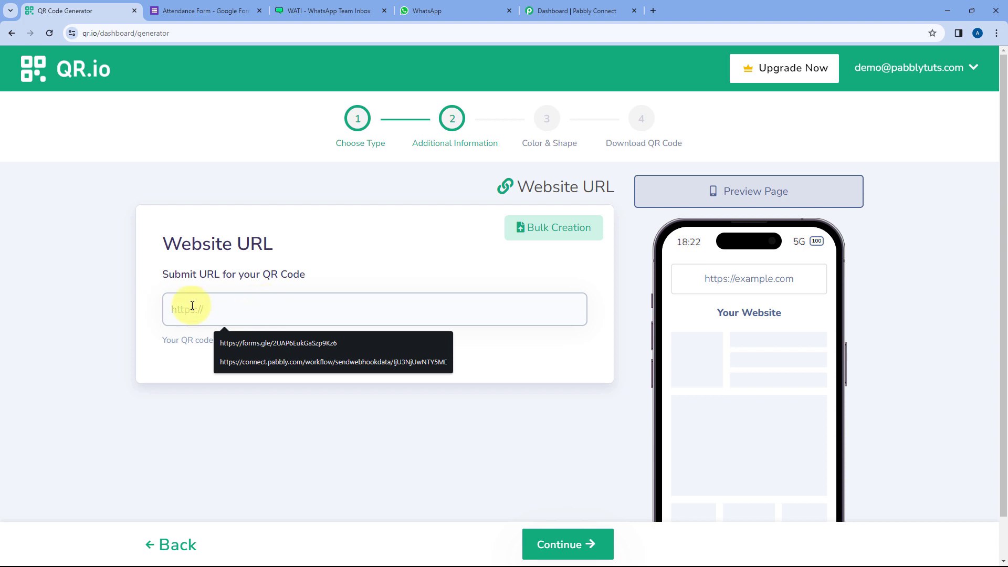
{"action": "left_click", "coordinate": [317, 273]}
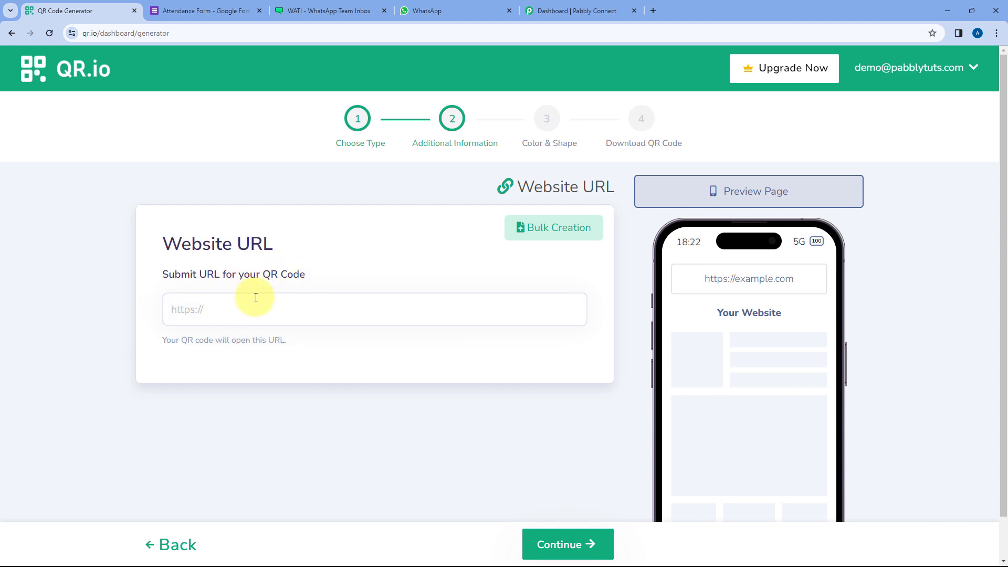
Step: Copy the shortened share link of the Attendance Form in Google Forms
{"action": "left_click", "coordinate": [202, 8]}
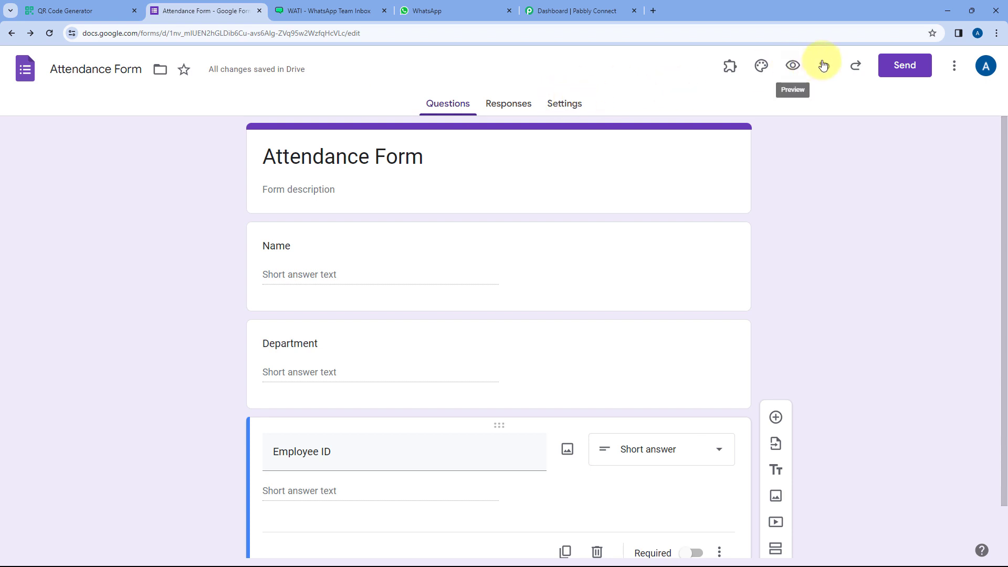
{"action": "left_click", "coordinate": [905, 65]}
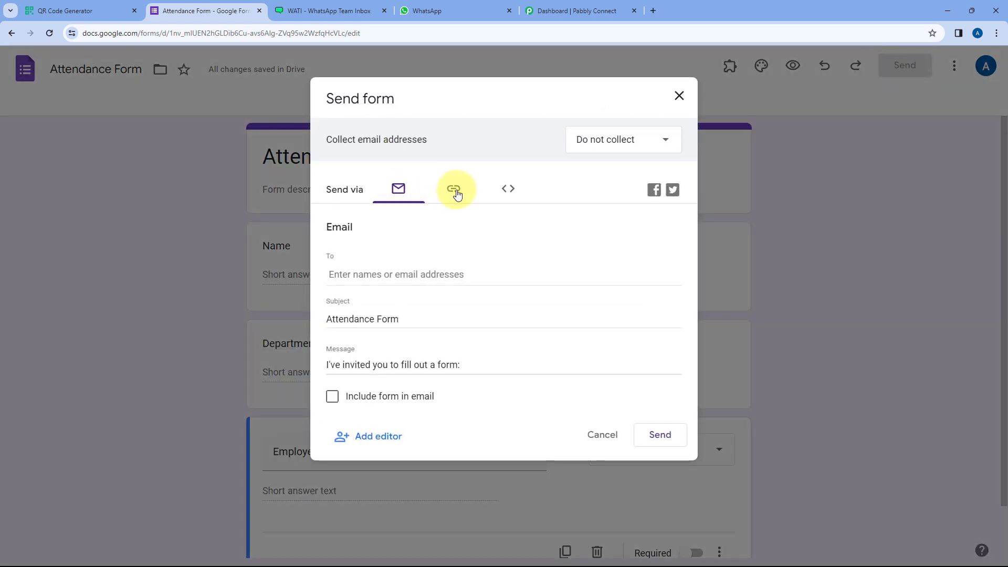
{"action": "left_click", "coordinate": [456, 193]}
{"action": "left_click", "coordinate": [333, 273]}
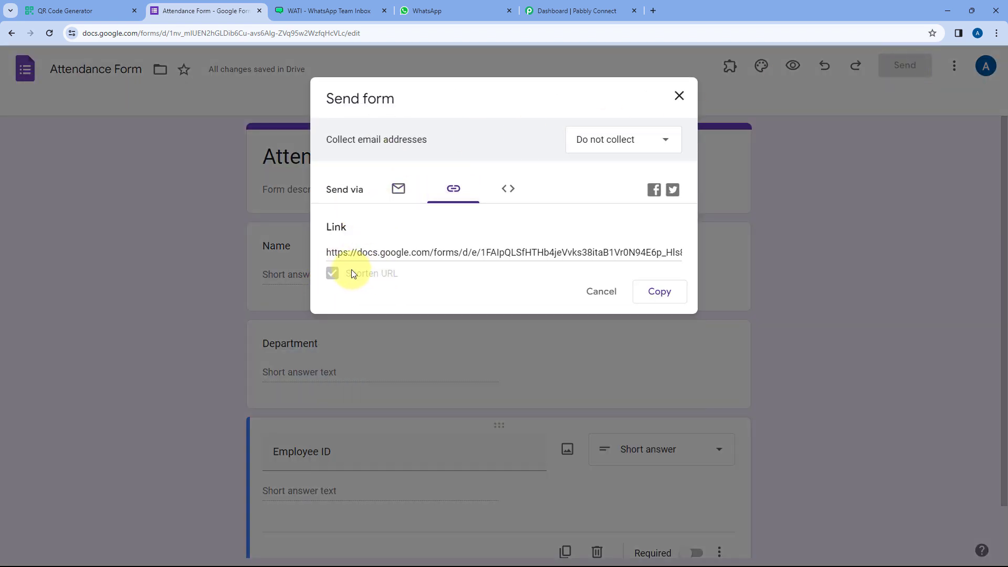
{"action": "right_click", "coordinate": [448, 253]}
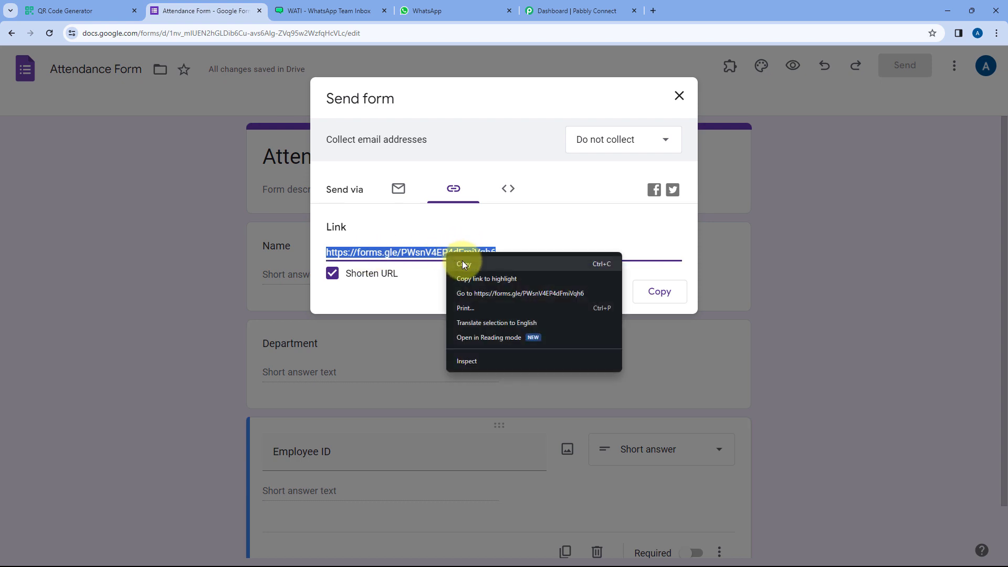
{"action": "left_click", "coordinate": [465, 264]}
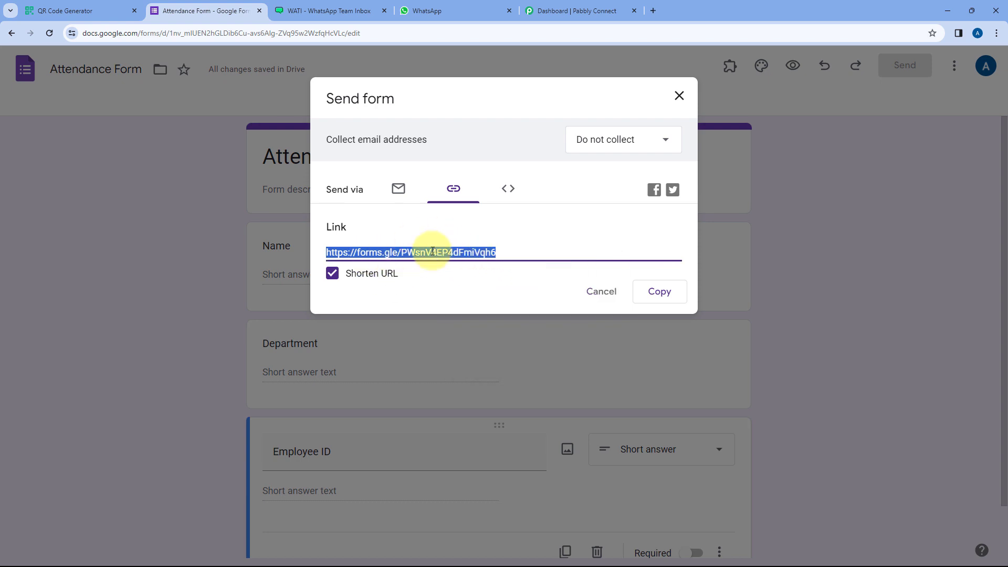
{"action": "left_click", "coordinate": [654, 291]}
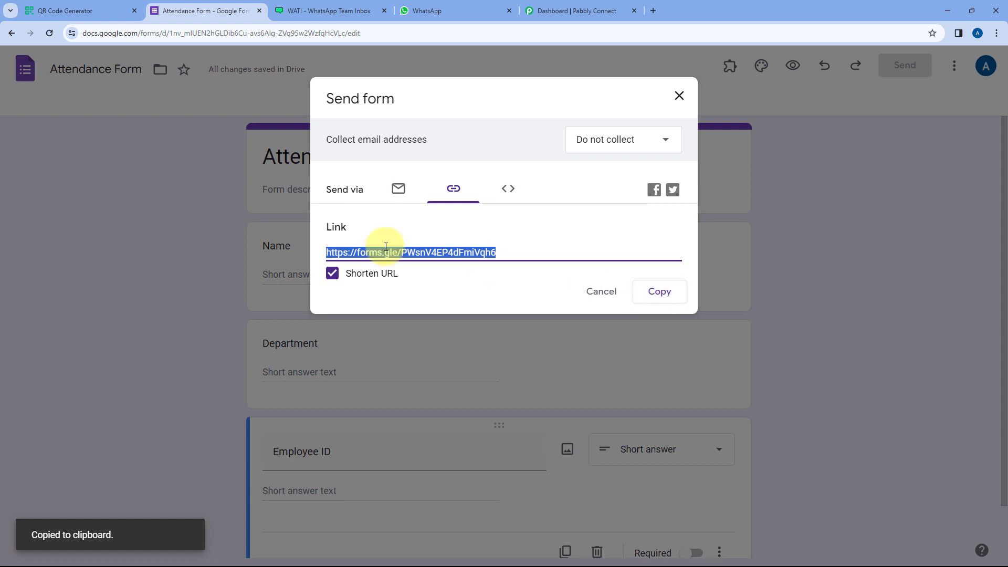
Step: Paste the copied form link as the QR code's website URL in QR.io and continue to the design stage
{"action": "left_click", "coordinate": [89, 6]}
{"action": "right_click", "coordinate": [210, 297]}
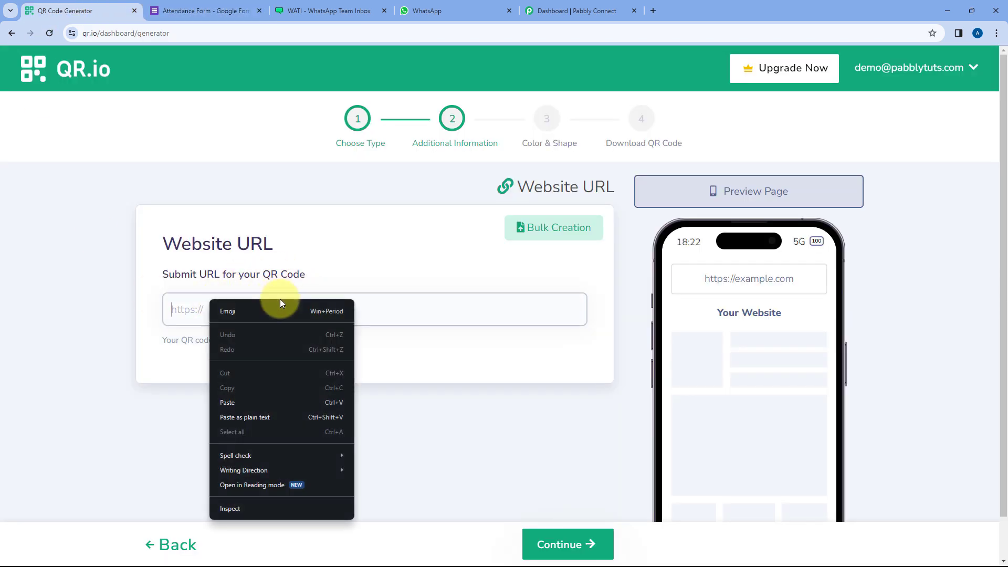
{"action": "left_click", "coordinate": [229, 403]}
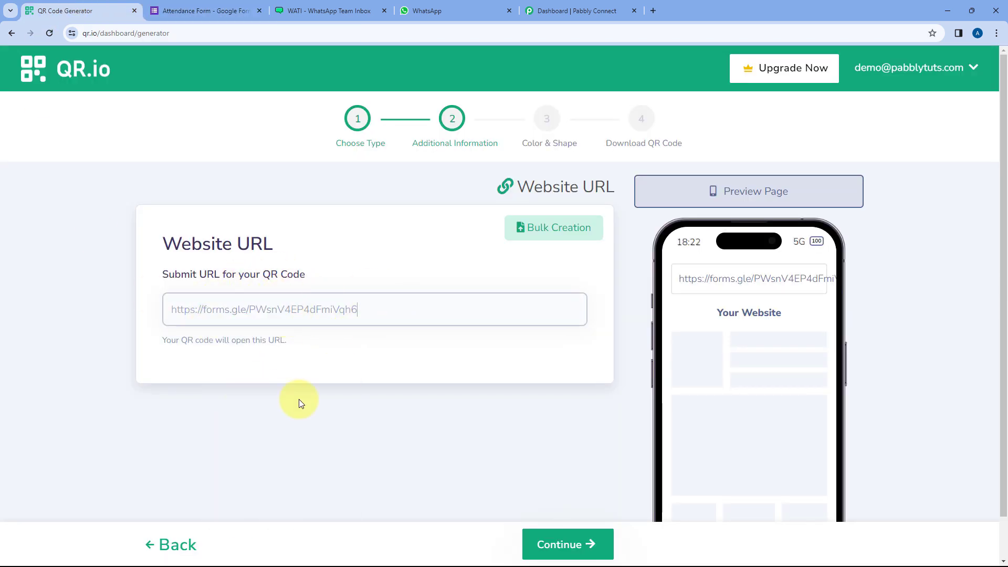
{"action": "left_click", "coordinate": [582, 558]}
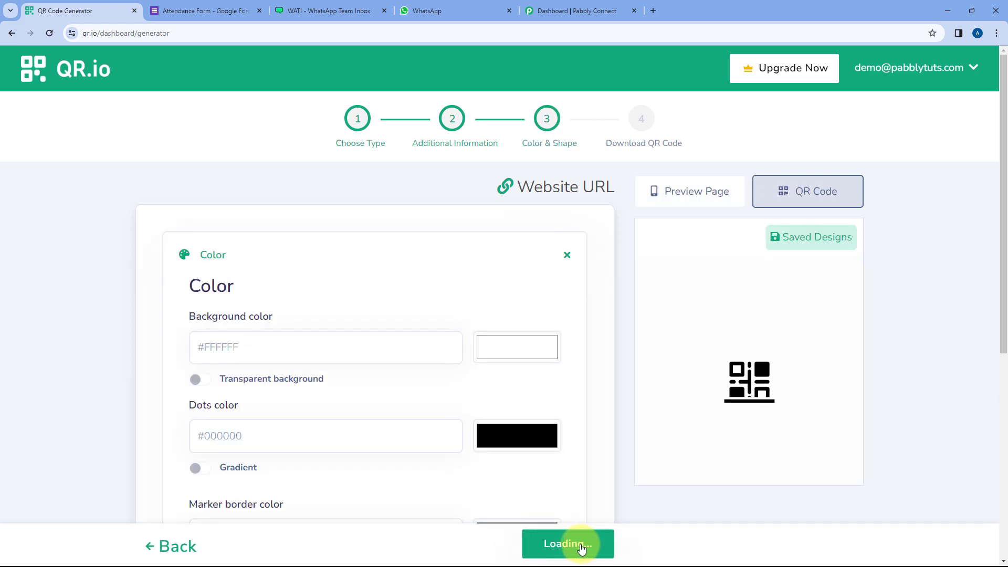
Step: Review the color and shape options, keep the default design and finish creating the QR code
{"action": "scroll", "coordinate": [462, 289], "scroll_direction": "down", "scroll_amount": 3}
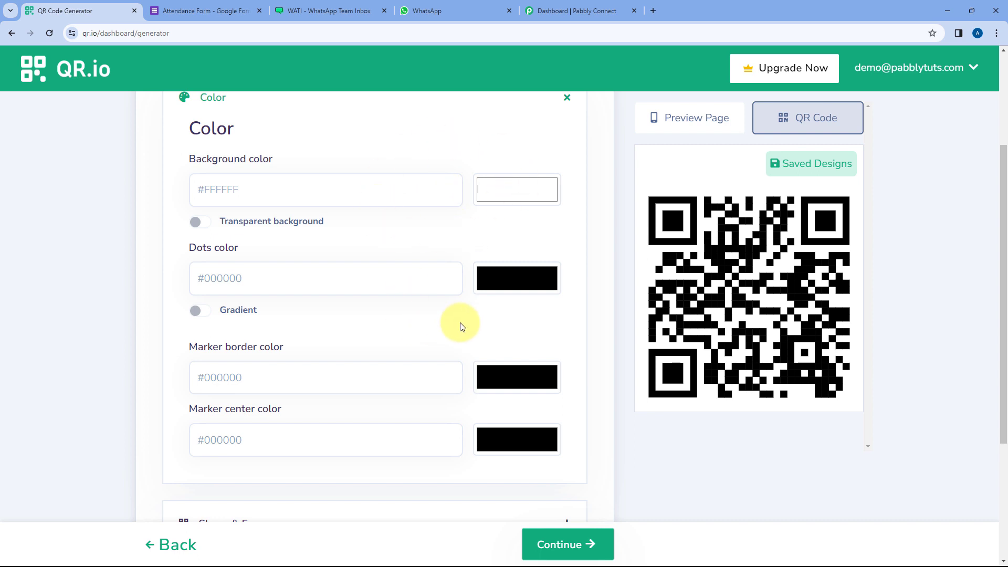
{"action": "scroll", "coordinate": [462, 326], "scroll_direction": "down", "scroll_amount": 3}
{"action": "scroll", "coordinate": [467, 320], "scroll_direction": "up", "scroll_amount": 5}
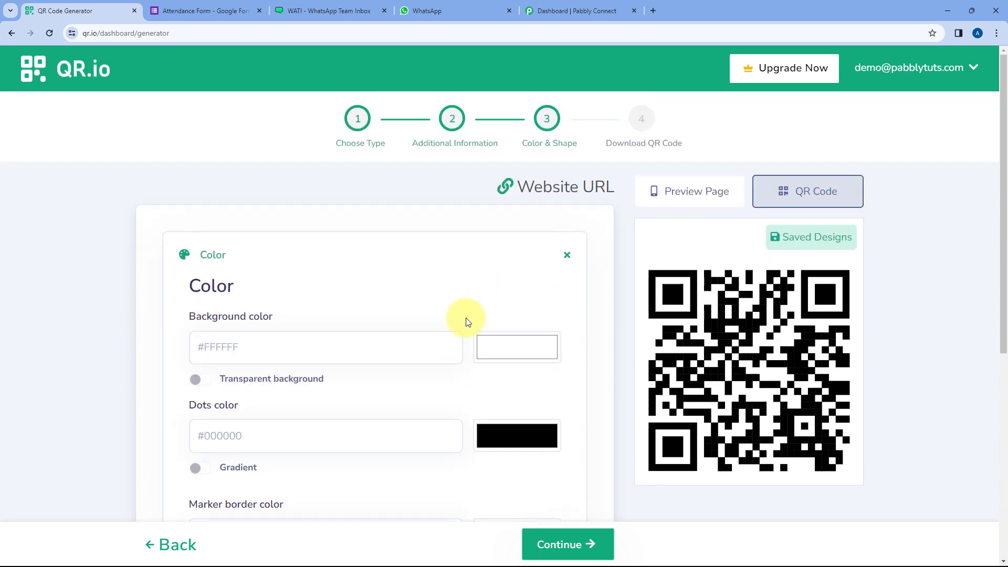
{"action": "scroll", "coordinate": [473, 304], "scroll_direction": "down", "scroll_amount": 5}
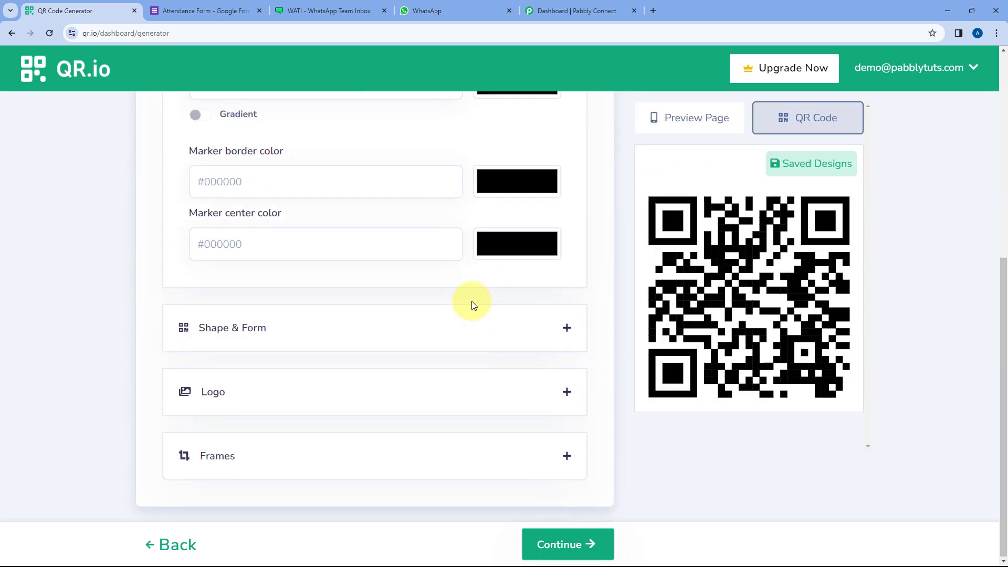
{"action": "left_click", "coordinate": [576, 546]}
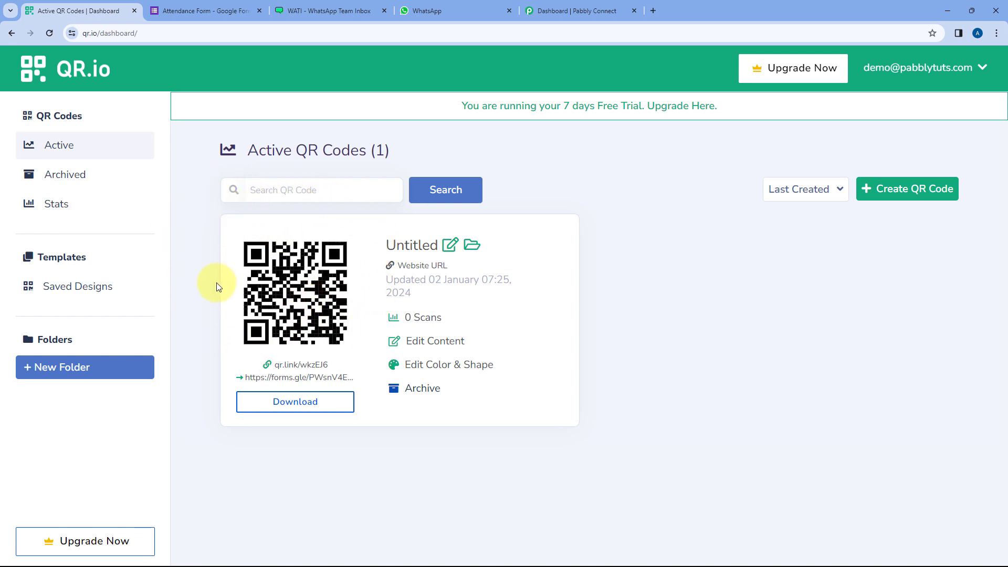
Step: Close the Attendance Form's sharing dialog, then look over the form, WhatsApp Web and the Pabbly Connect dashboard
{"action": "left_click", "coordinate": [224, 10]}
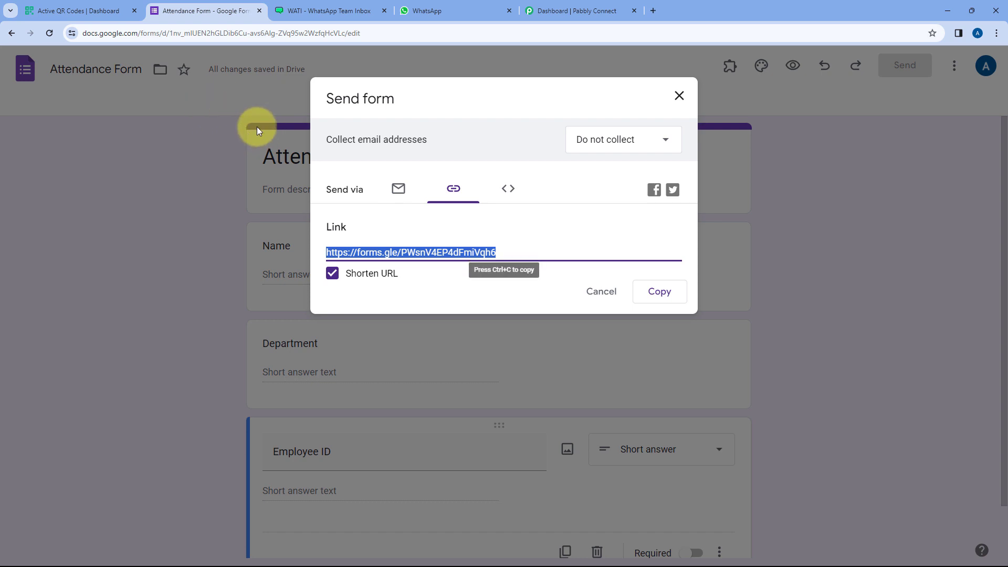
{"action": "left_click", "coordinate": [678, 96]}
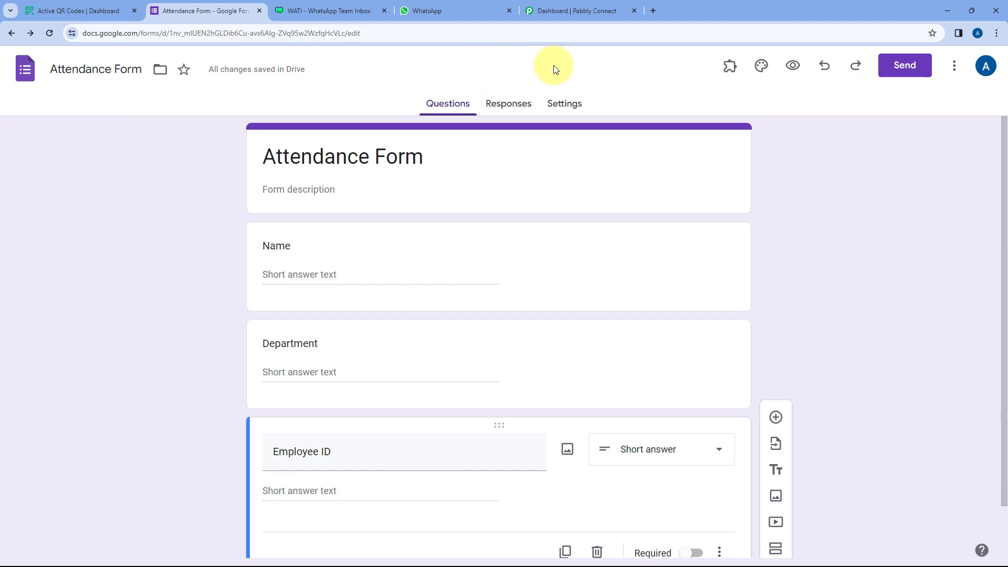
{"action": "left_click", "coordinate": [432, 6]}
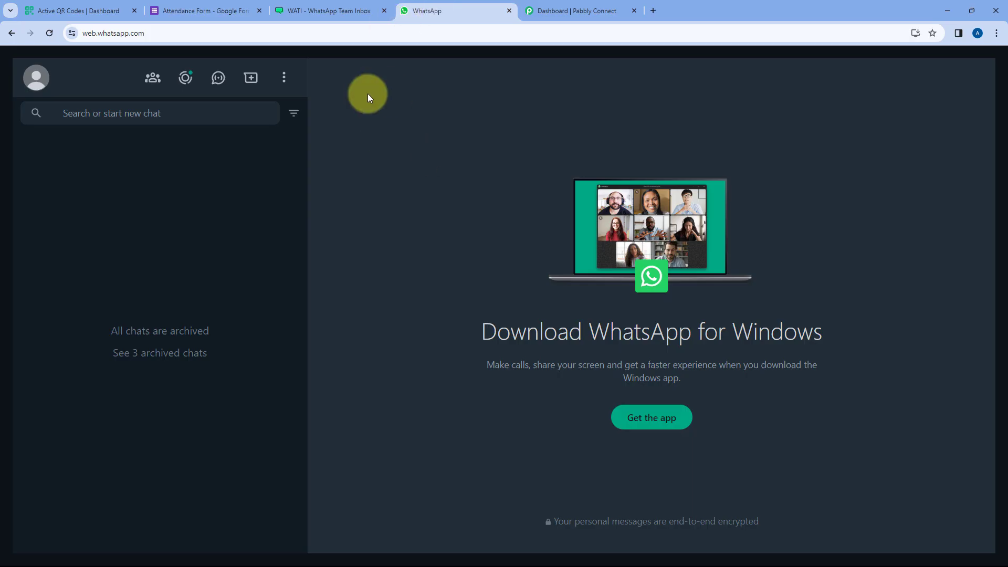
{"action": "left_click", "coordinate": [236, 10]}
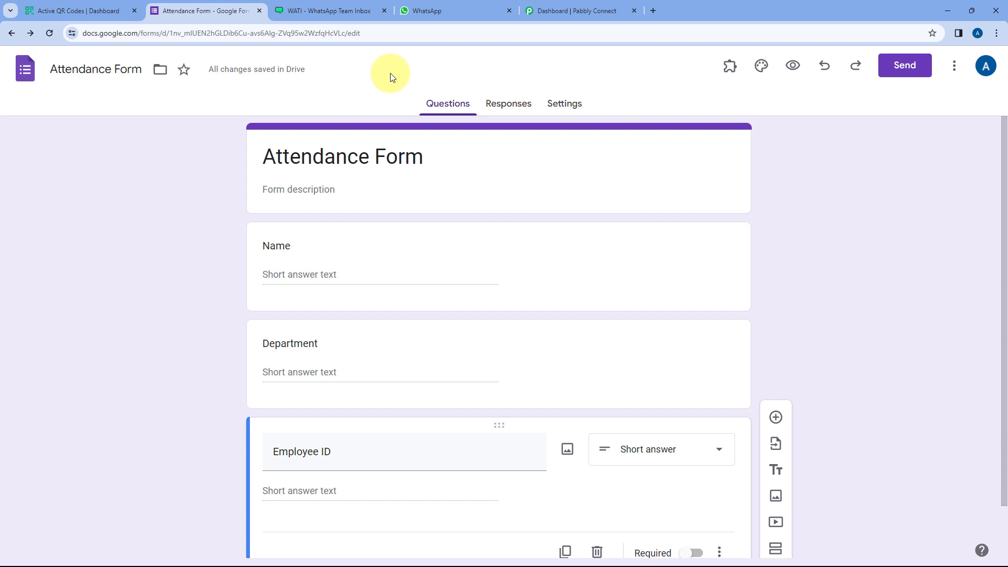
{"action": "left_click", "coordinate": [432, 11]}
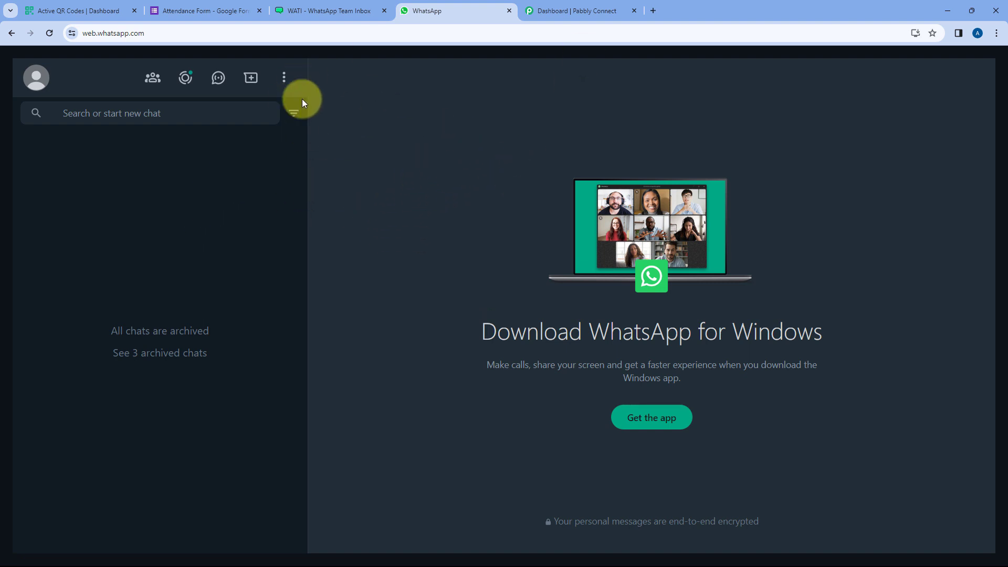
{"action": "left_click", "coordinate": [231, 6]}
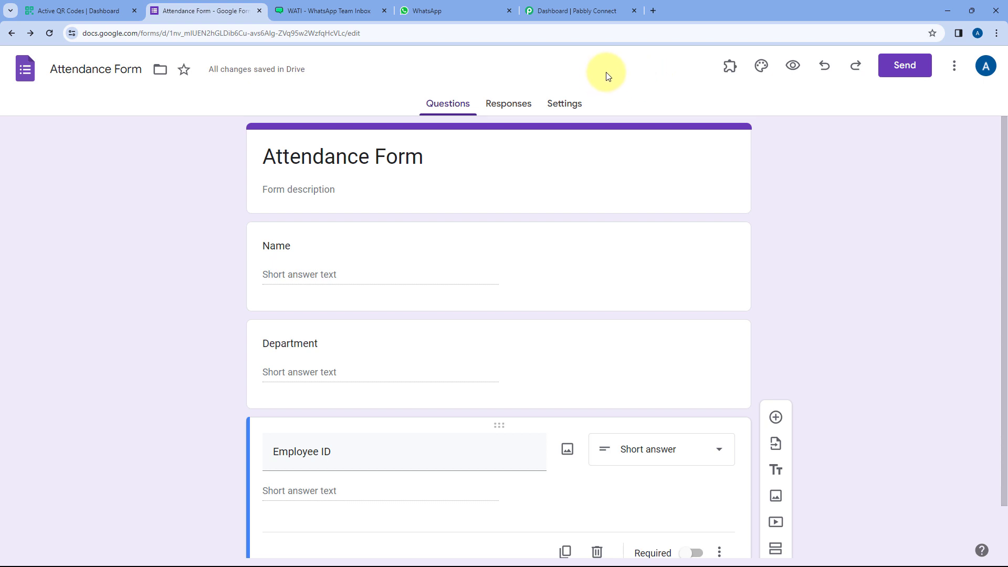
{"action": "left_click", "coordinate": [594, 7]}
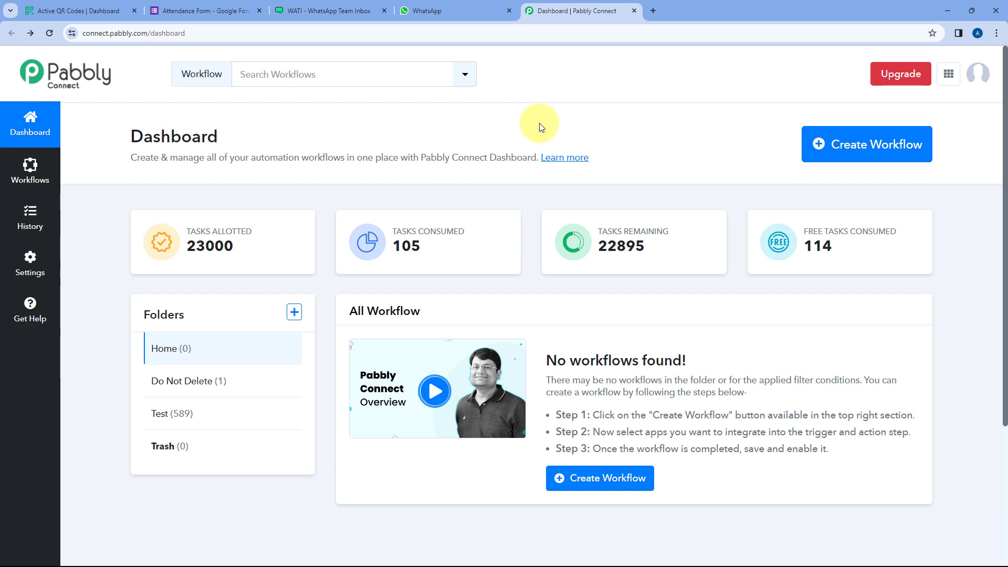
{"action": "left_click", "coordinate": [196, 10]}
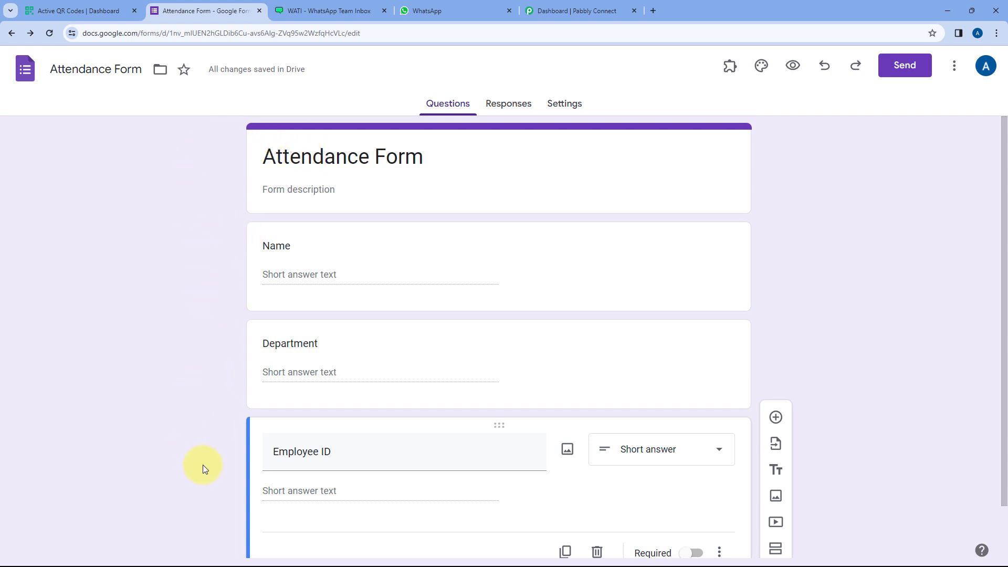
{"action": "left_click", "coordinate": [614, 7]}
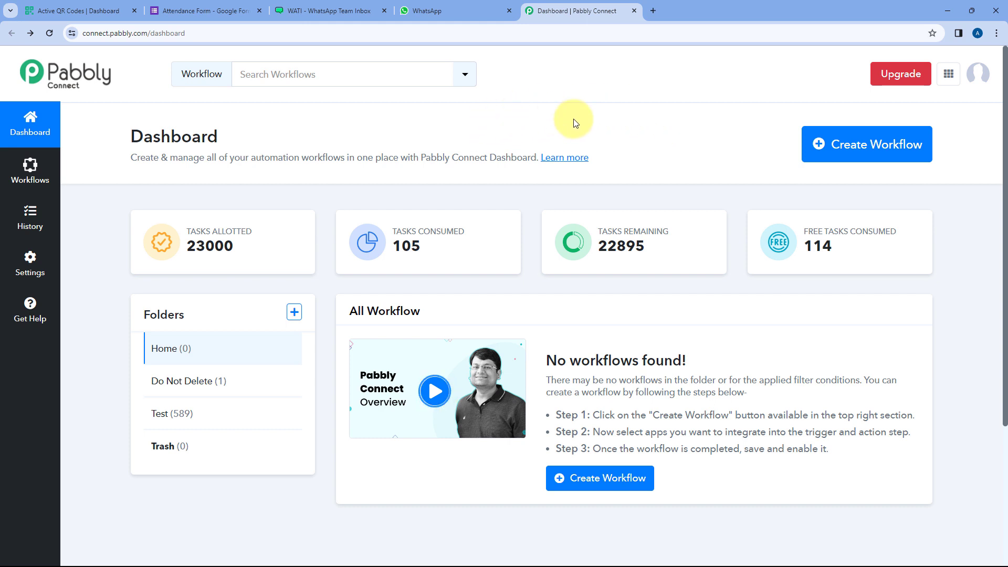
{"action": "left_click", "coordinate": [467, 7]}
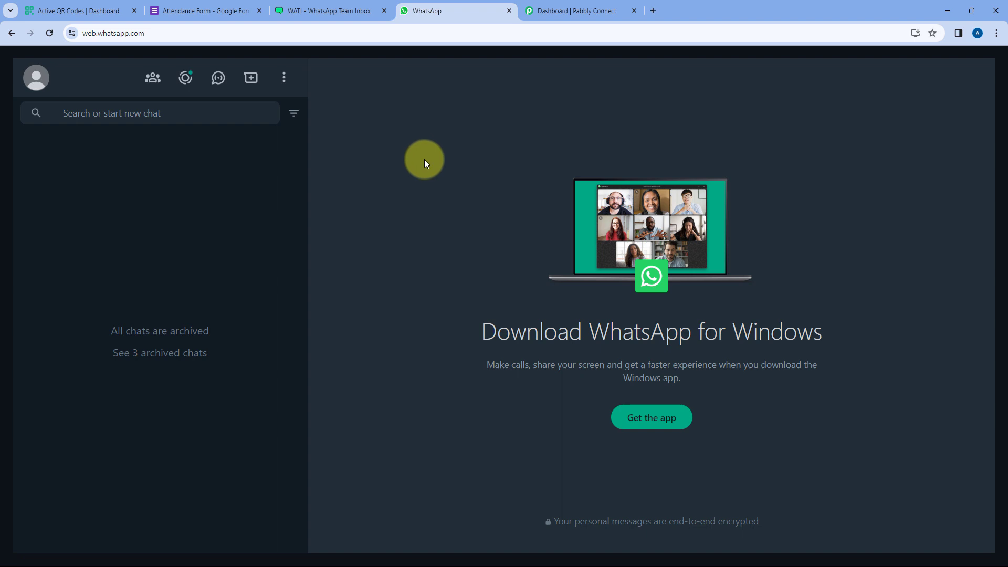
Step: In Pabbly Connect, create a workflow named "Automated Attendance Notification" in the Home folder
{"action": "left_click", "coordinate": [581, 17]}
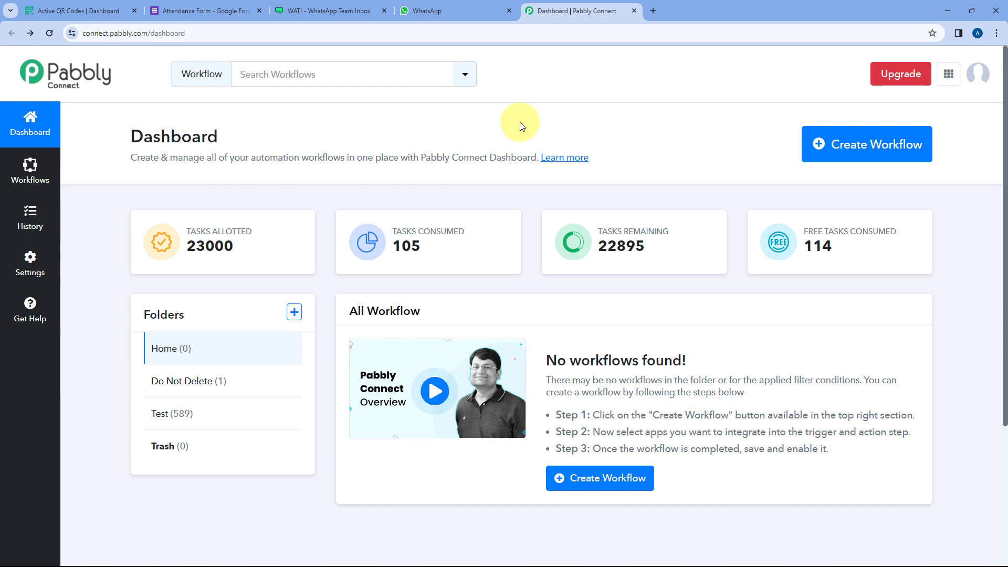
{"action": "left_click", "coordinate": [880, 133]}
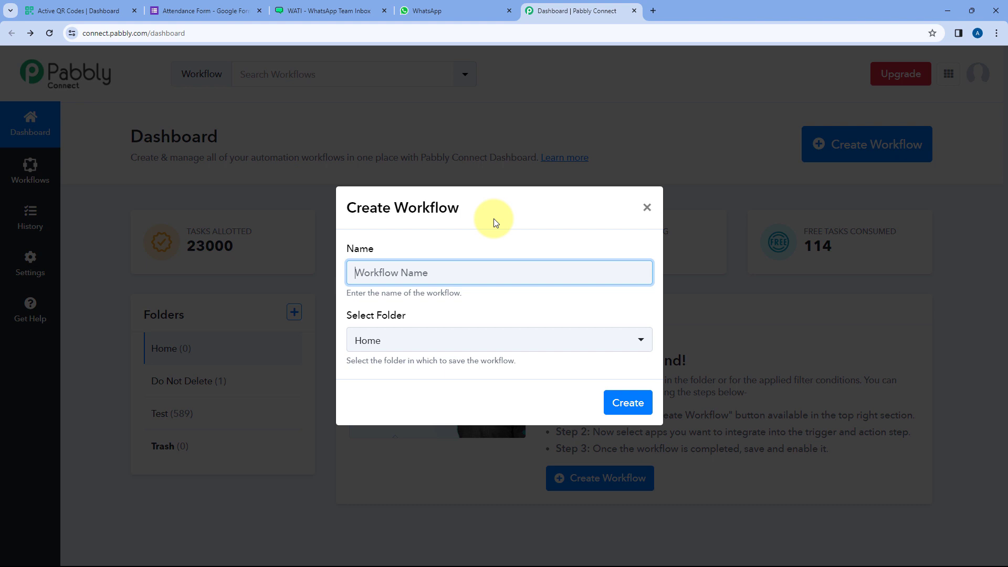
{"action": "type", "text": "Automated Attendance Notification"}
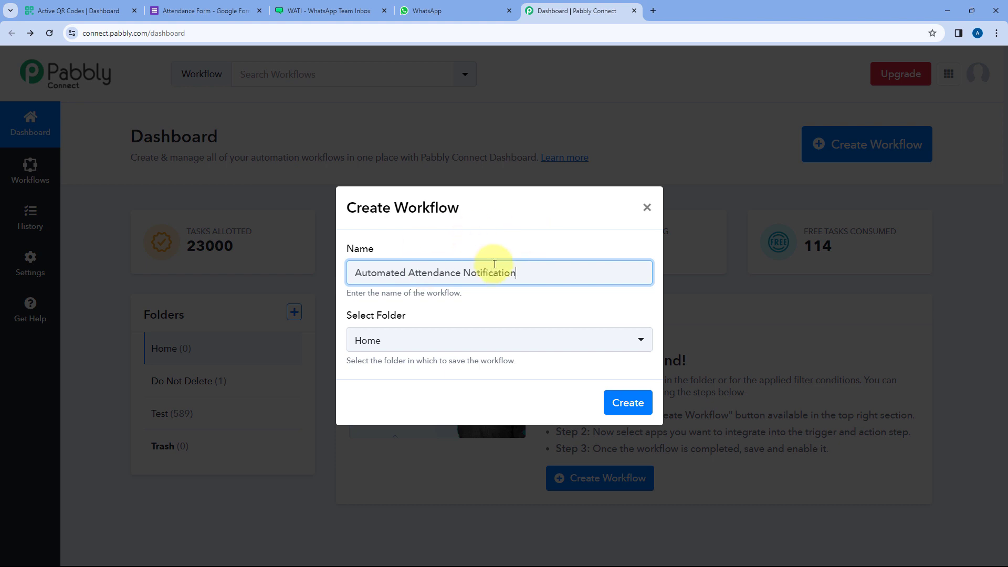
{"action": "left_click", "coordinate": [473, 344]}
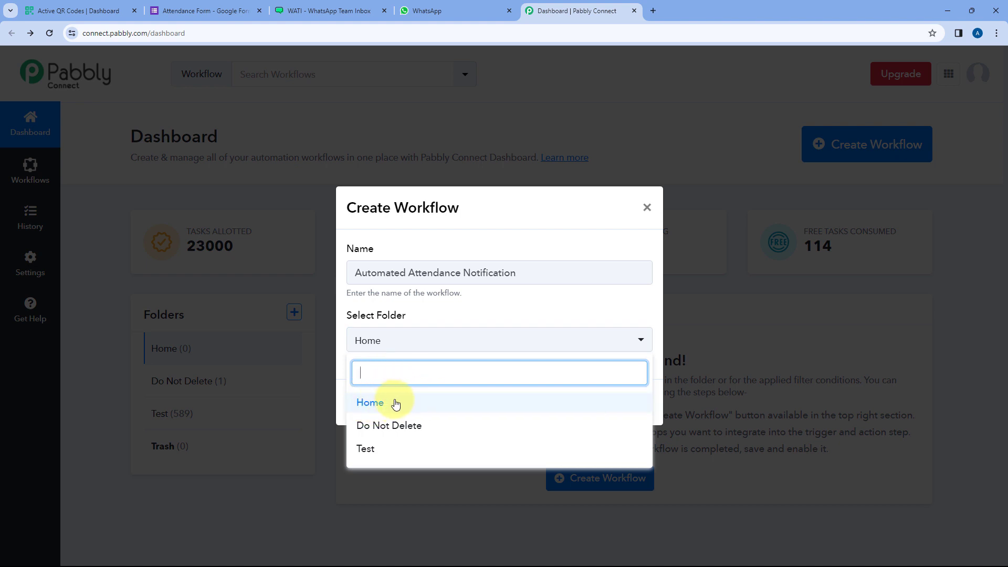
{"action": "left_click", "coordinate": [392, 403]}
{"action": "left_click", "coordinate": [620, 403]}
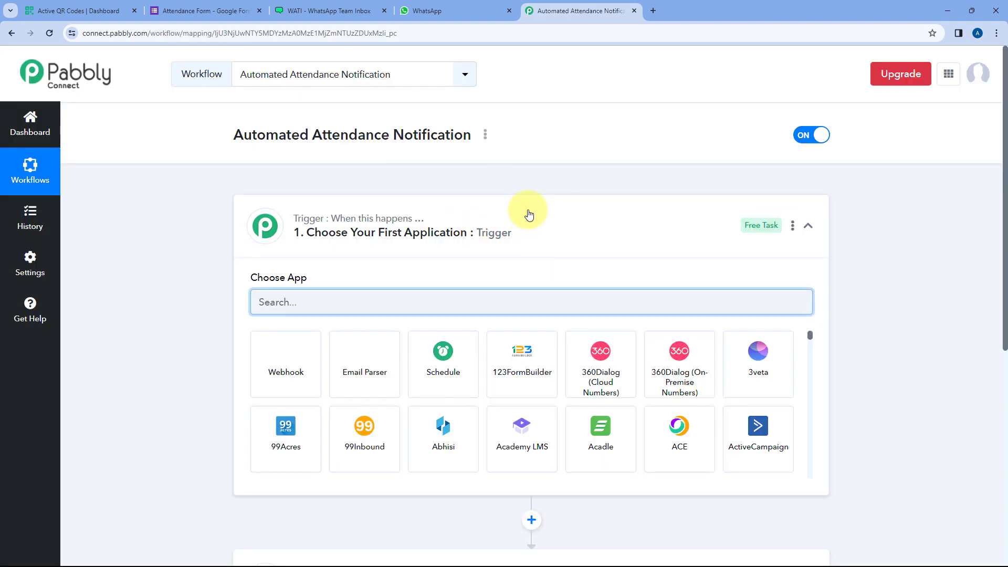
Step: Examine the workflow's trigger and action sections, and look over the Attendance Form and WhatsApp Web as the apps to connect
{"action": "scroll", "coordinate": [206, 209], "scroll_direction": "down", "scroll_amount": 1}
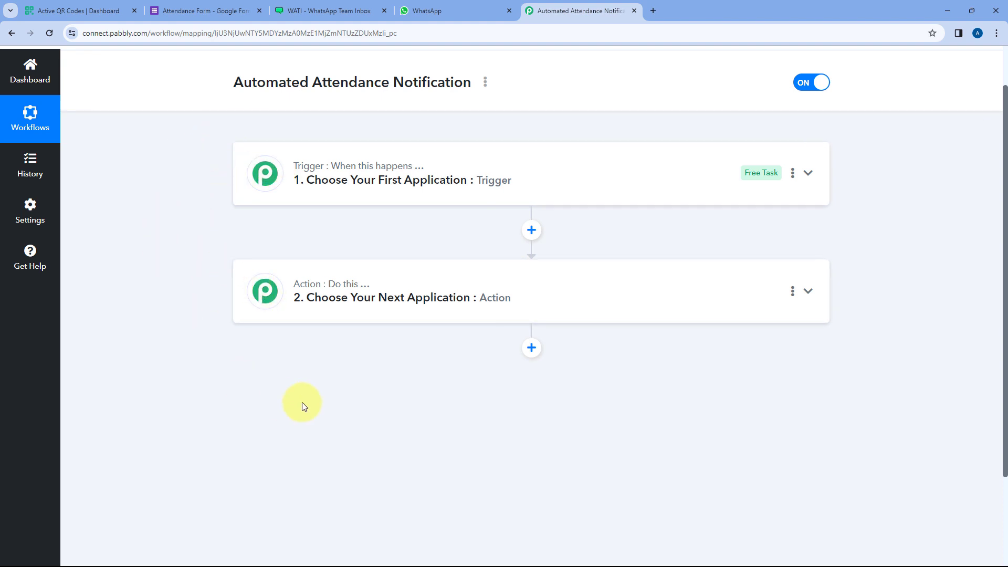
{"action": "mouse_move", "coordinate": [302, 176]}
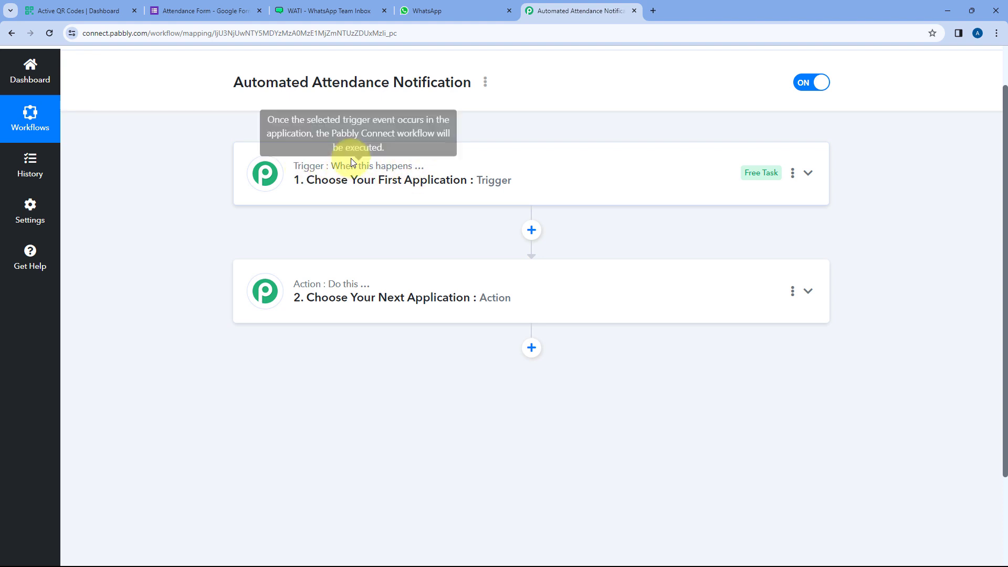
{"action": "mouse_move", "coordinate": [309, 290]}
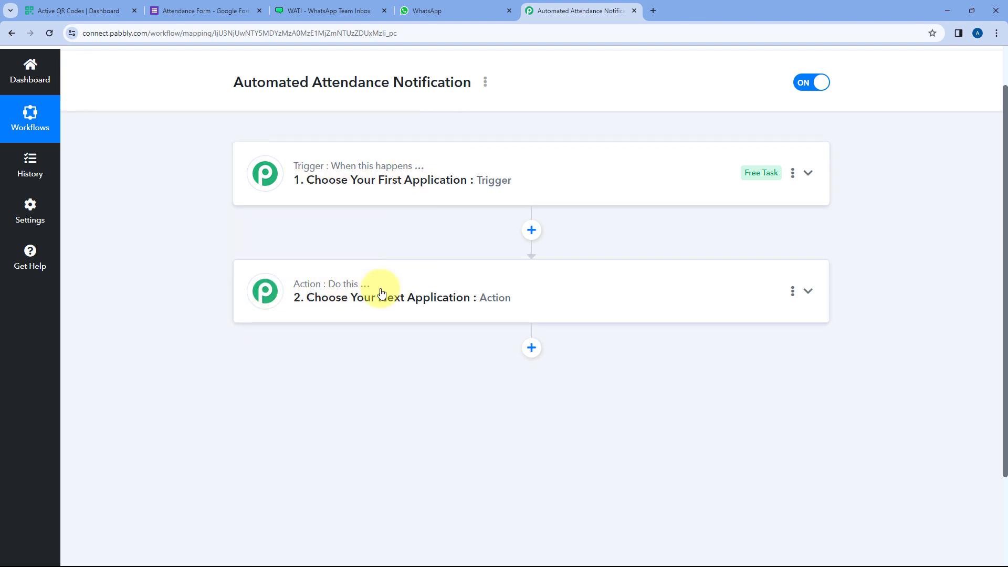
{"action": "left_click", "coordinate": [534, 171]}
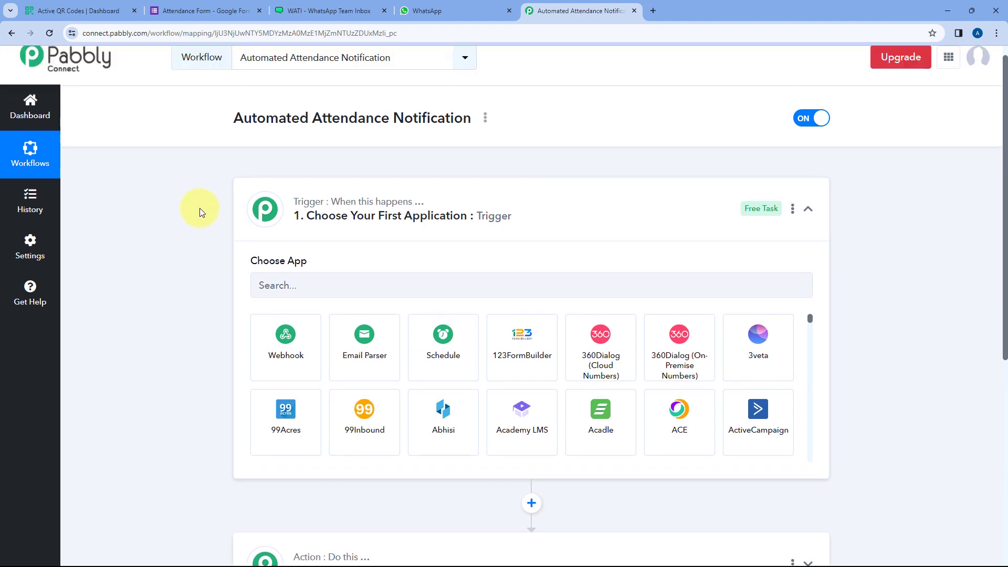
{"action": "scroll", "coordinate": [199, 208], "scroll_direction": "down", "scroll_amount": 2}
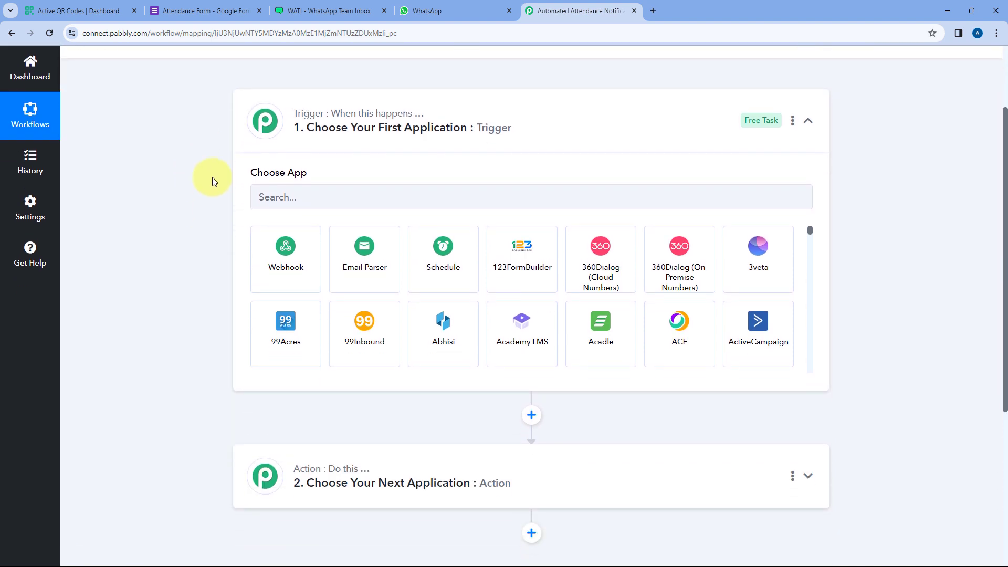
{"action": "left_click", "coordinate": [218, 11]}
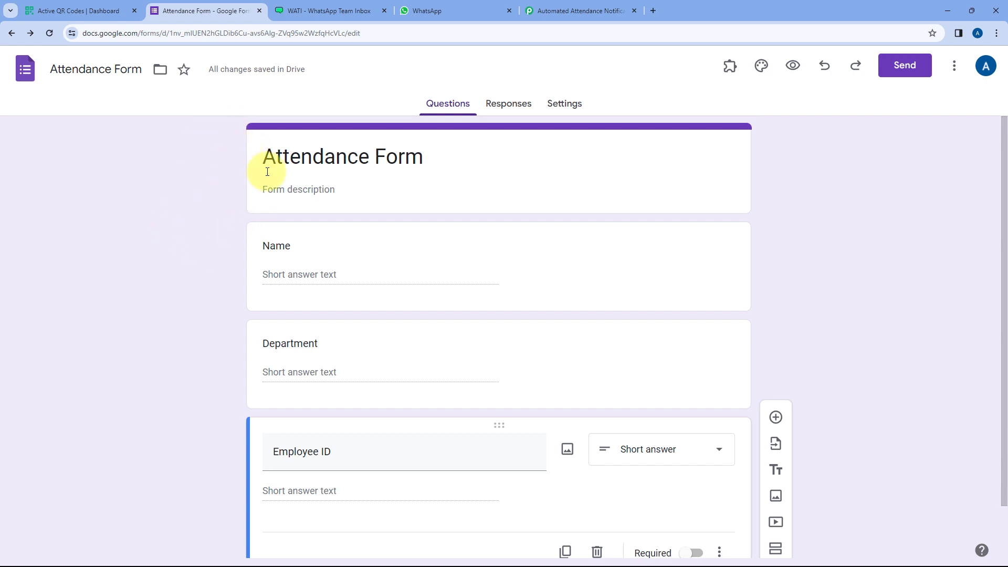
{"action": "left_click", "coordinate": [568, 11]}
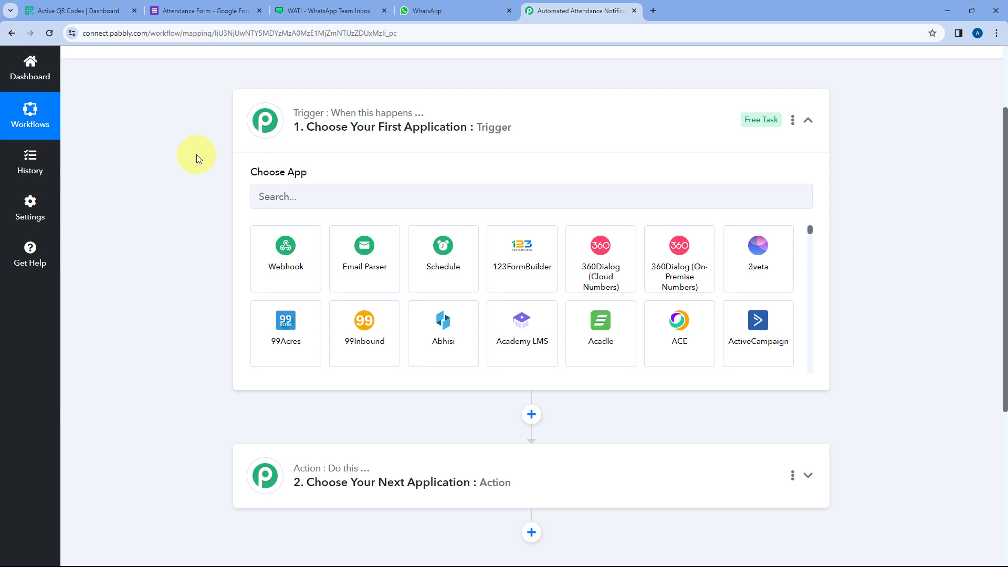
{"action": "scroll", "coordinate": [183, 262], "scroll_direction": "down", "scroll_amount": 1}
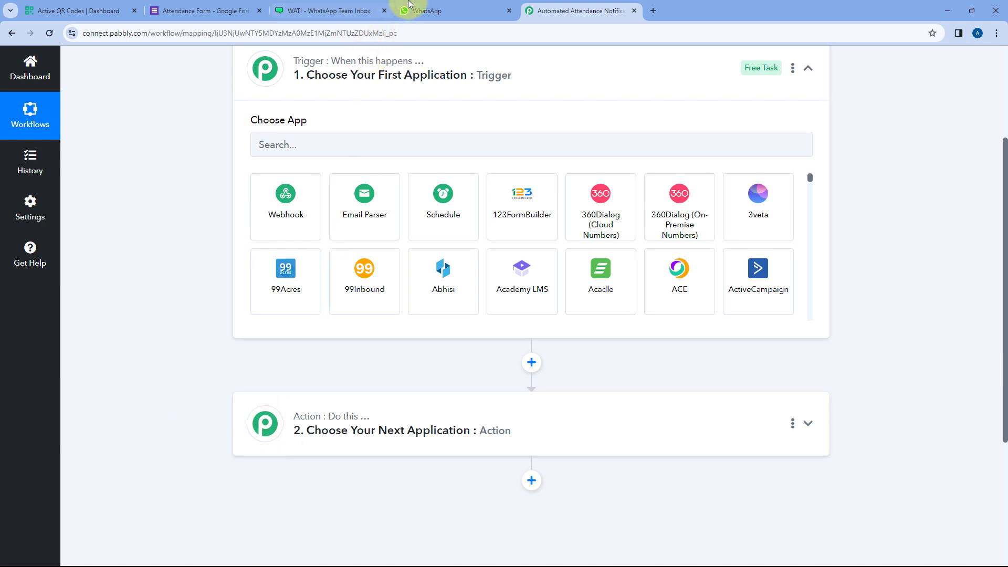
{"action": "left_click", "coordinate": [439, 11]}
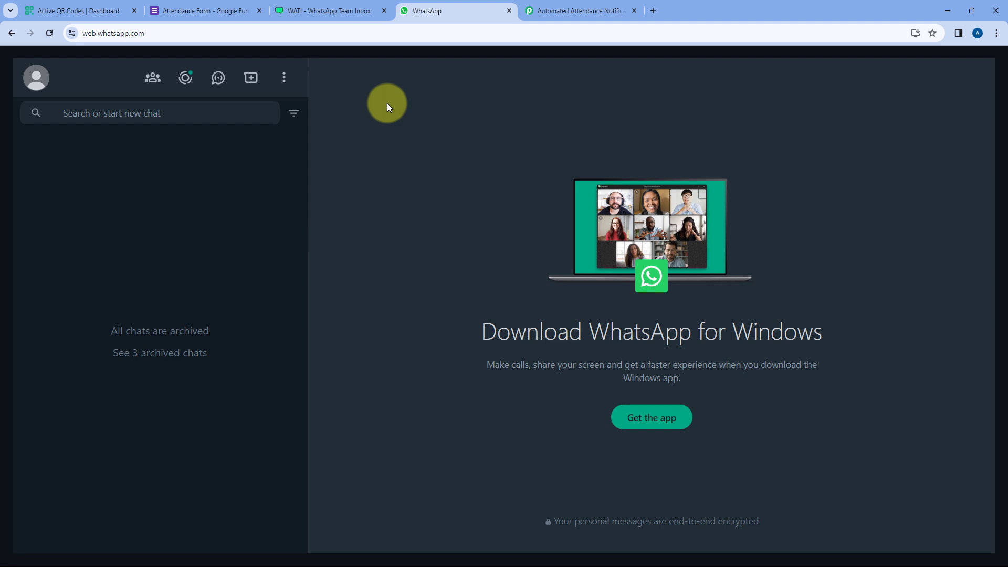
{"action": "left_click", "coordinate": [580, 9]}
{"action": "scroll", "coordinate": [178, 156], "scroll_direction": "up", "scroll_amount": 1}
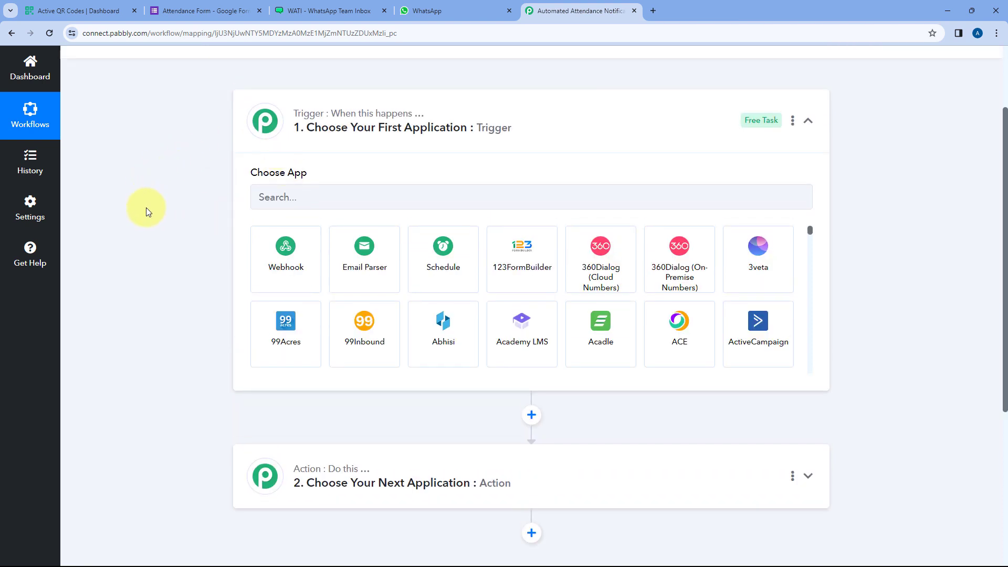
Step: Set the workflow's trigger to Google Forms with the event New Response Received
{"action": "left_click", "coordinate": [271, 197]}
{"action": "type", "text": "Google Forms"}
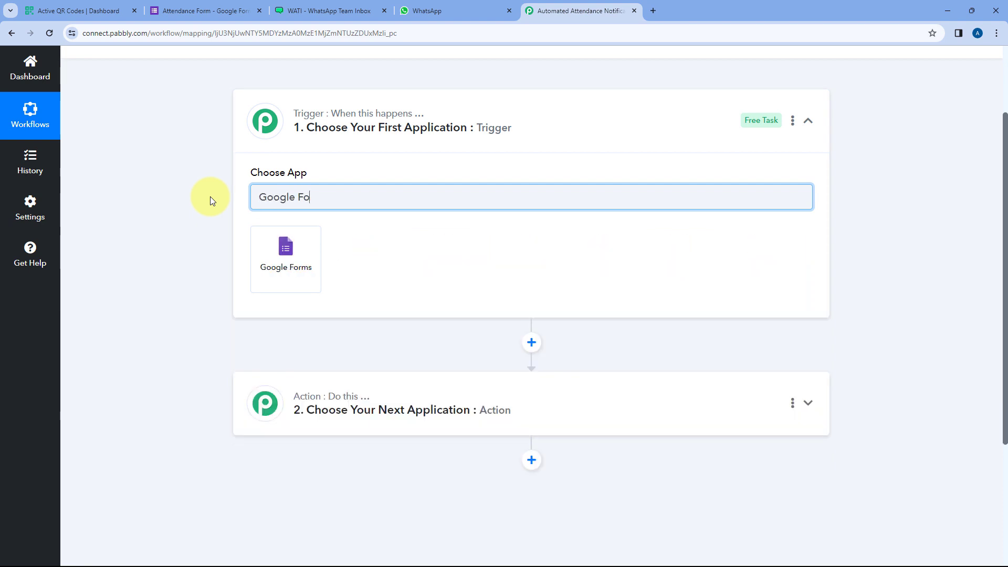
{"action": "left_click", "coordinate": [283, 262]}
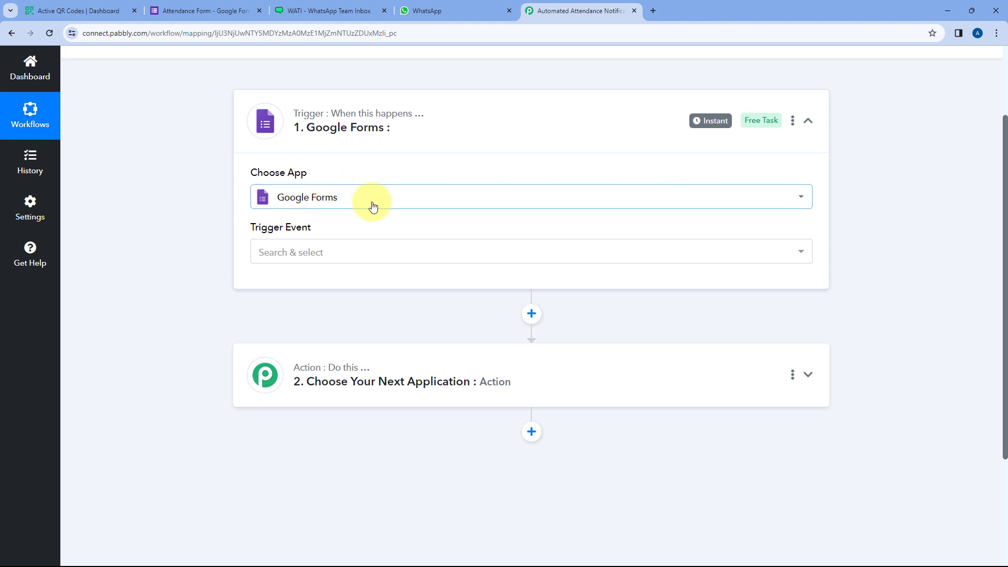
{"action": "left_click", "coordinate": [348, 252]}
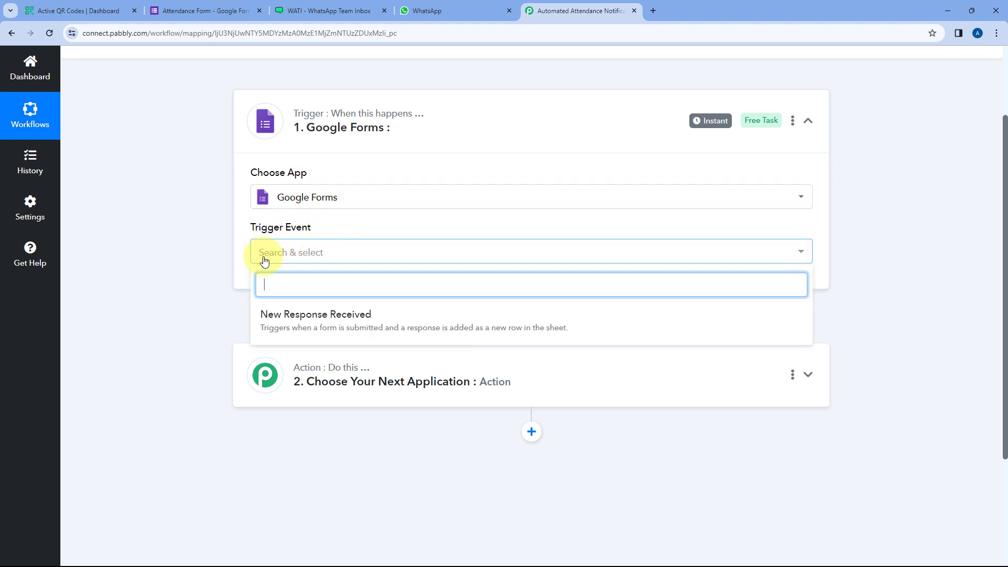
{"action": "left_click", "coordinate": [394, 313]}
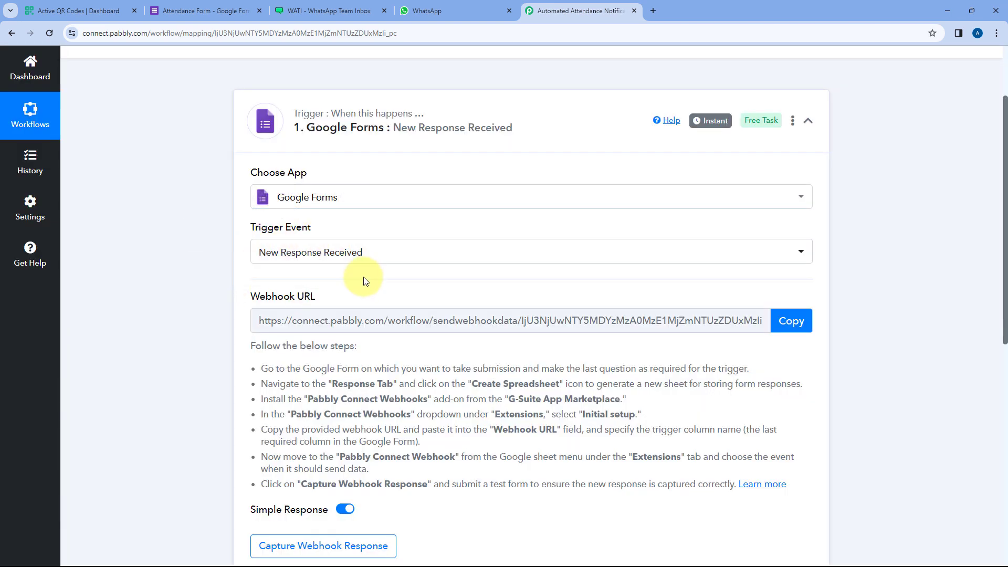
Step: Review the Google Forms trigger's setup instructions and copy its webhook URL
{"action": "scroll", "coordinate": [368, 210], "scroll_direction": "down", "scroll_amount": 2}
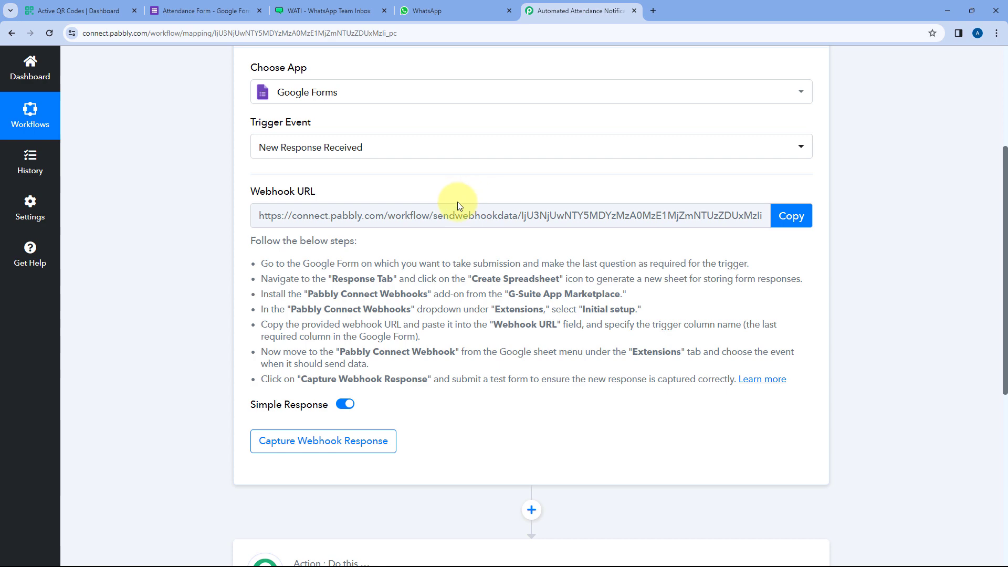
{"action": "left_click_drag", "start_coordinate": [262, 262], "coordinate": [794, 387]}
{"action": "left_click", "coordinate": [728, 306]}
{"action": "left_click", "coordinate": [790, 215]}
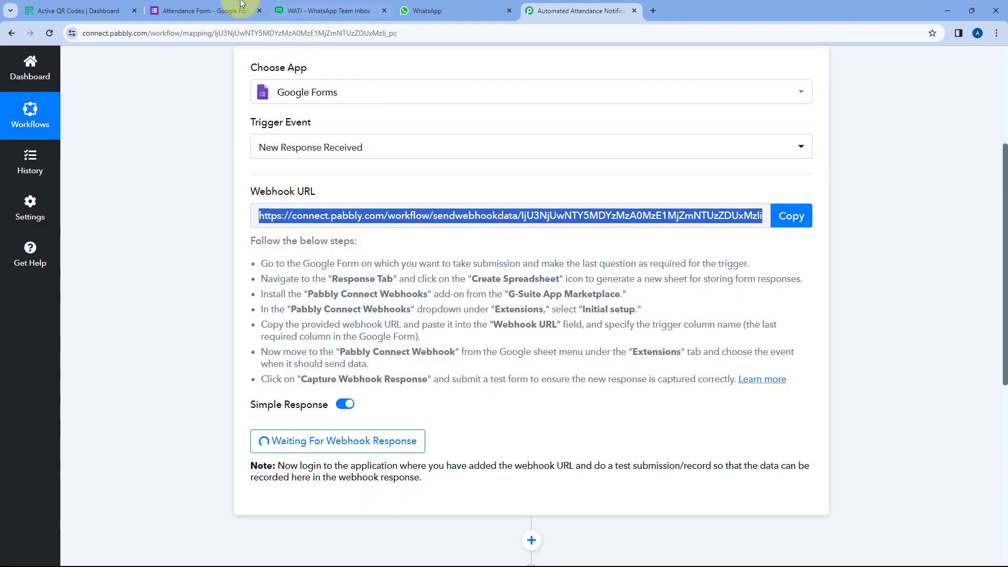
Step: In Google Forms, link the Attendance Form's responses to a new spreadsheet named "Attendance Form (Responses)" and set the sheet's zoom to 125%
{"action": "left_click", "coordinate": [214, 9]}
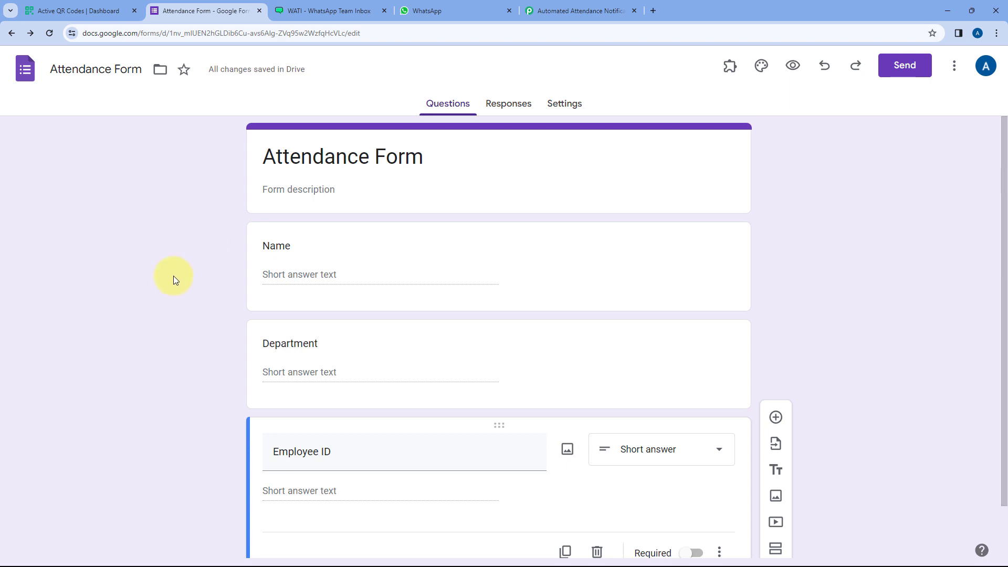
{"action": "left_click", "coordinate": [575, 10]}
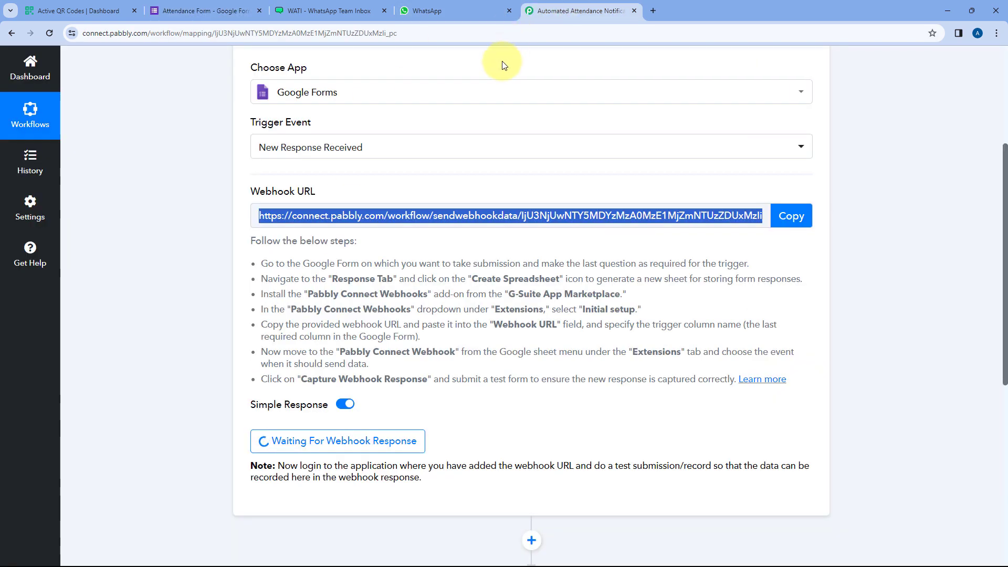
{"action": "left_click", "coordinate": [224, 6]}
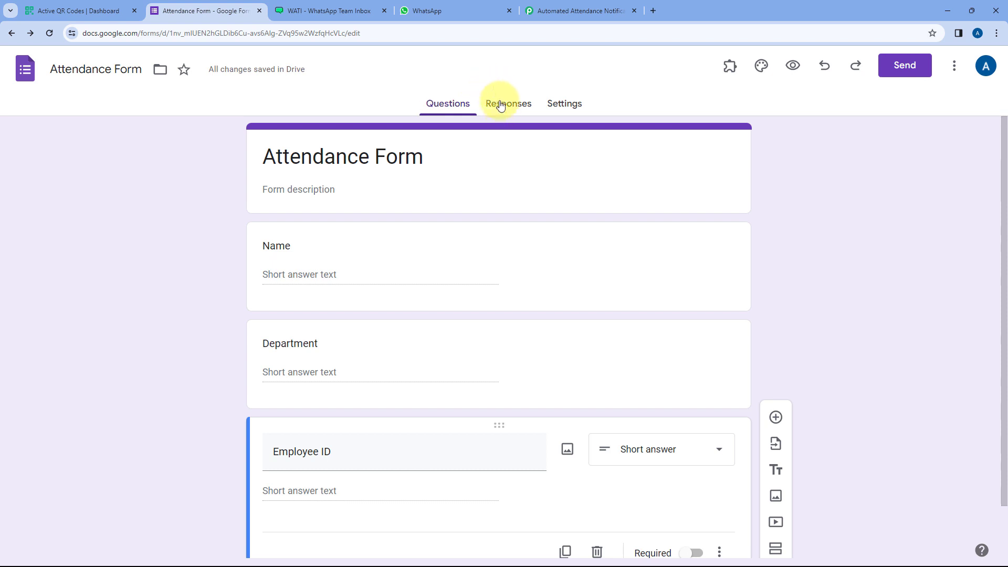
{"action": "left_click", "coordinate": [483, 107]}
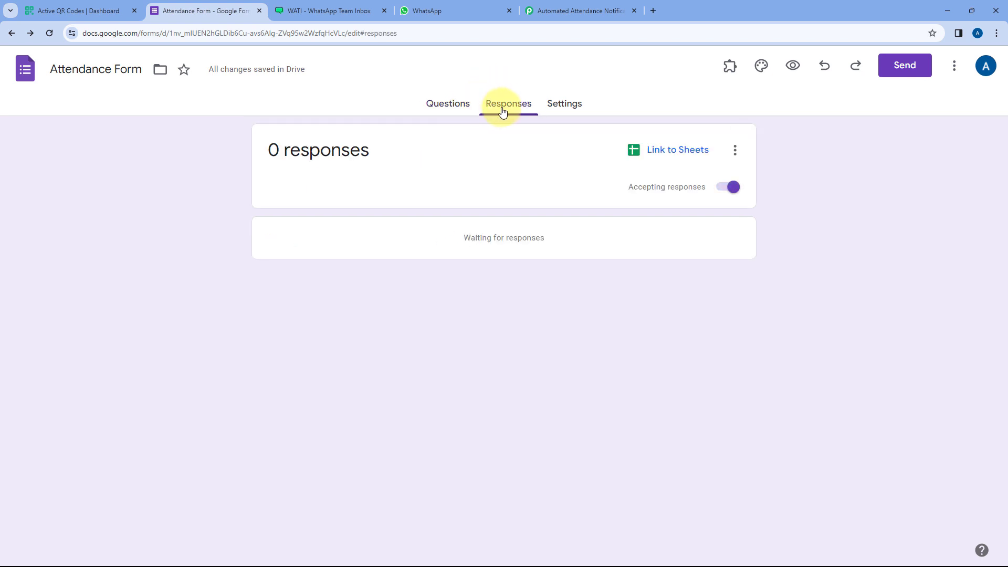
{"action": "left_click", "coordinate": [653, 152]}
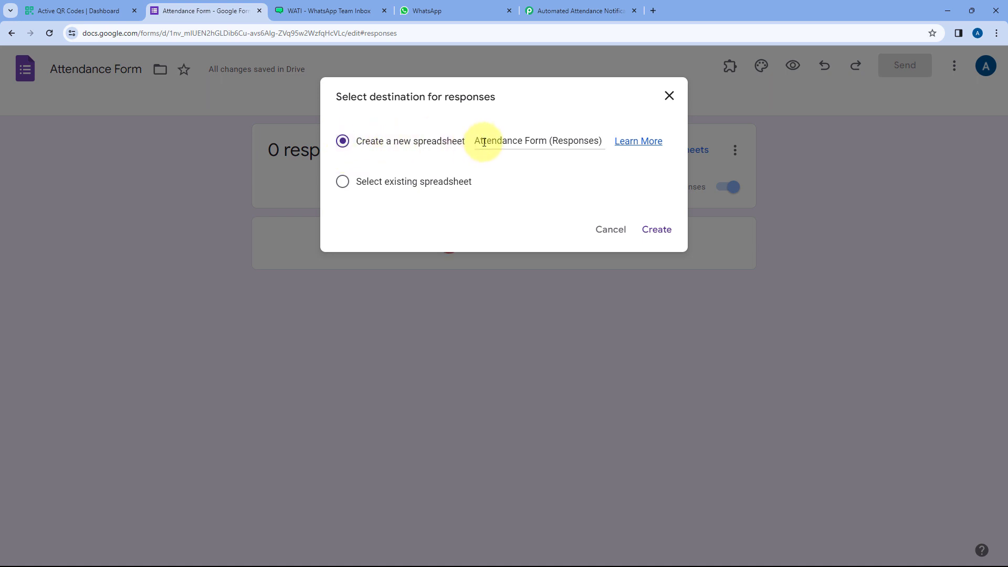
{"action": "left_click", "coordinate": [657, 230]}
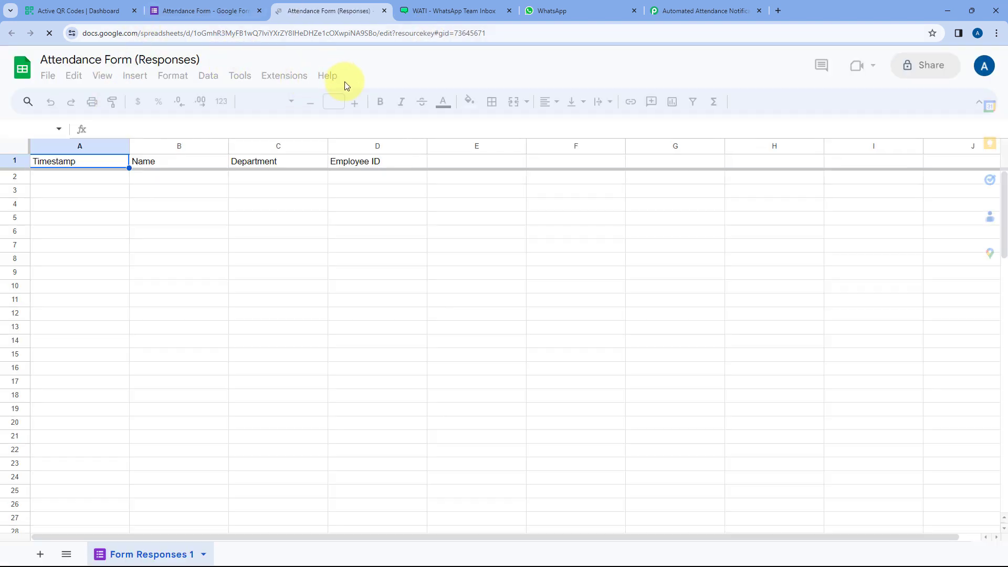
{"action": "left_click", "coordinate": [162, 103]}
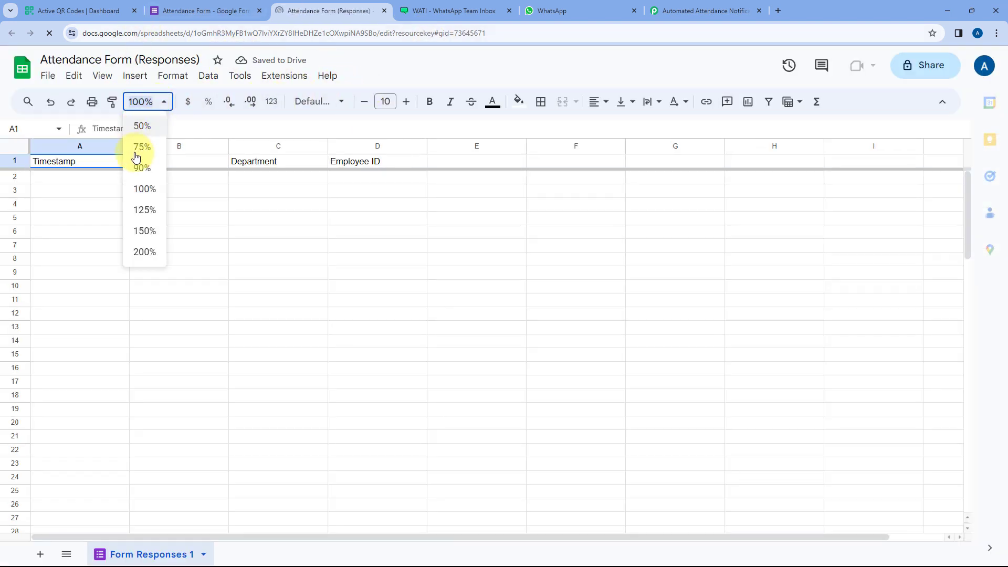
{"action": "left_click", "coordinate": [145, 213]}
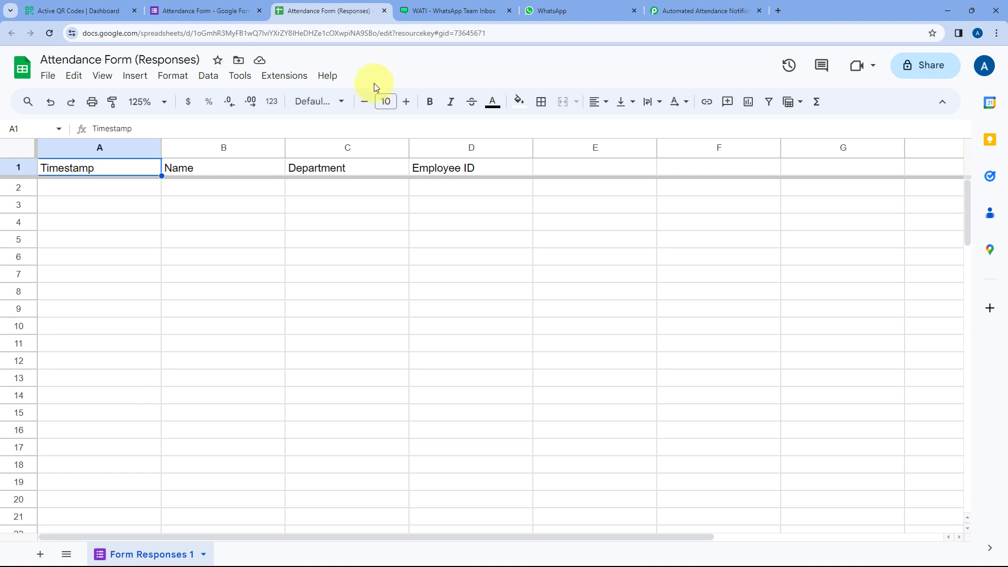
Step: Compare the responses spreadsheet with the form's Responses page and the webhook setup instructions in Pabbly Connect
{"action": "left_click", "coordinate": [173, 9]}
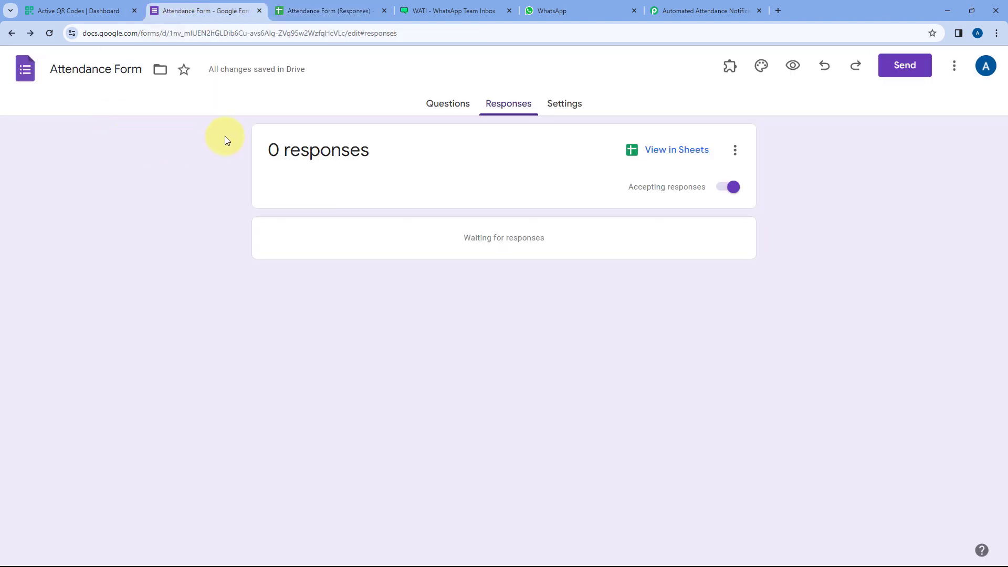
{"action": "left_click", "coordinate": [353, 10]}
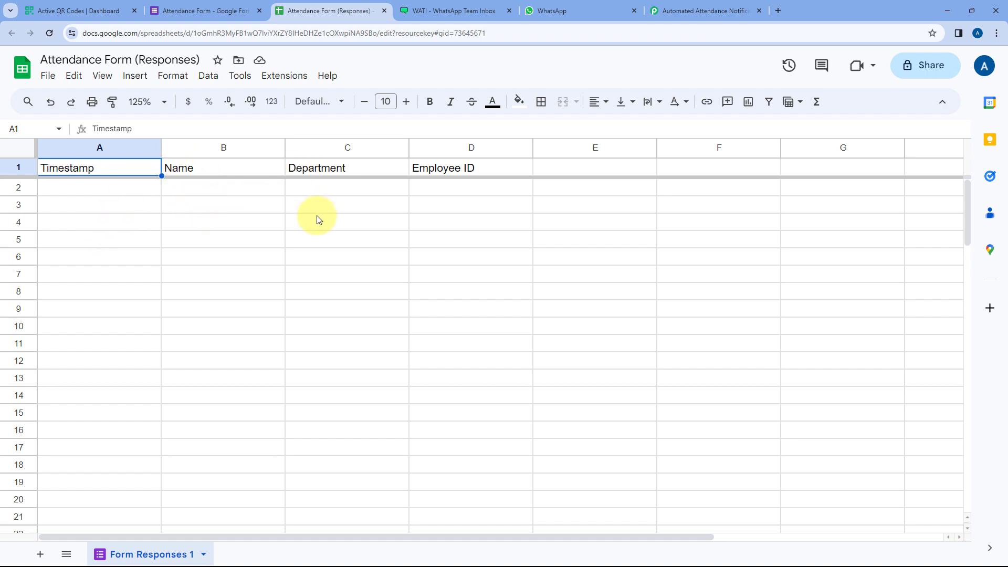
{"action": "left_click", "coordinate": [690, 10]}
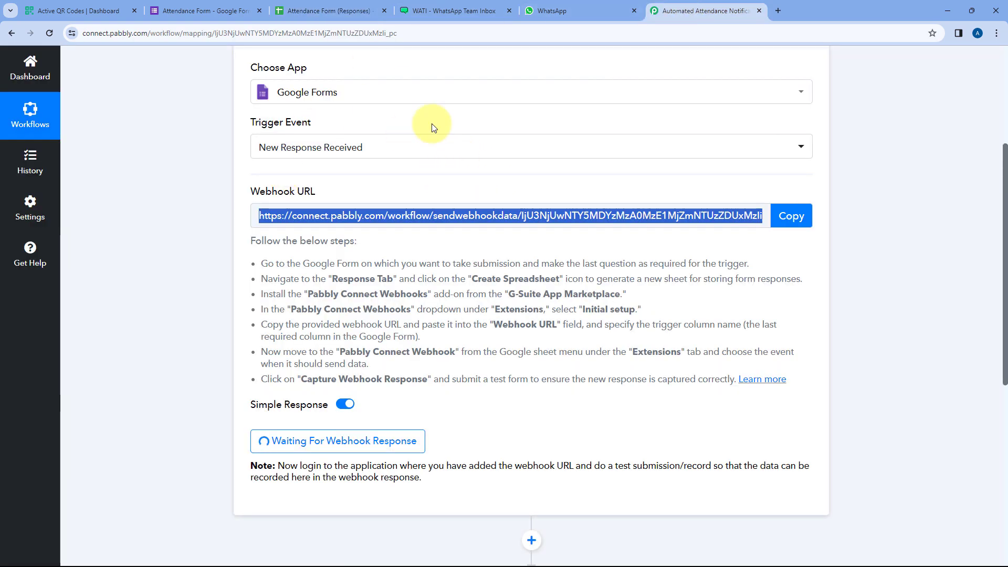
{"action": "left_click", "coordinate": [341, 7]}
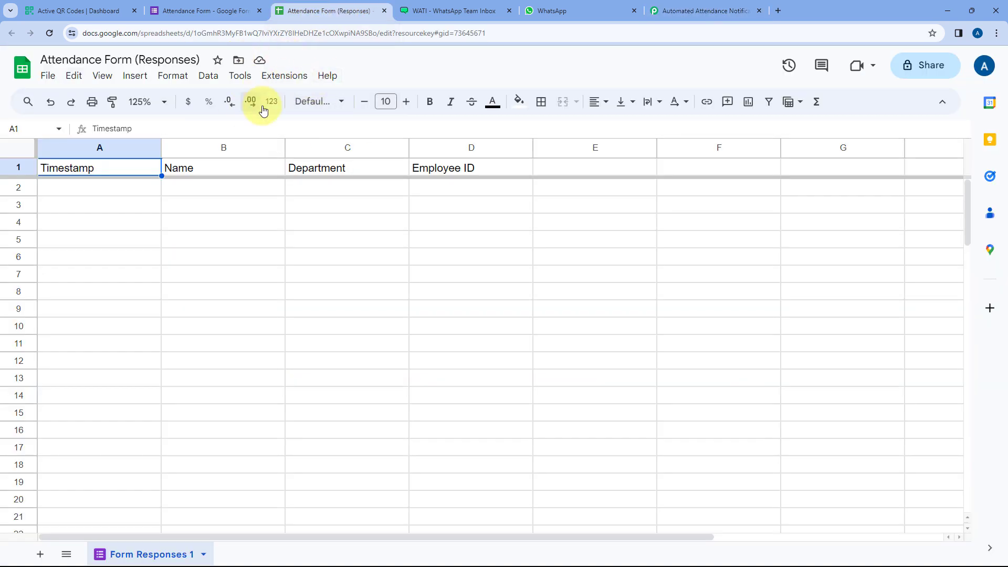
{"action": "left_click", "coordinate": [693, 11]}
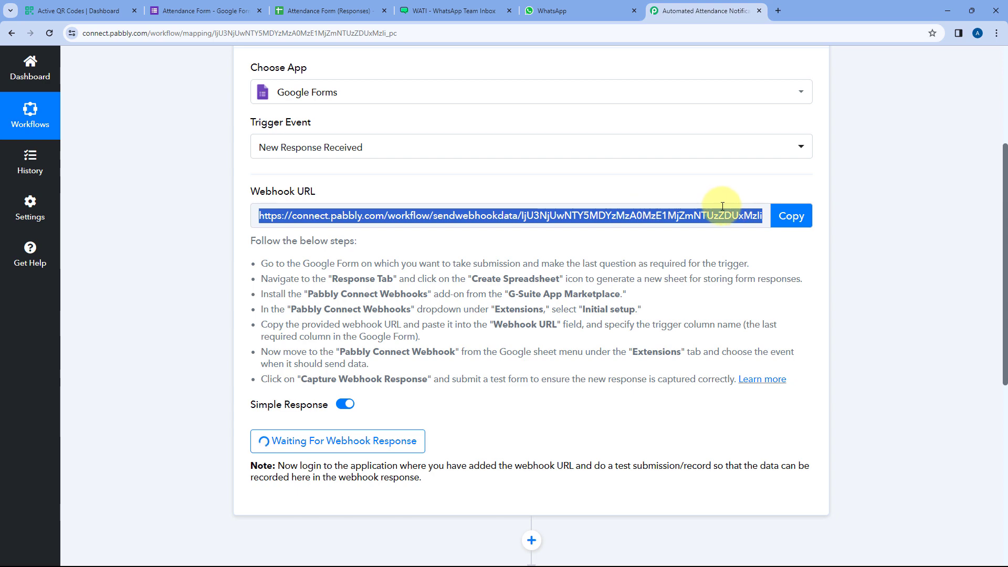
{"action": "left_click", "coordinate": [346, 7]}
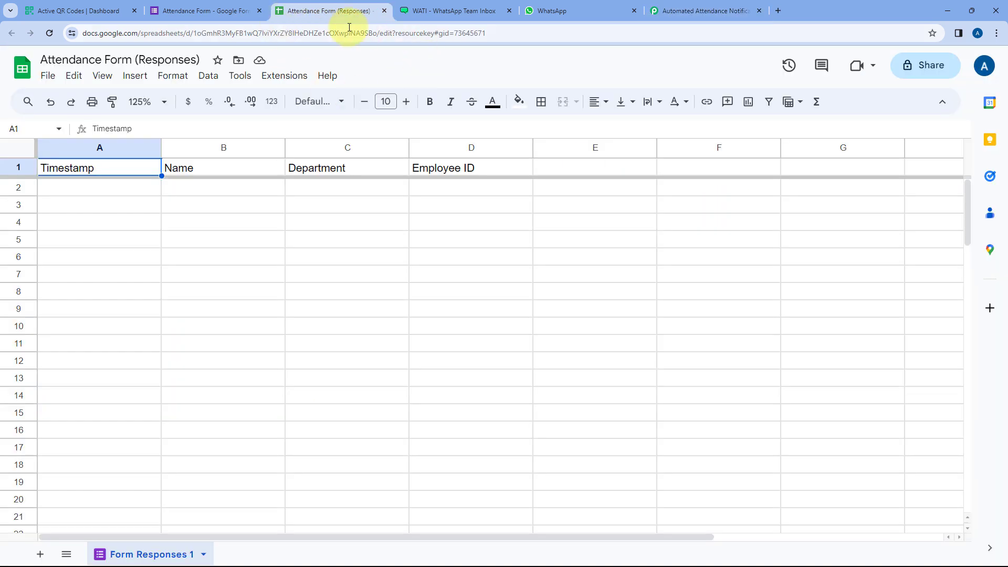
Step: Look up the Pabbly Connect Webhooks add-on for Sheets in the Google Workspace Marketplace, then close the marketplace
{"action": "left_click", "coordinate": [284, 79]}
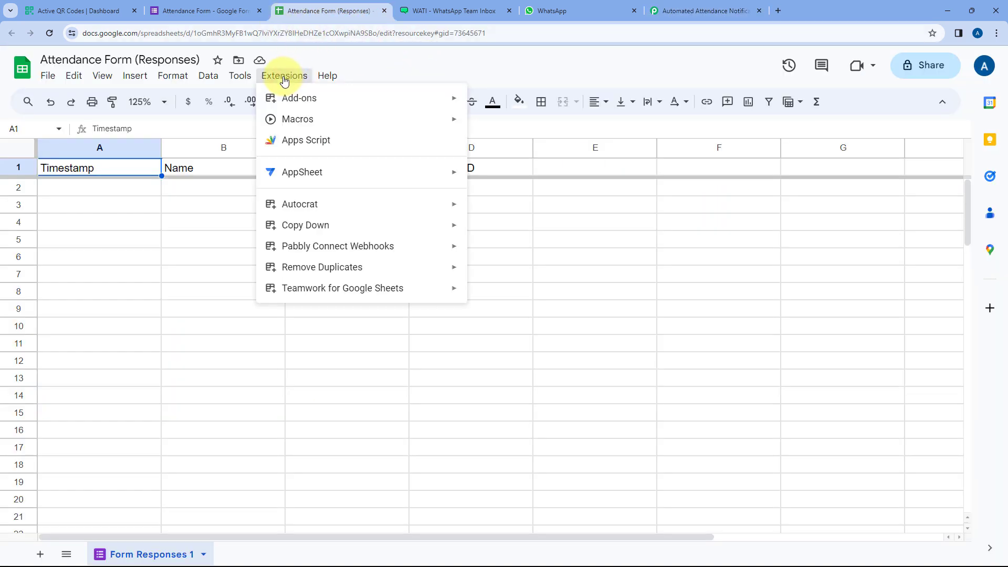
{"action": "mouse_move", "coordinate": [300, 99]}
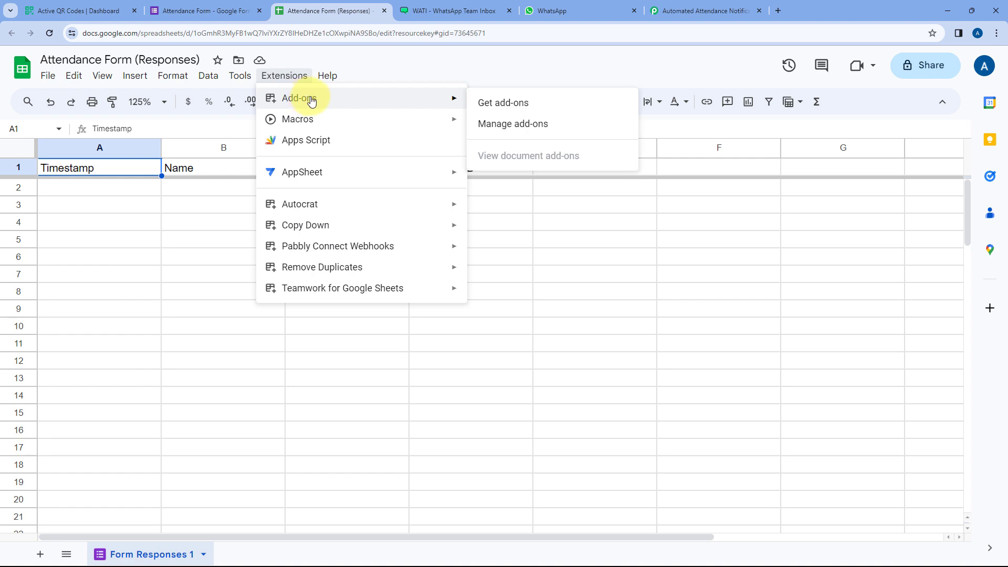
{"action": "left_click", "coordinate": [540, 104]}
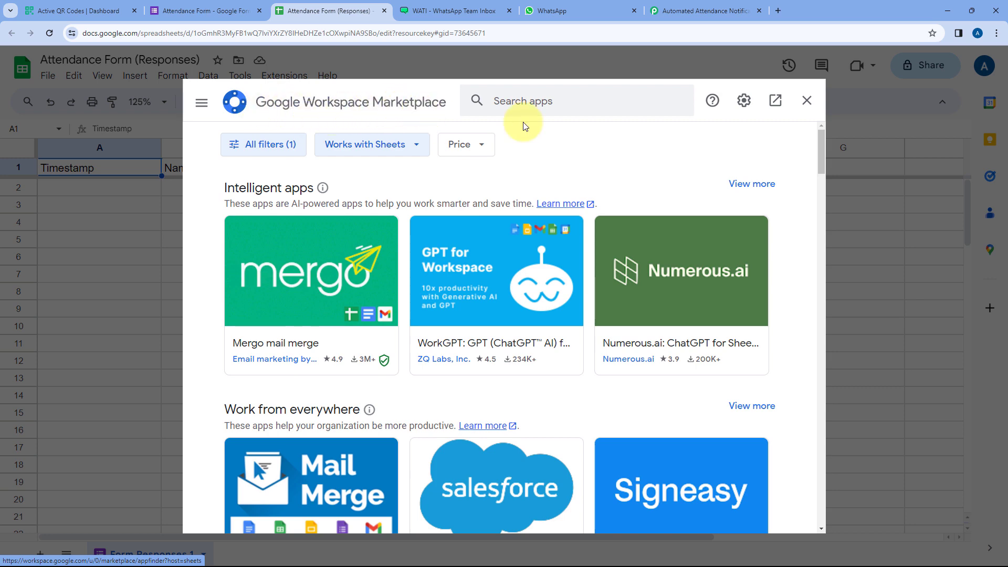
{"action": "left_click", "coordinate": [568, 102]}
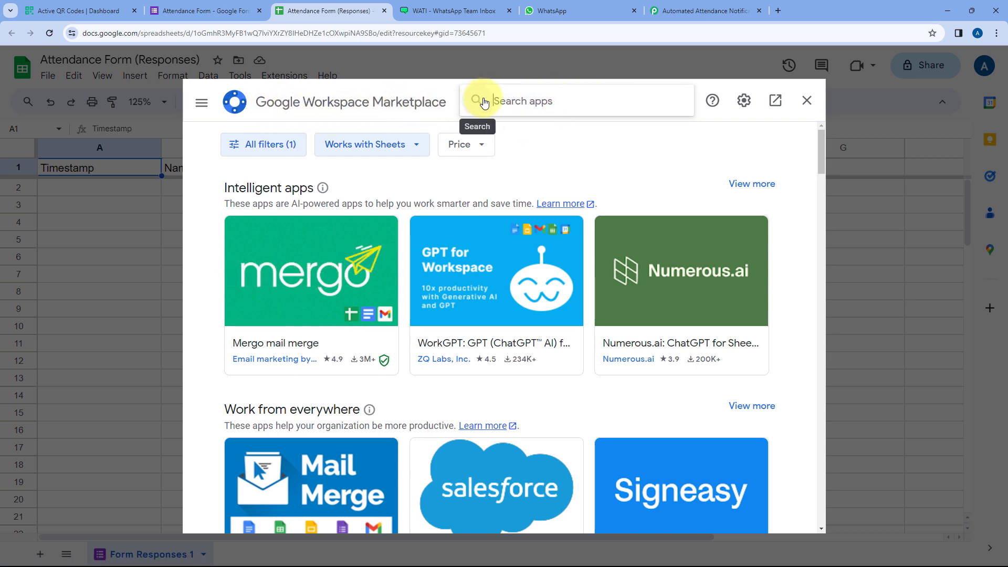
{"action": "type", "text": "Pbbly"}
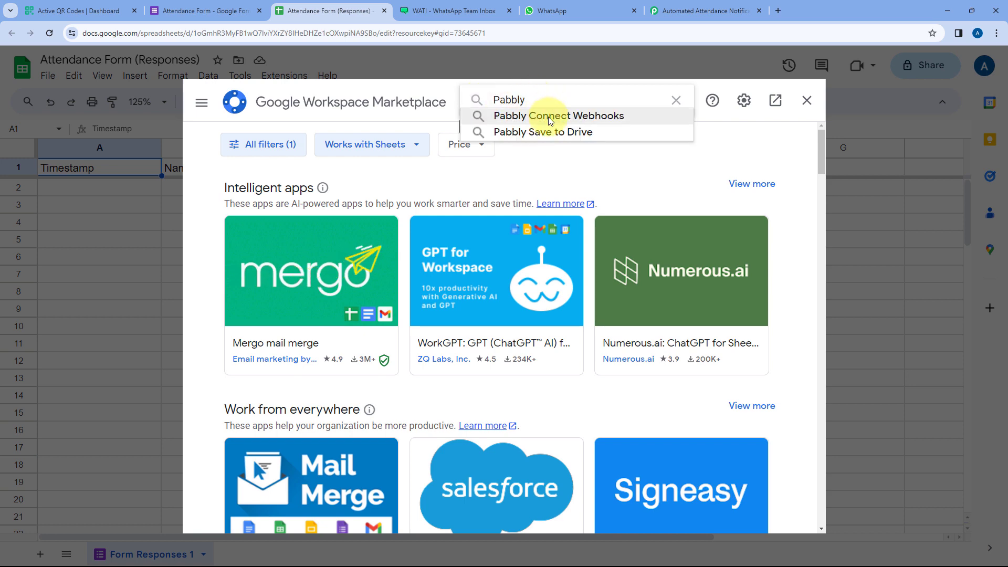
{"action": "left_click", "coordinate": [551, 116]}
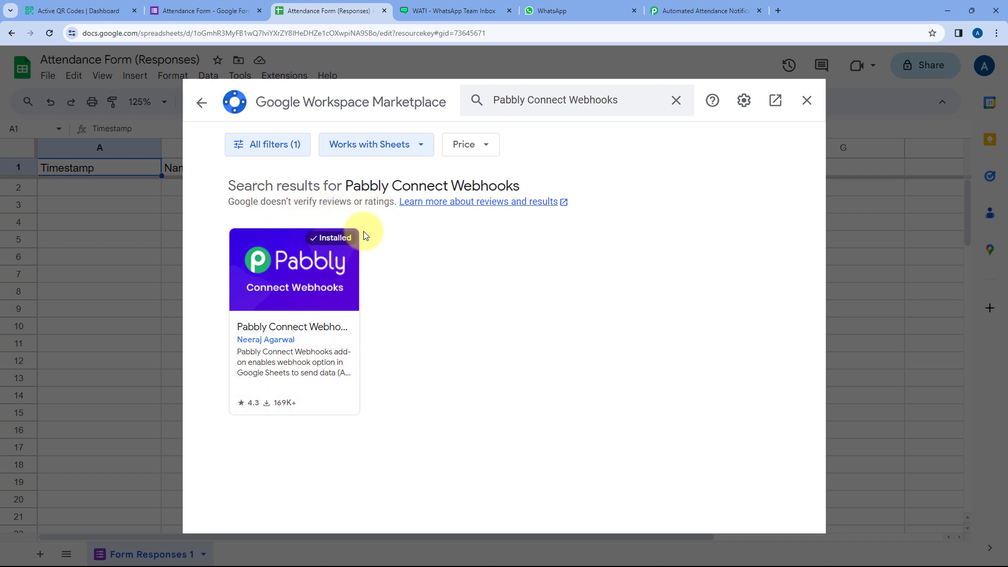
{"action": "left_click", "coordinate": [807, 100]}
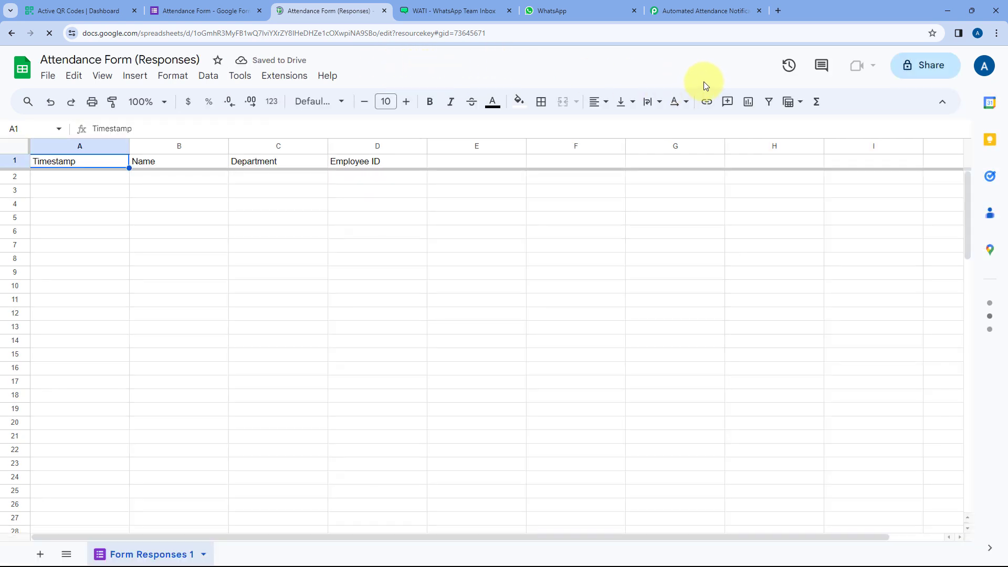
Step: Open the Pabbly Connect Webhooks initial setup for the responses sheet and fill in the webhook URL copied from the Pabbly Connect workflow
{"action": "key", "text": "ctrl+plus"}
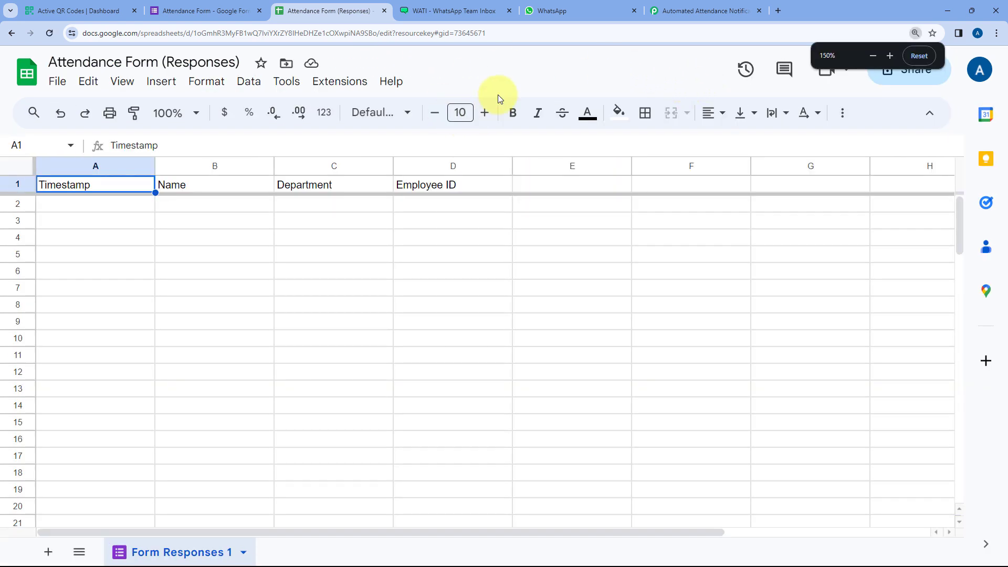
{"action": "left_click", "coordinate": [350, 83]}
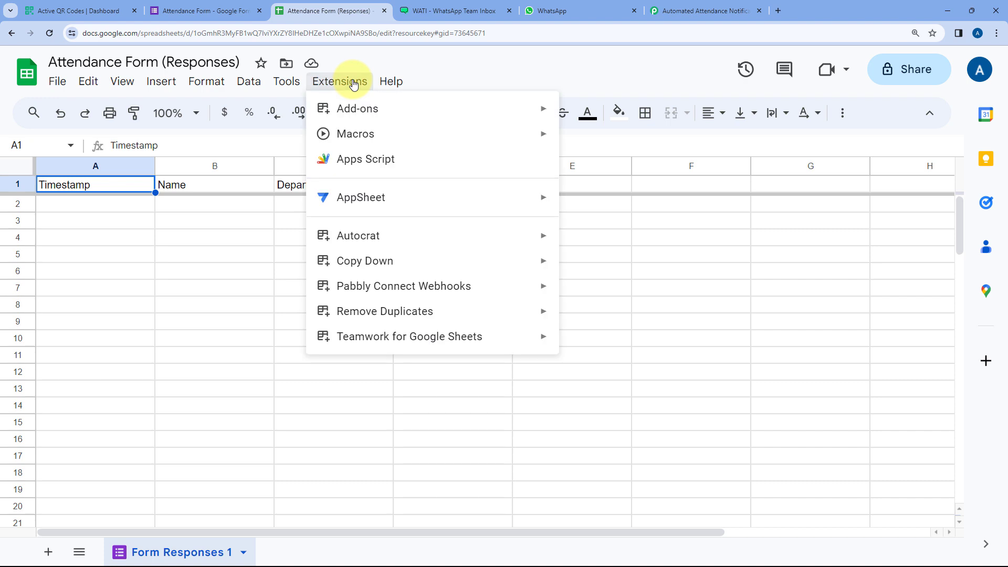
{"action": "mouse_move", "coordinate": [328, 286]}
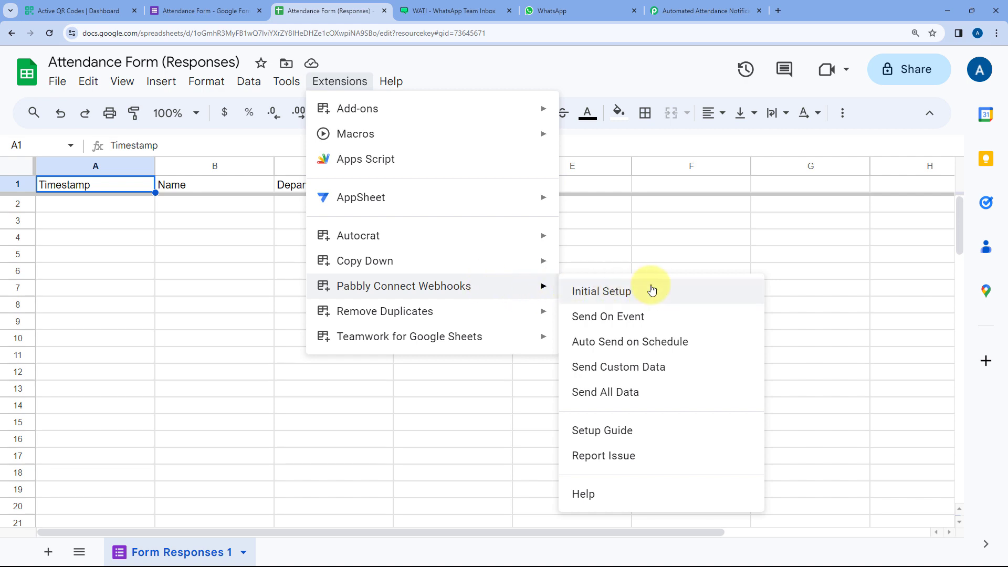
{"action": "left_click", "coordinate": [652, 290]}
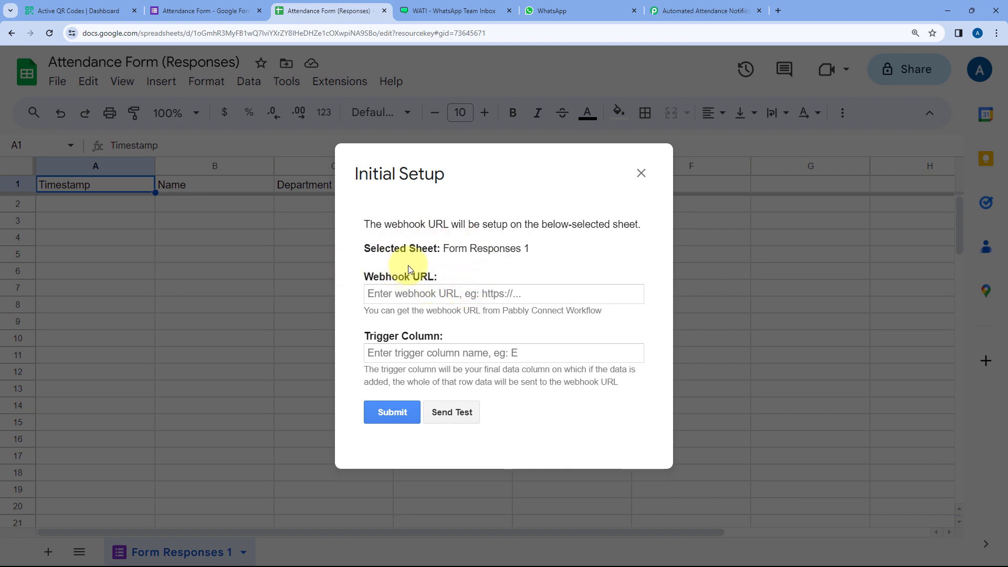
{"action": "left_click", "coordinate": [722, 3]}
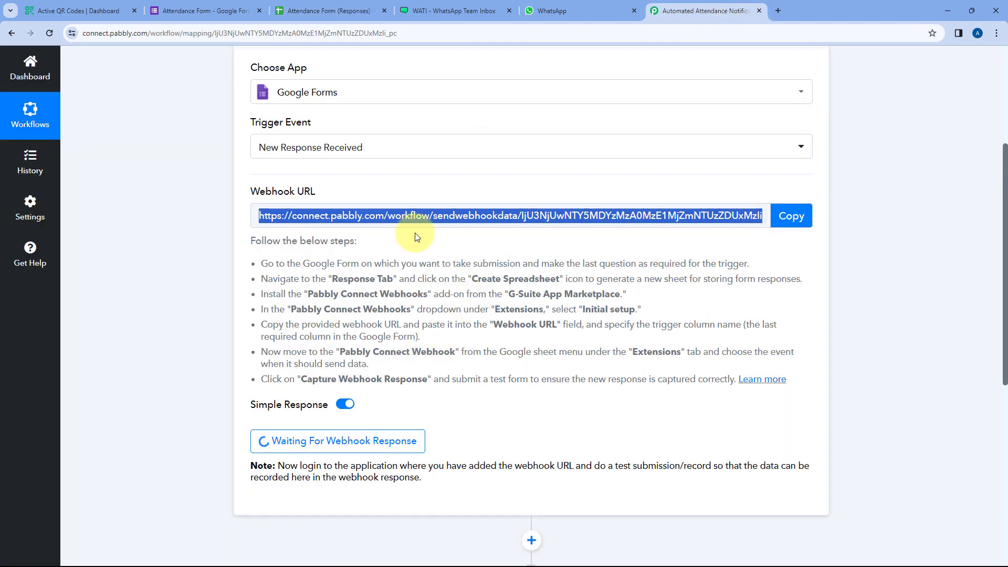
{"action": "left_click", "coordinate": [791, 216]}
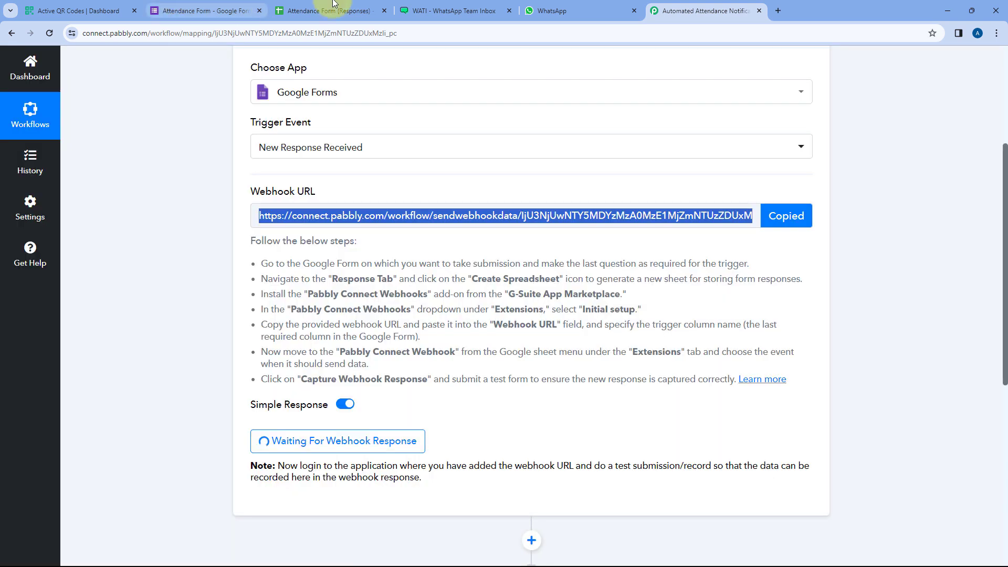
{"action": "left_click", "coordinate": [334, 6]}
{"action": "right_click", "coordinate": [404, 294]}
{"action": "left_click", "coordinate": [434, 373]}
{"action": "left_click", "coordinate": [492, 260]}
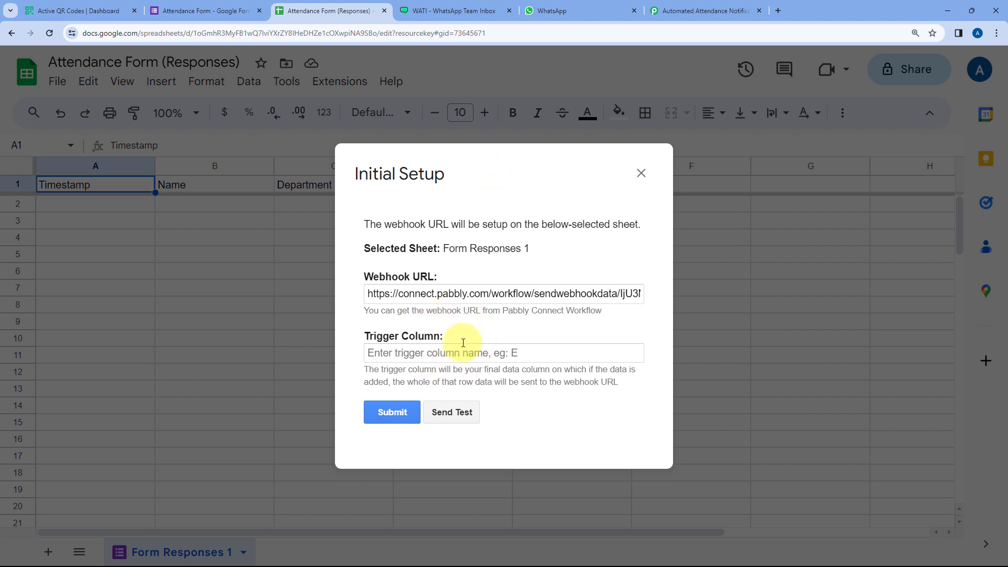
Step: Set the trigger column to D, submit the initial setup and close its dialog
{"action": "left_click_drag", "start_coordinate": [499, 175], "coordinate": [729, 241]}
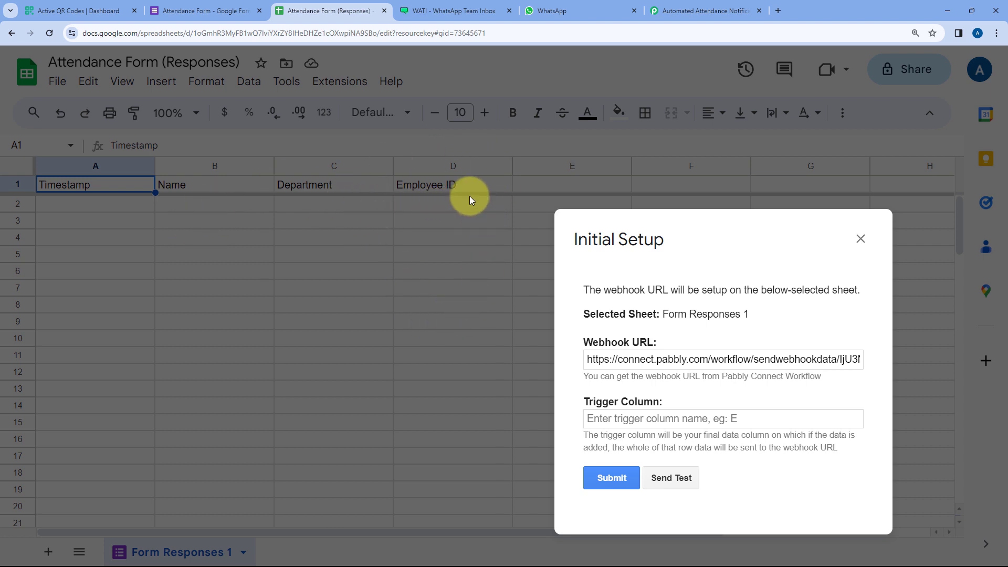
{"action": "left_click_drag", "start_coordinate": [653, 238], "coordinate": [458, 248]}
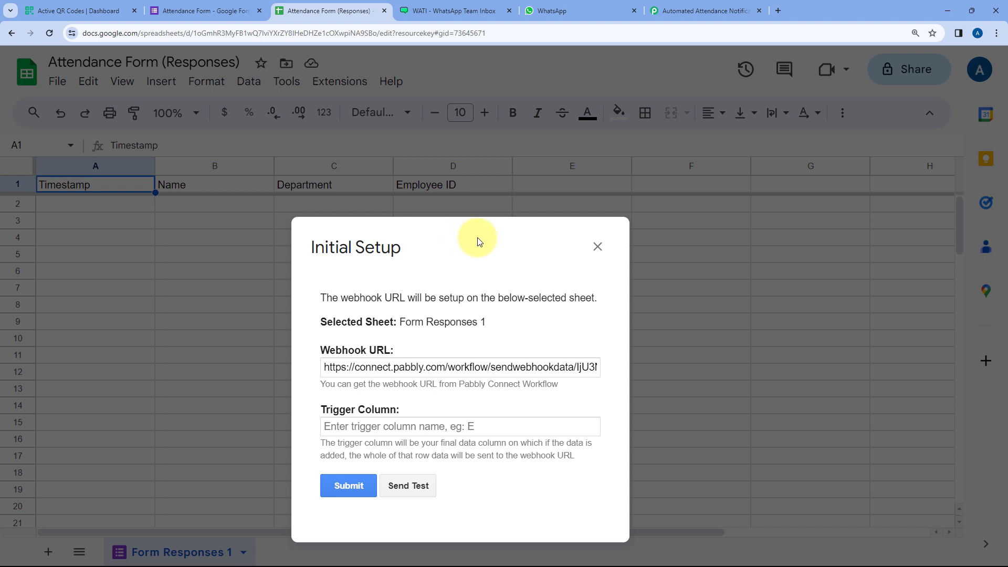
{"action": "left_click_drag", "start_coordinate": [468, 248], "coordinate": [492, 186]}
{"action": "left_click", "coordinate": [408, 363]}
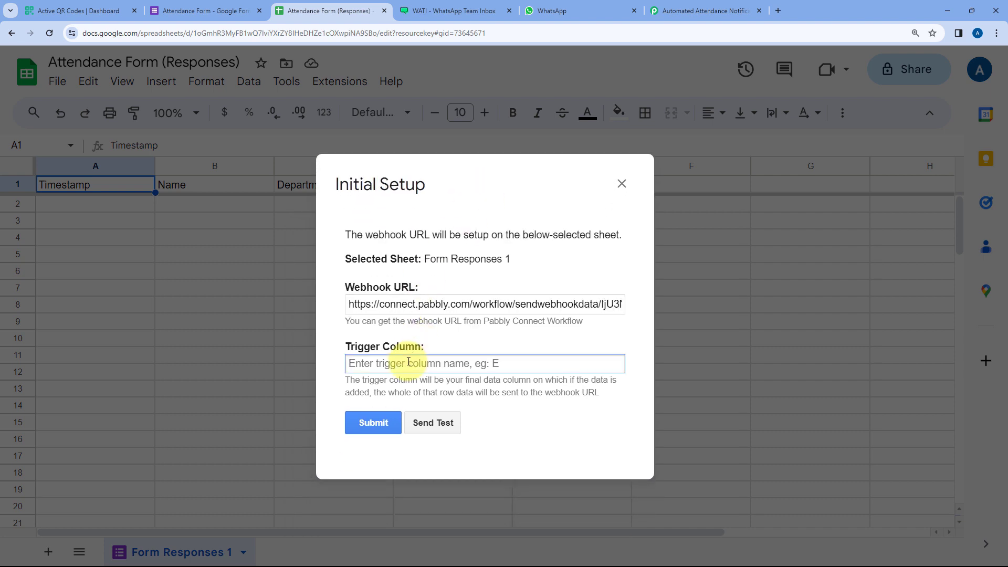
{"action": "type", "text": "D"}
{"action": "left_click_drag", "start_coordinate": [500, 190], "coordinate": [509, 233]}
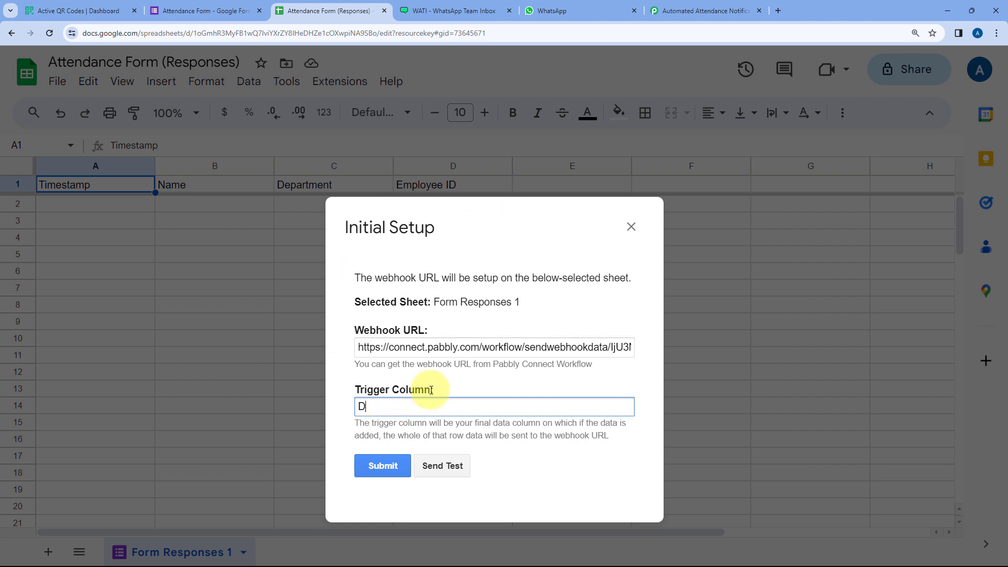
{"action": "left_click", "coordinate": [382, 466]}
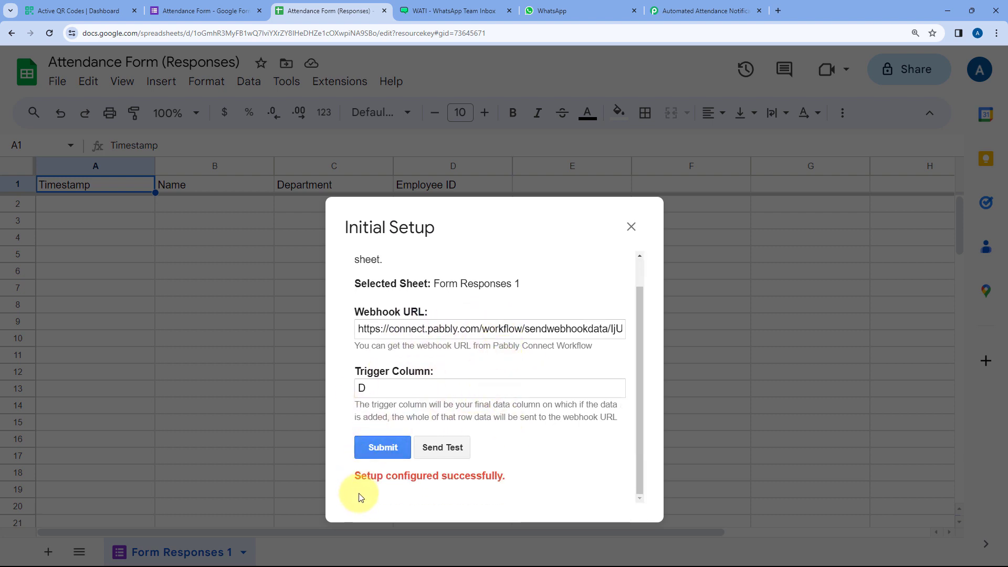
{"action": "left_click", "coordinate": [629, 227]}
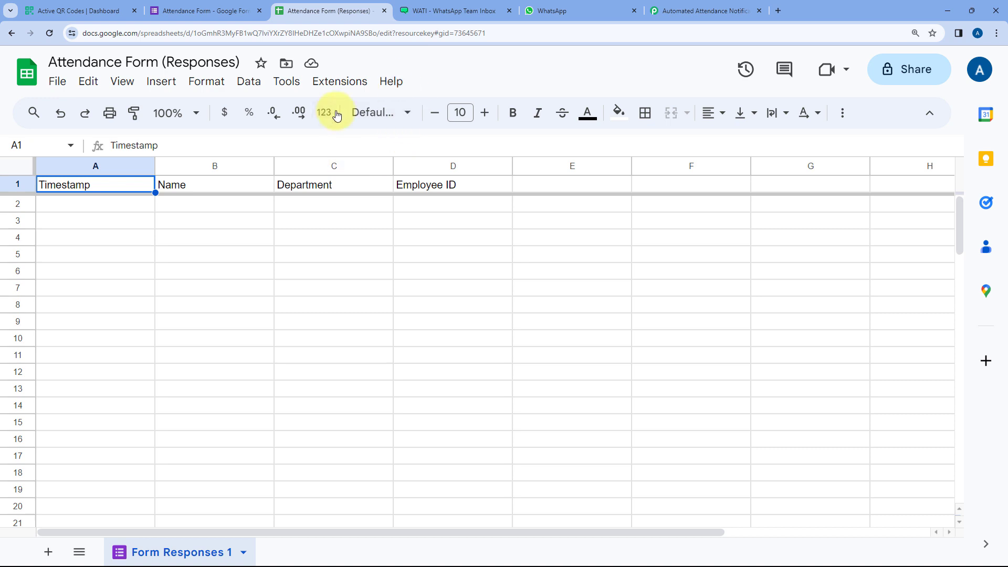
Step: Enable Send On Event for the responses spreadsheet in the Pabbly Connect Webhooks add-on
{"action": "left_click", "coordinate": [229, 9]}
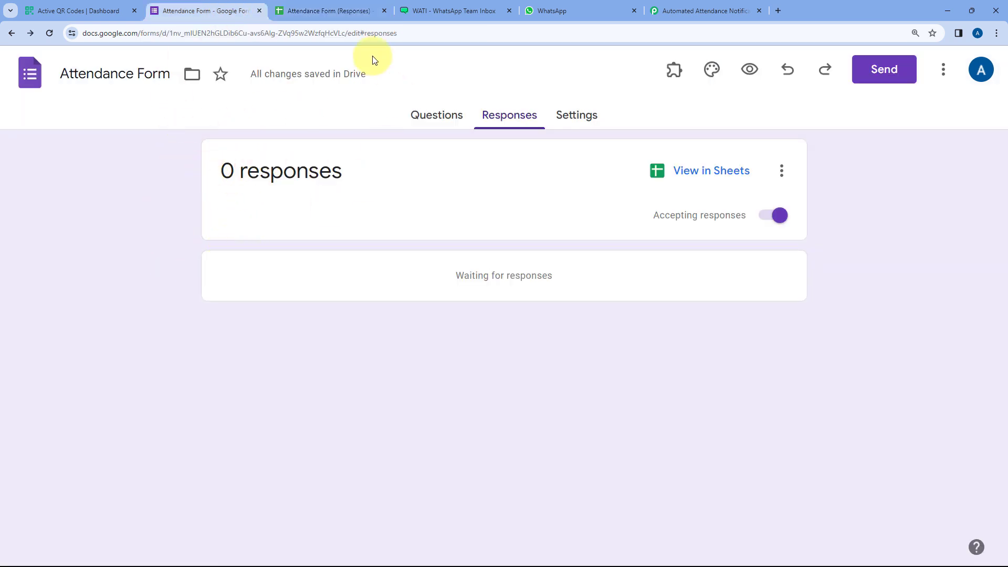
{"action": "left_click", "coordinate": [304, 7]}
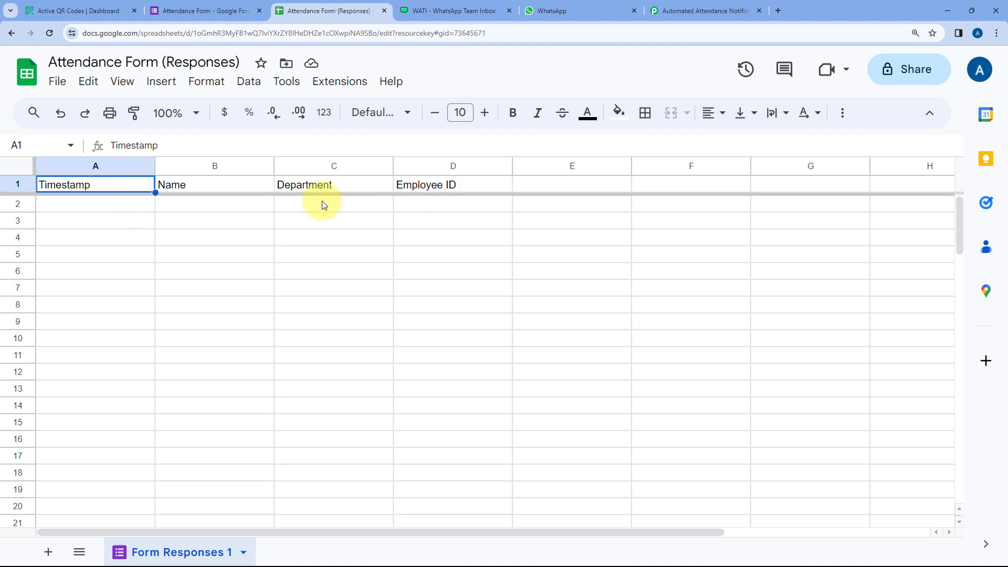
{"action": "left_click", "coordinate": [655, 10]}
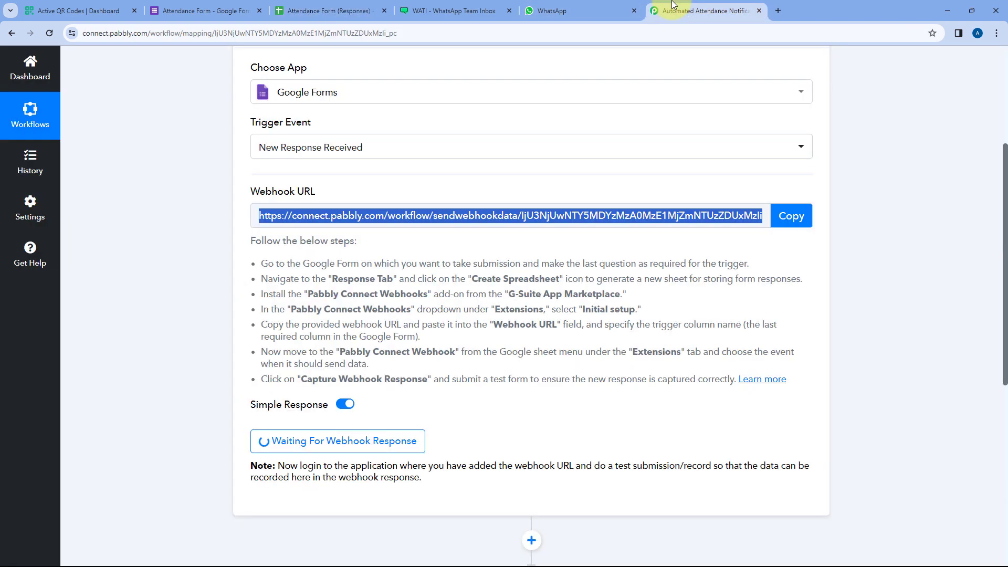
{"action": "left_click", "coordinate": [516, 254]}
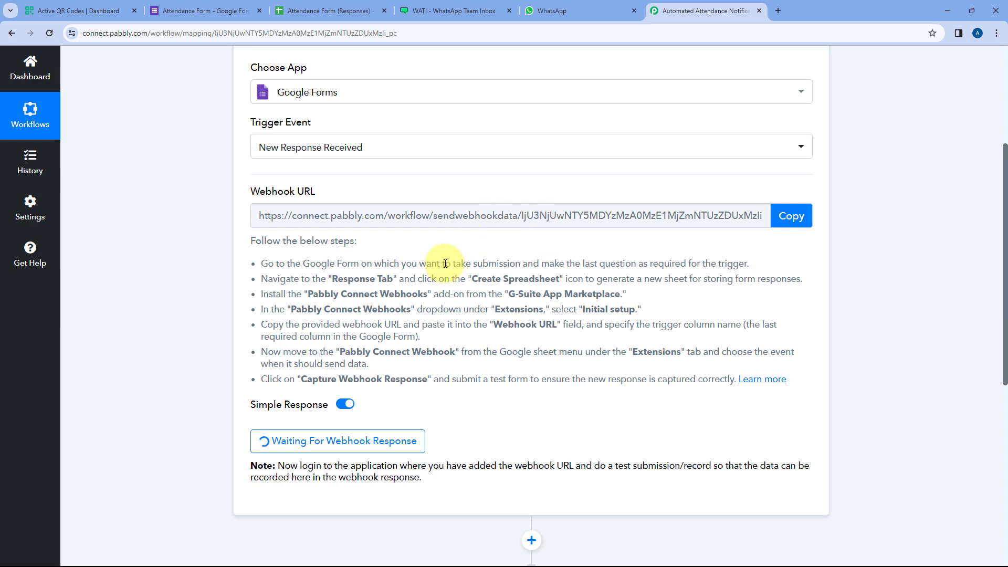
{"action": "left_click", "coordinate": [359, 6]}
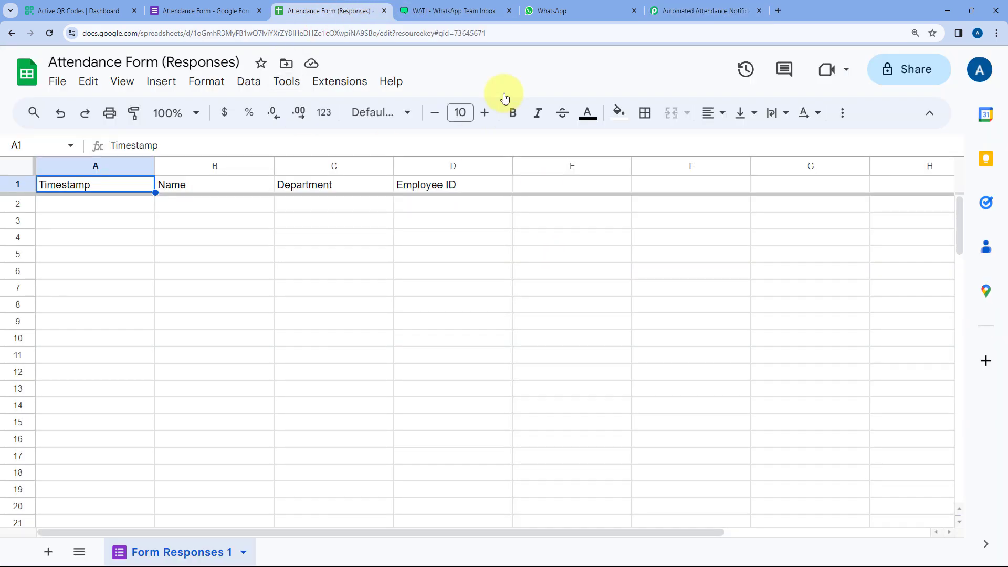
{"action": "left_click", "coordinate": [335, 84]}
{"action": "mouse_move", "coordinate": [431, 286]}
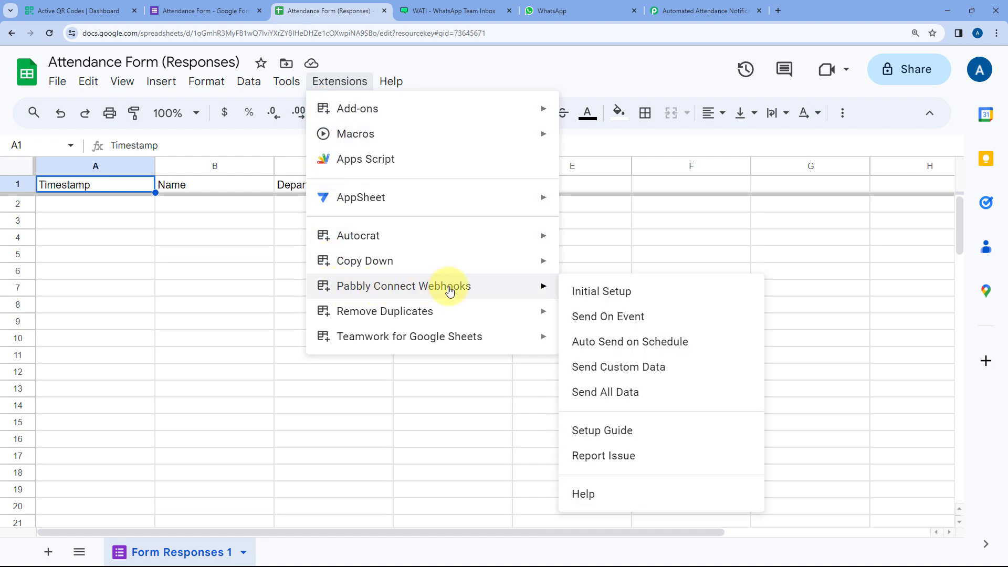
{"action": "left_click", "coordinate": [571, 318]}
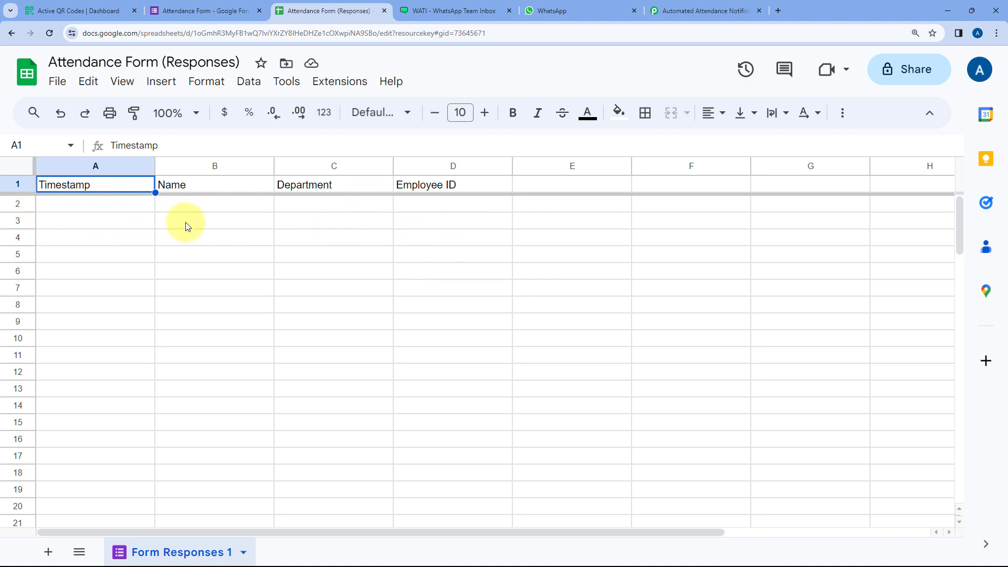
Step: Check the webhook response capture in Pabbly Connect, and review the Attendance Form's responses and questions in Google Forms
{"action": "left_click", "coordinate": [701, 10]}
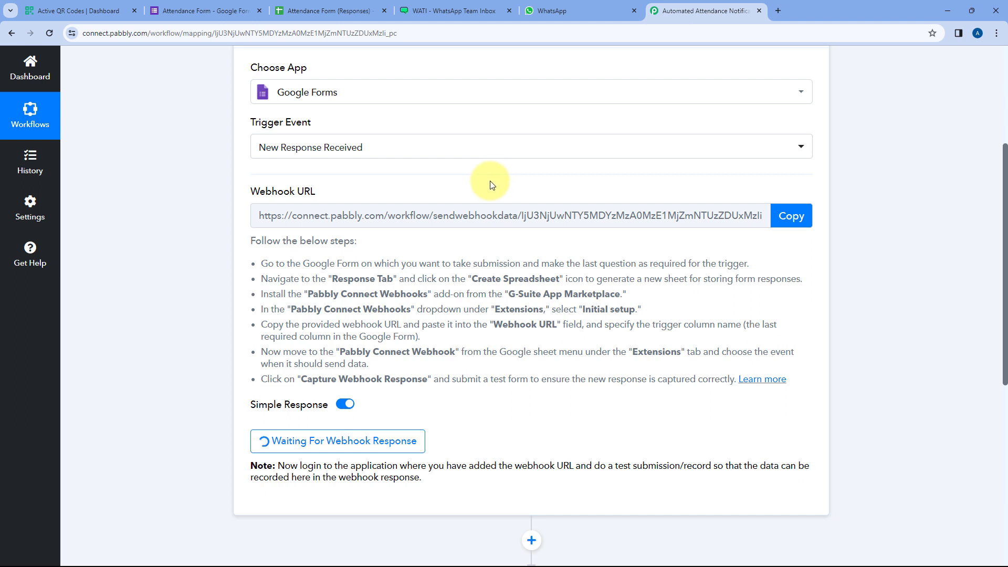
{"action": "scroll", "coordinate": [478, 226], "scroll_direction": "down", "scroll_amount": 2}
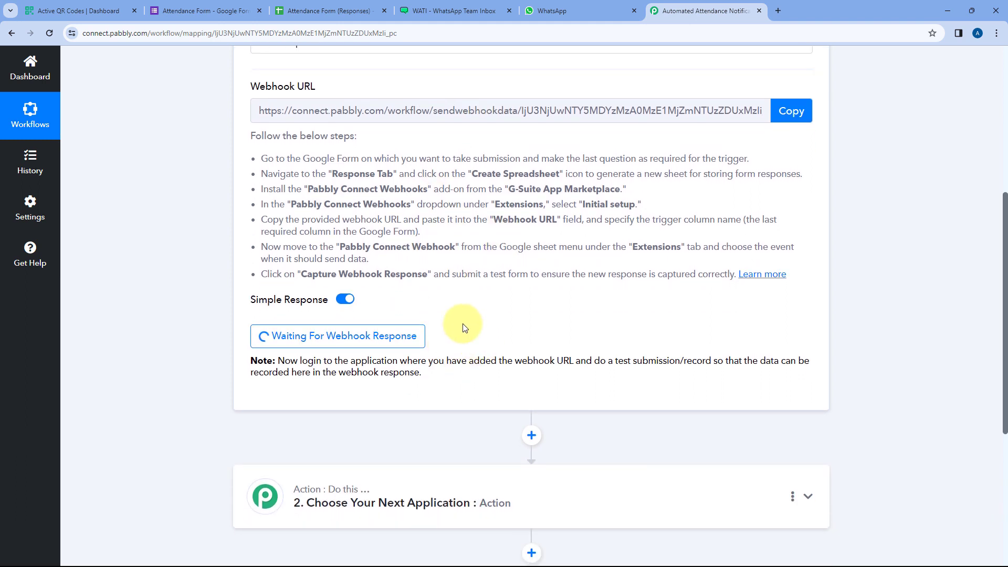
{"action": "left_click", "coordinate": [213, 5]}
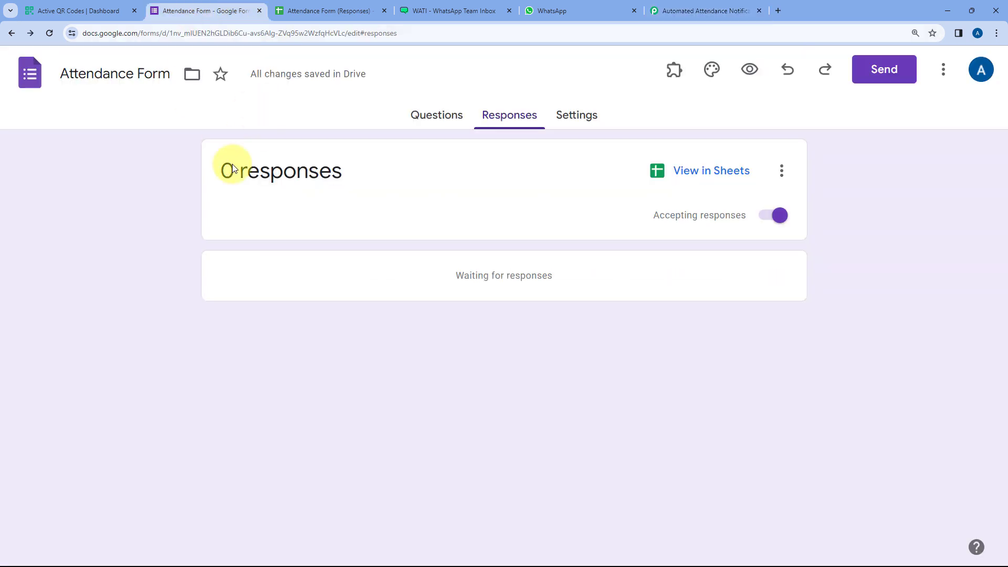
{"action": "left_click", "coordinate": [336, 11]}
{"action": "key", "text": "ctrl+9"}
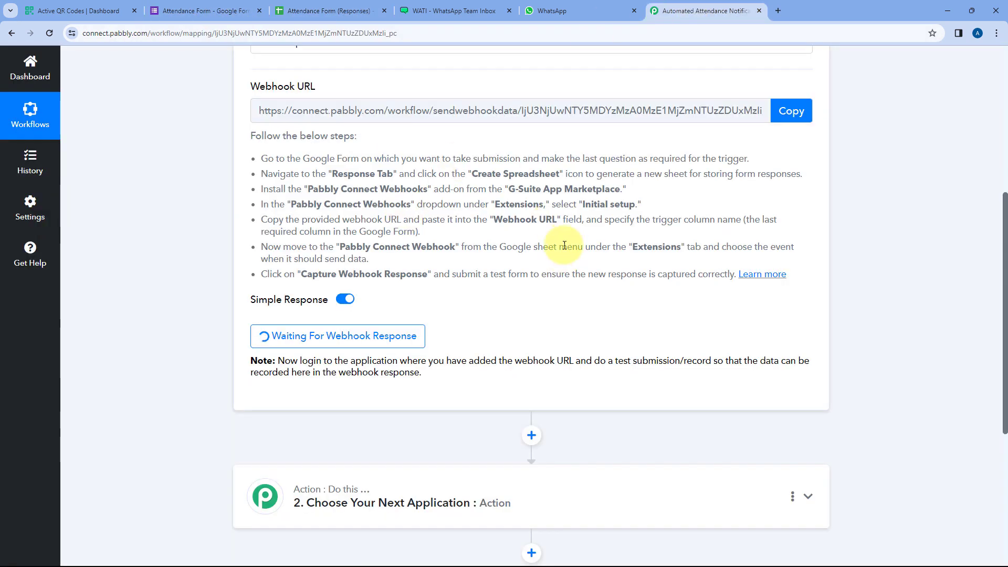
{"action": "left_click", "coordinate": [217, 7]}
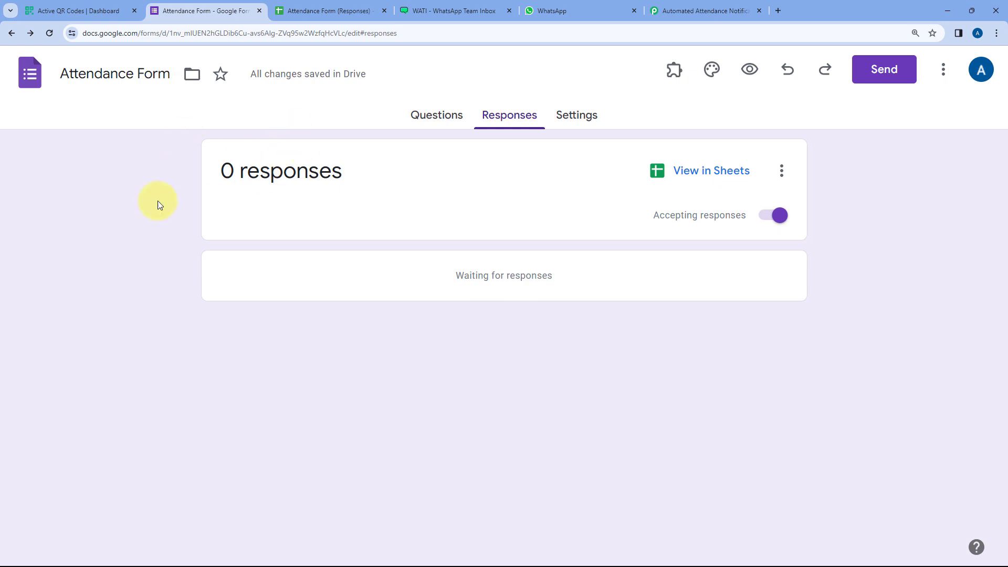
{"action": "left_click", "coordinate": [438, 116]}
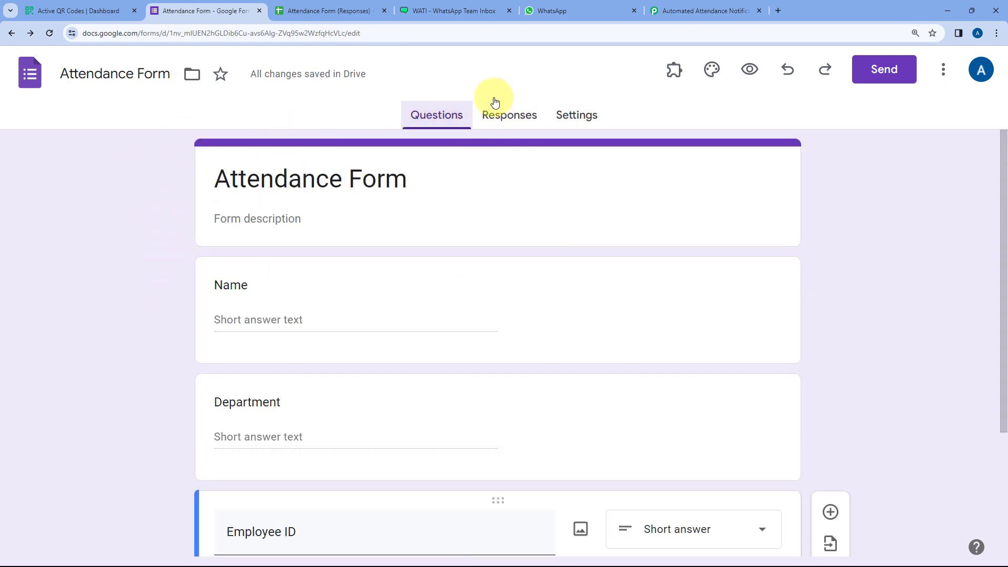
{"action": "left_click", "coordinate": [678, 6]}
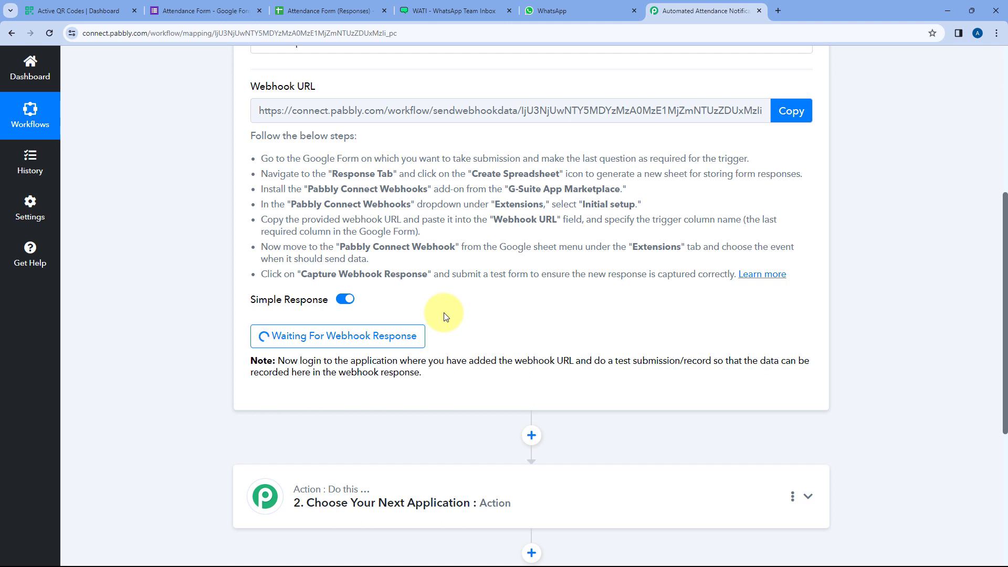
{"action": "left_click", "coordinate": [200, 10]}
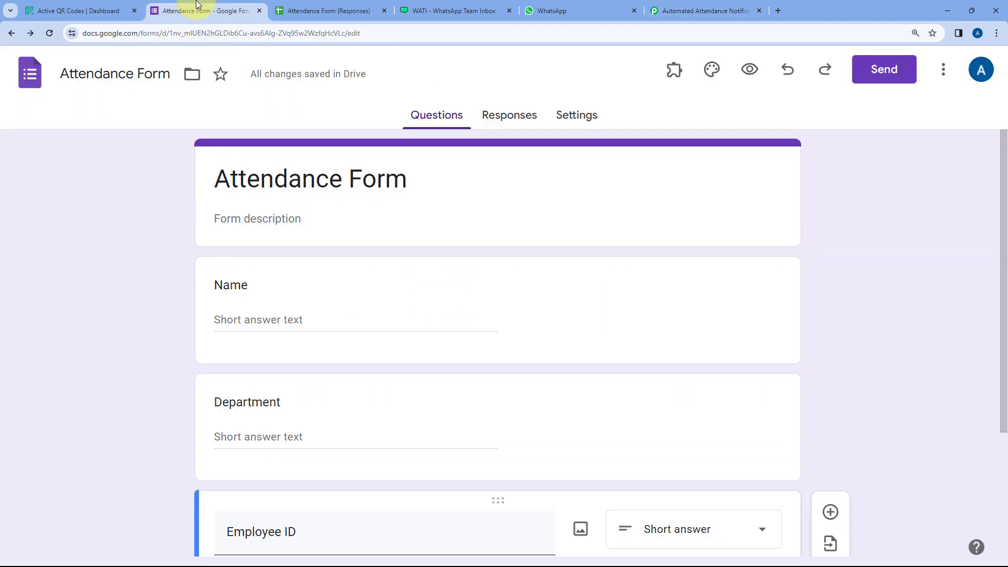
Step: Preview the Attendance Form, fill in a test name, department Marekting and an employee ID, and submit the response
{"action": "left_click", "coordinate": [737, 78]}
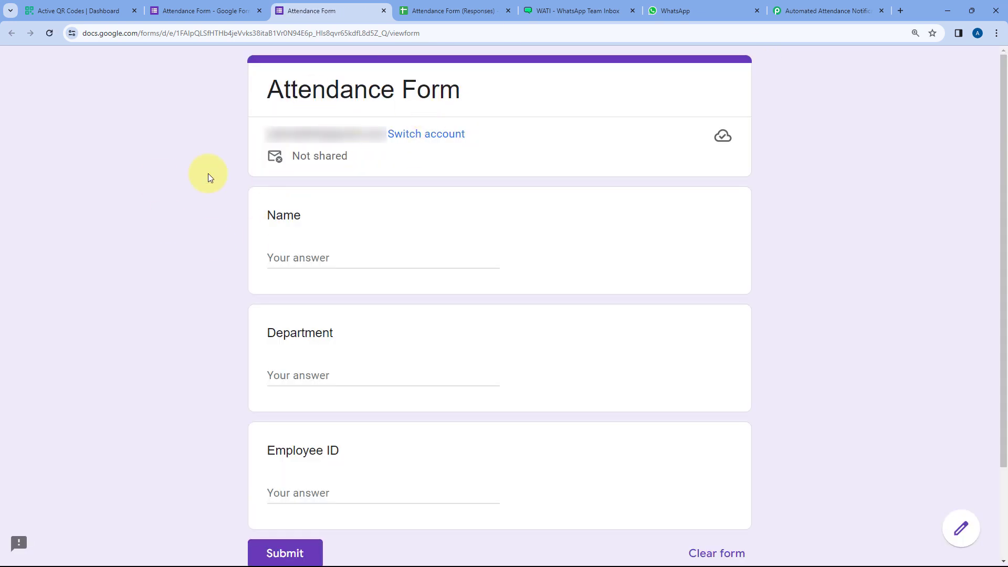
{"action": "scroll", "coordinate": [200, 180], "scroll_direction": "down", "scroll_amount": 2}
{"action": "left_click", "coordinate": [346, 148]}
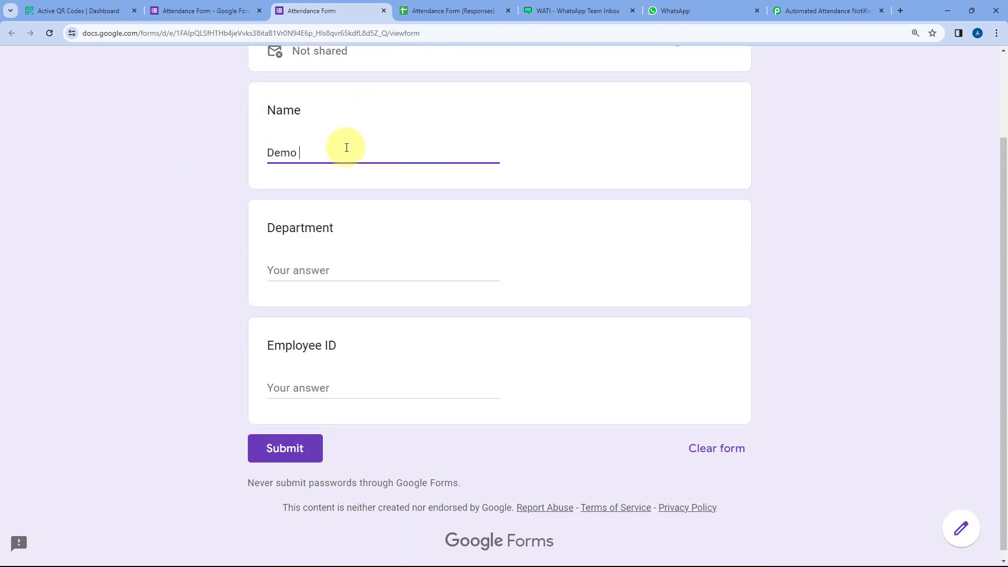
{"action": "key", "text": "Tab"}
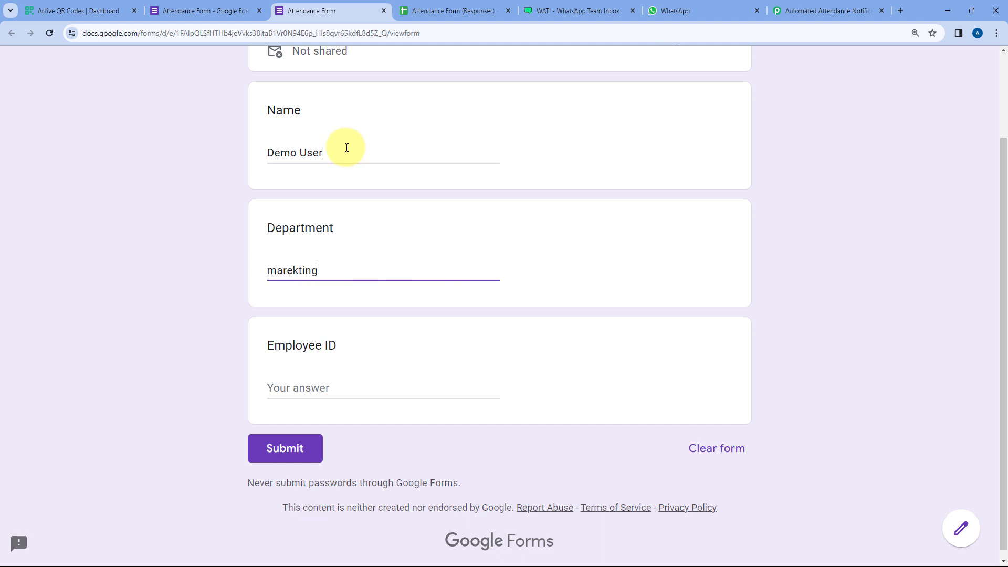
{"action": "type", "text": "M"}
{"action": "key", "text": "Tab"}
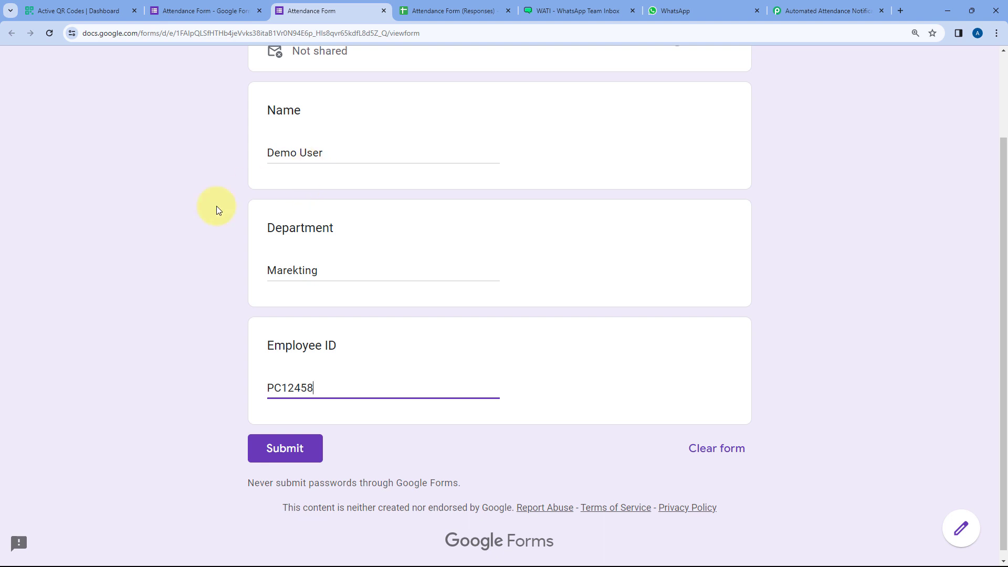
{"action": "left_click", "coordinate": [286, 450]}
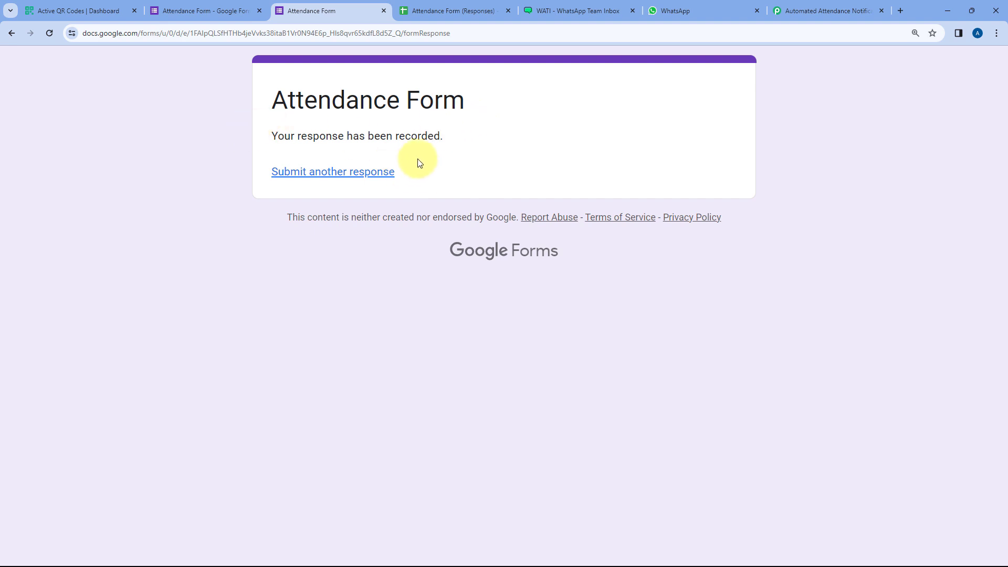
Step: Check the new submission's timestamp, name, department and employee ID in row 2 of the responses spreadsheet
{"action": "left_click", "coordinate": [462, 10]}
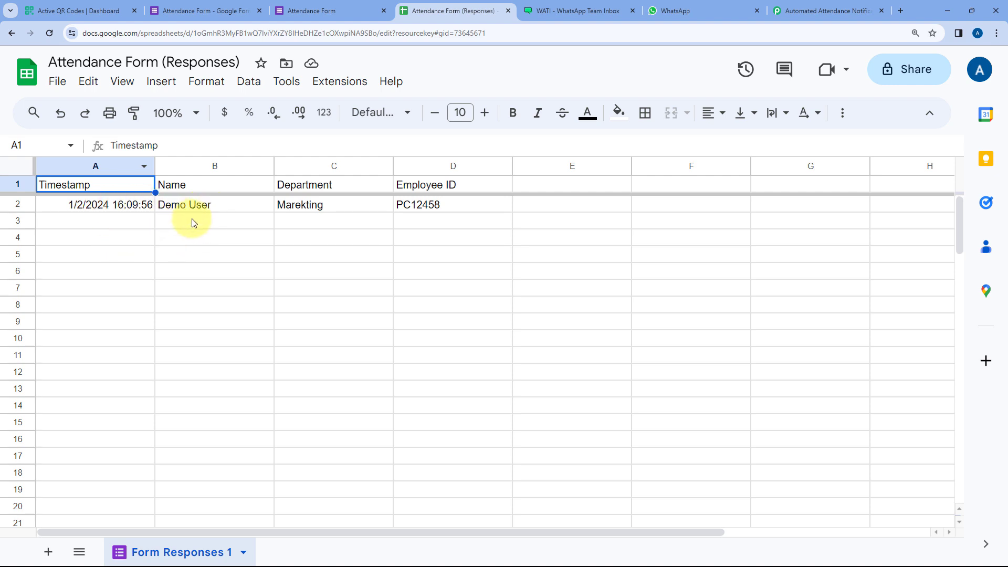
{"action": "left_click", "coordinate": [112, 210]}
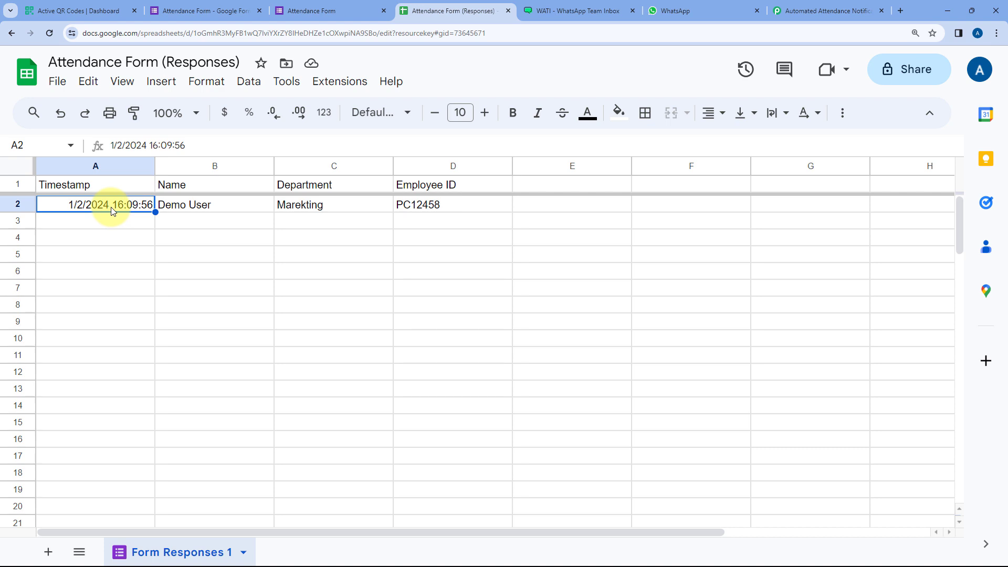
{"action": "left_click", "coordinate": [207, 202]}
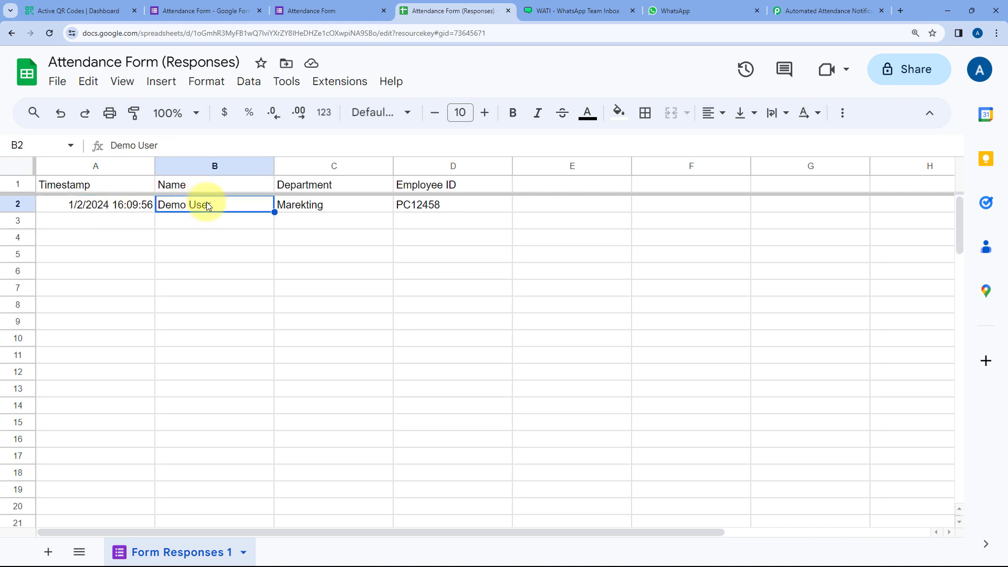
{"action": "left_click", "coordinate": [337, 208]}
{"action": "left_click", "coordinate": [447, 210]}
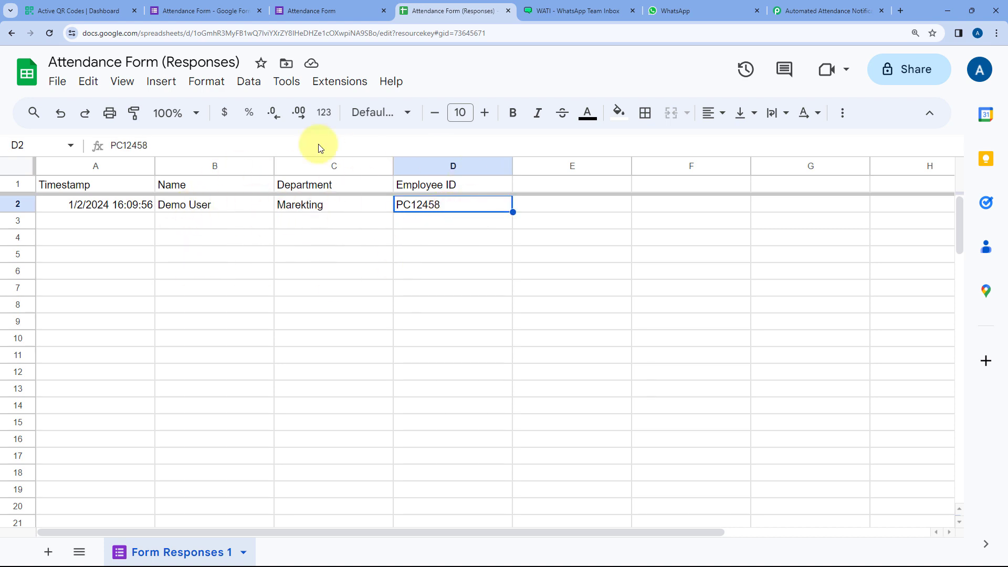
Step: Review the captured webhook response in the Pabbly Connect workflow and examine the date and time in its Timestamp value
{"action": "left_click", "coordinate": [811, 6]}
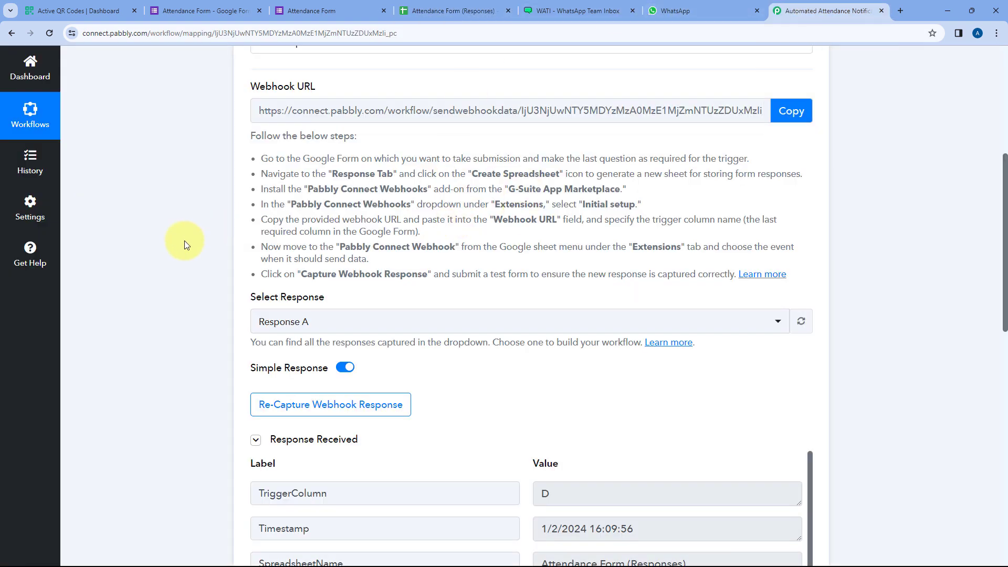
{"action": "scroll", "coordinate": [186, 243], "scroll_direction": "down", "scroll_amount": 4}
{"action": "scroll", "coordinate": [191, 246], "scroll_direction": "down", "scroll_amount": 2}
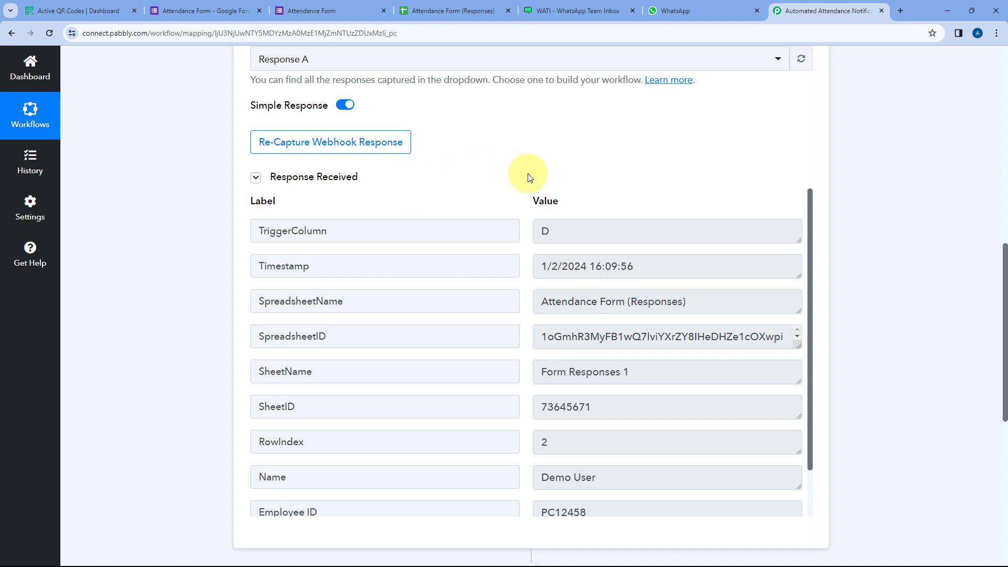
{"action": "scroll", "coordinate": [529, 176], "scroll_direction": "down", "scroll_amount": 2}
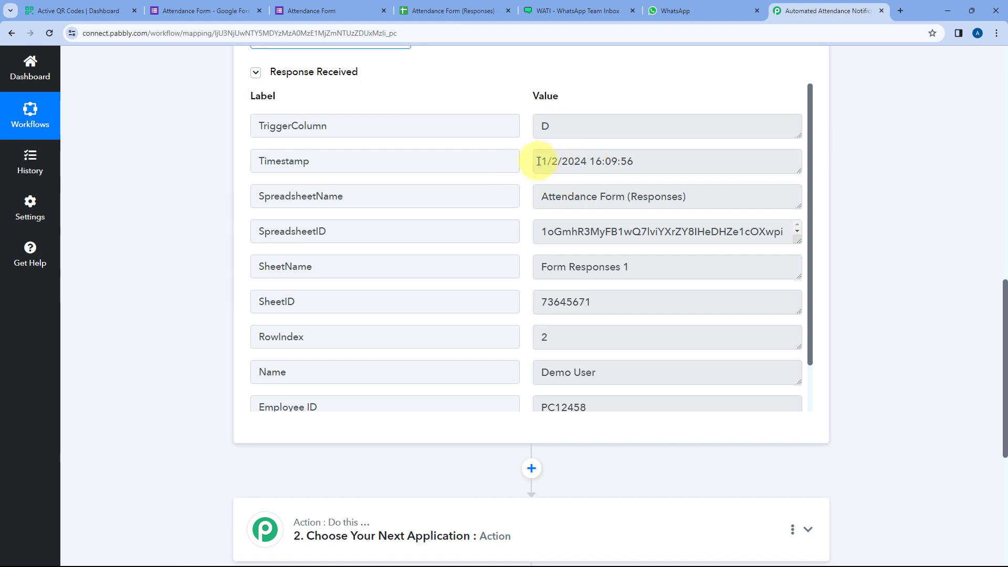
{"action": "left_click", "coordinate": [538, 162]}
{"action": "left_click", "coordinate": [538, 161]}
{"action": "key", "text": "shift+Right"}
{"action": "key", "text": "shift+Right"}
{"action": "key", "text": "shift+Right"}
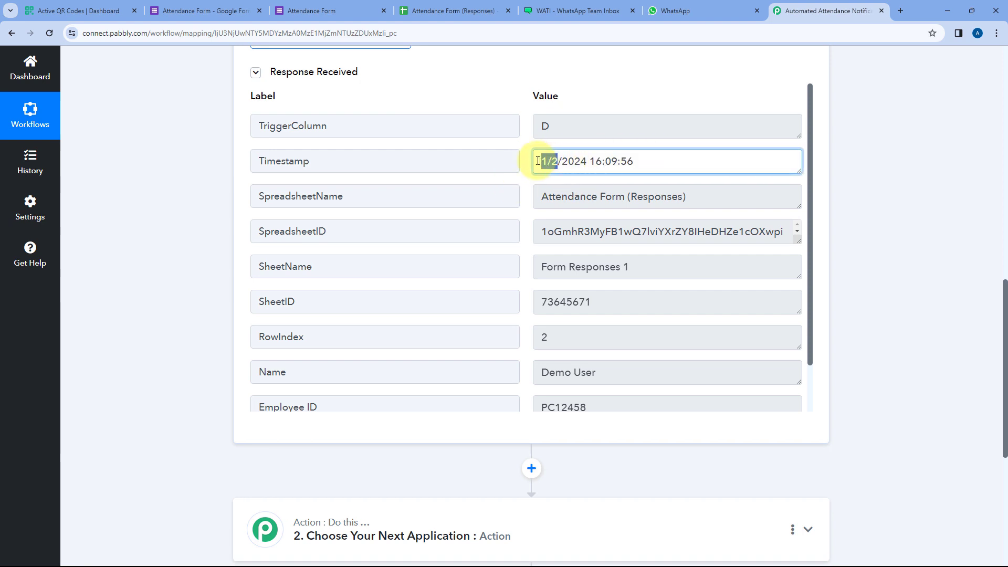
{"action": "key", "text": "shift+Right"}
{"action": "key", "text": "shift+Right"}
{"action": "key", "text": "shift+Right"}
{"action": "key", "text": "shift+Right"}
{"action": "key", "text": "shift+Right"}
{"action": "key", "text": "End"}
{"action": "key", "text": "shift+Left"}
{"action": "key", "text": "shift+Left"}
{"action": "key", "text": "shift+Left"}
{"action": "key", "text": "shift+Left"}
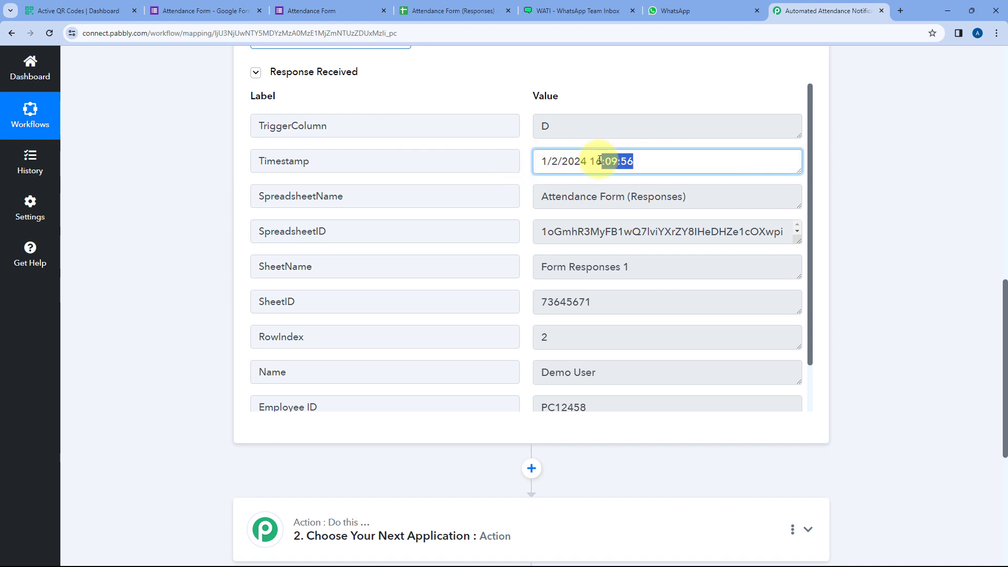
{"action": "key", "text": "shift+Left"}
{"action": "key", "text": "shift+Left"}
{"action": "key", "text": "shift+Left"}
{"action": "key", "text": "shift+Left"}
{"action": "key", "text": "shift+Left"}
{"action": "key", "text": "shift+Left"}
{"action": "key", "text": "Left"}
{"action": "key", "text": "End"}
{"action": "key", "text": "shift+Left"}
{"action": "key", "text": "shift+Left"}
{"action": "key", "text": "shift+Left"}
{"action": "key", "text": "shift+Left"}
{"action": "key", "text": "shift+Left"}
{"action": "key", "text": "shift+Left"}
{"action": "key", "text": "shift+Left"}
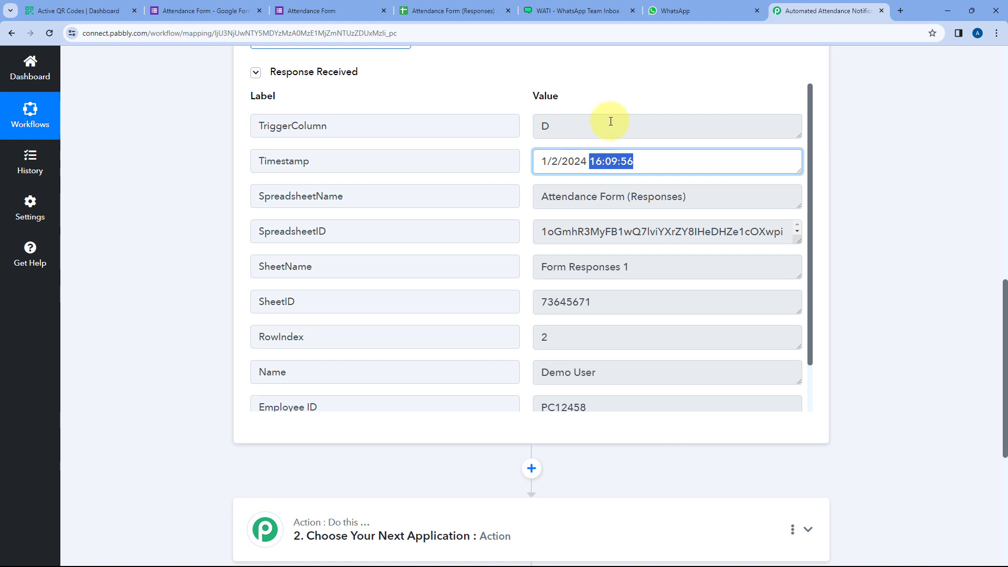
Step: Examine the Name, Employee ID and Department values in the captured webhook response
{"action": "left_click", "coordinate": [597, 89]}
{"action": "scroll", "coordinate": [556, 228], "scroll_direction": "down", "scroll_amount": 3}
{"action": "left_click", "coordinate": [534, 322]}
{"action": "left_click_drag", "start_coordinate": [534, 322], "coordinate": [527, 356]}
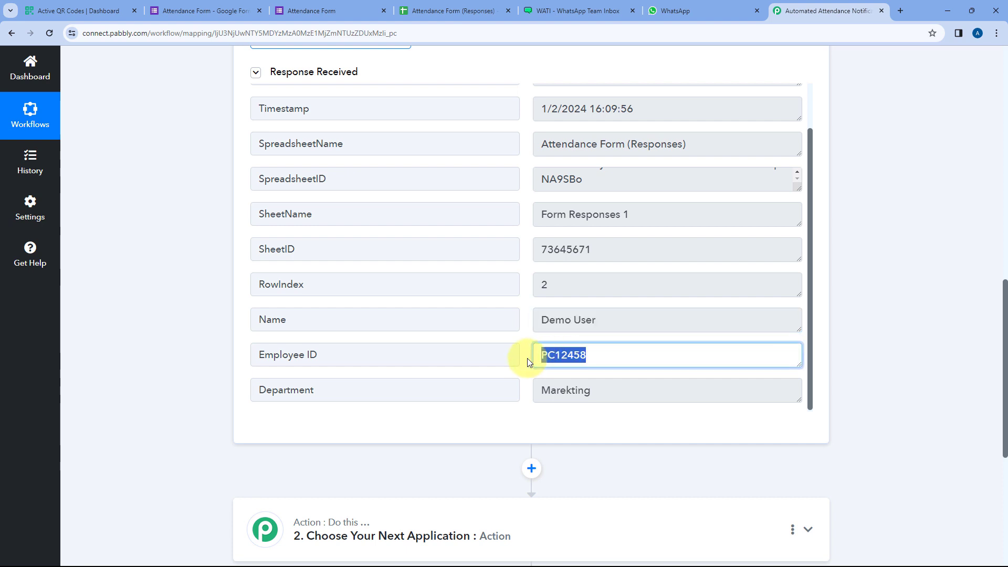
{"action": "left_click_drag", "start_coordinate": [612, 396], "coordinate": [514, 391]}
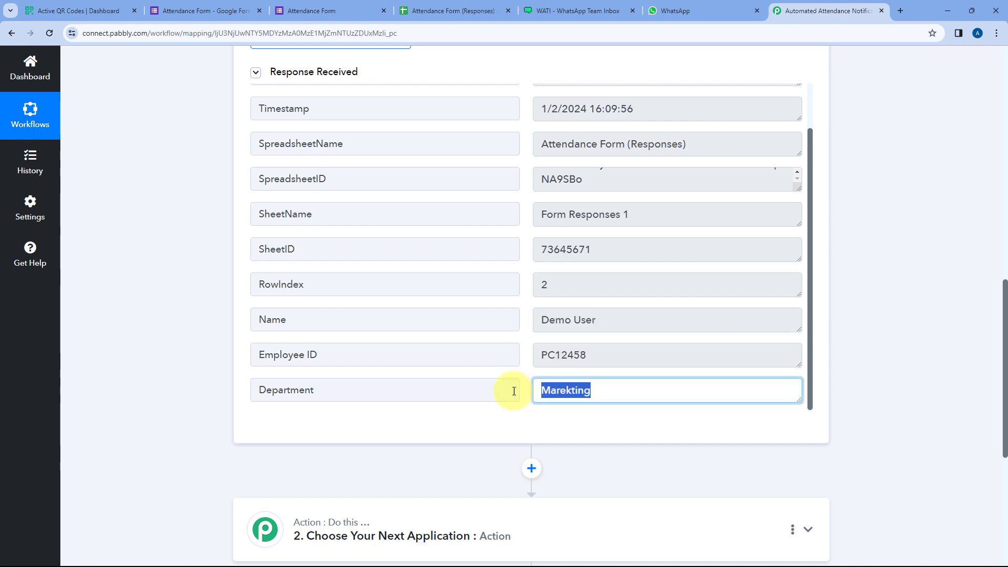
{"action": "left_click", "coordinate": [528, 340]}
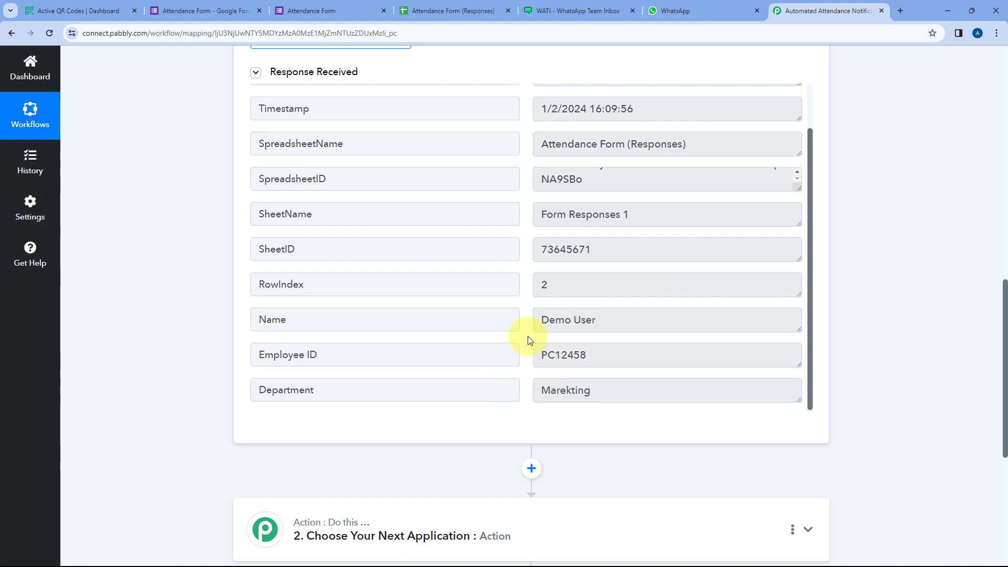
Step: Review the form confirmation, form editor, QR.io code and responses spreadsheet, and return to the Pabbly Connect workflow
{"action": "left_click", "coordinate": [330, 10]}
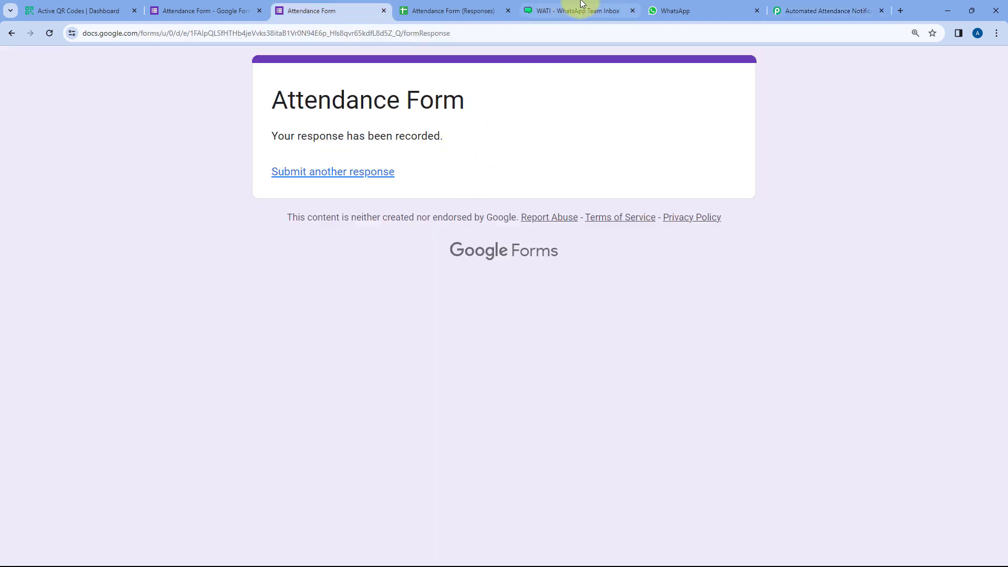
{"action": "left_click", "coordinate": [812, 9]}
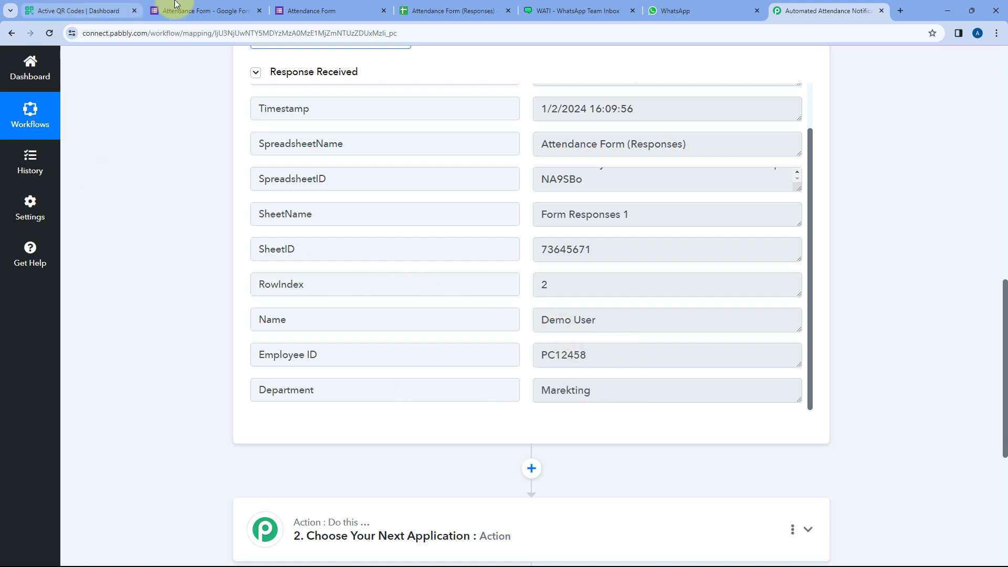
{"action": "left_click", "coordinate": [195, 10]}
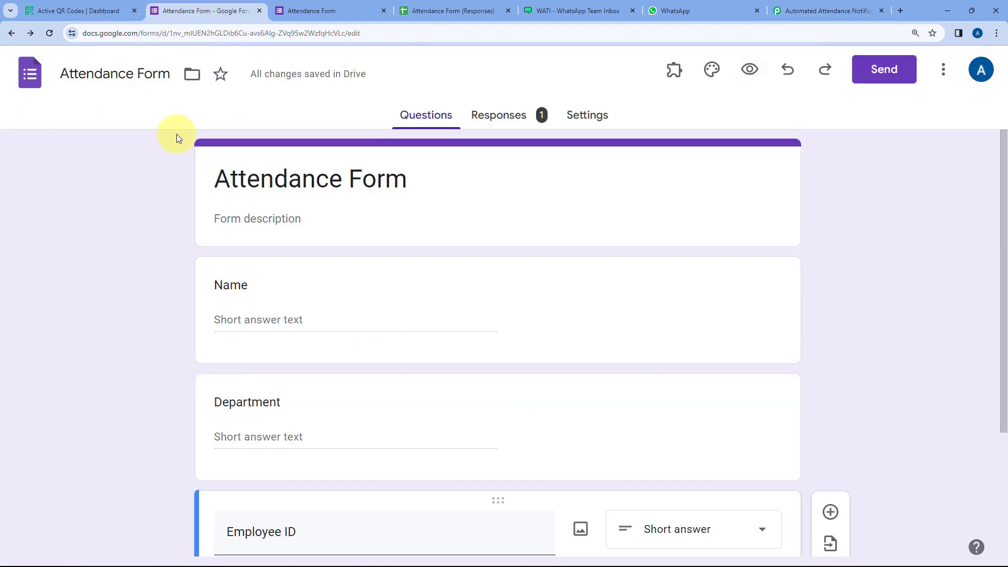
{"action": "left_click", "coordinate": [113, 7]}
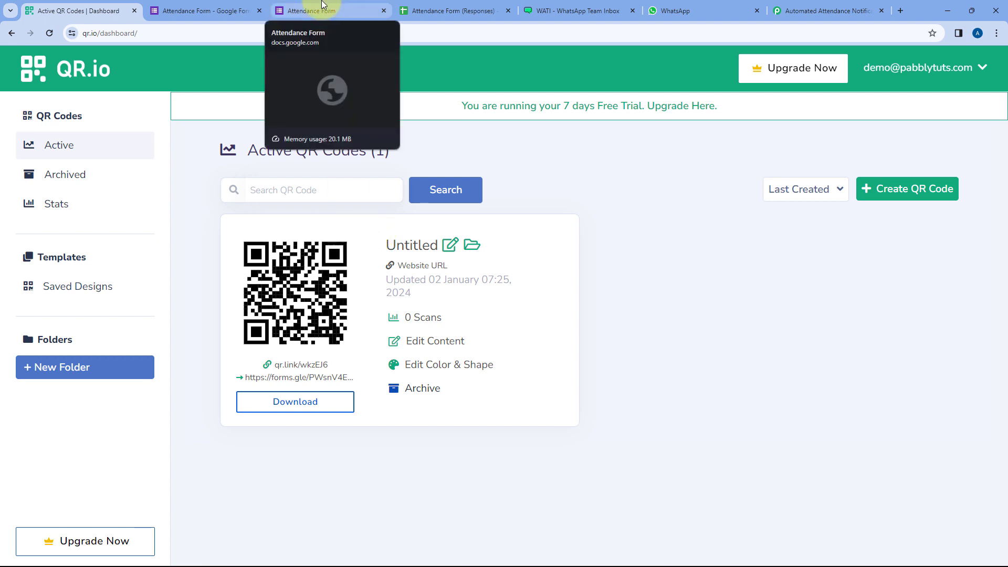
{"action": "left_click", "coordinate": [202, 10]}
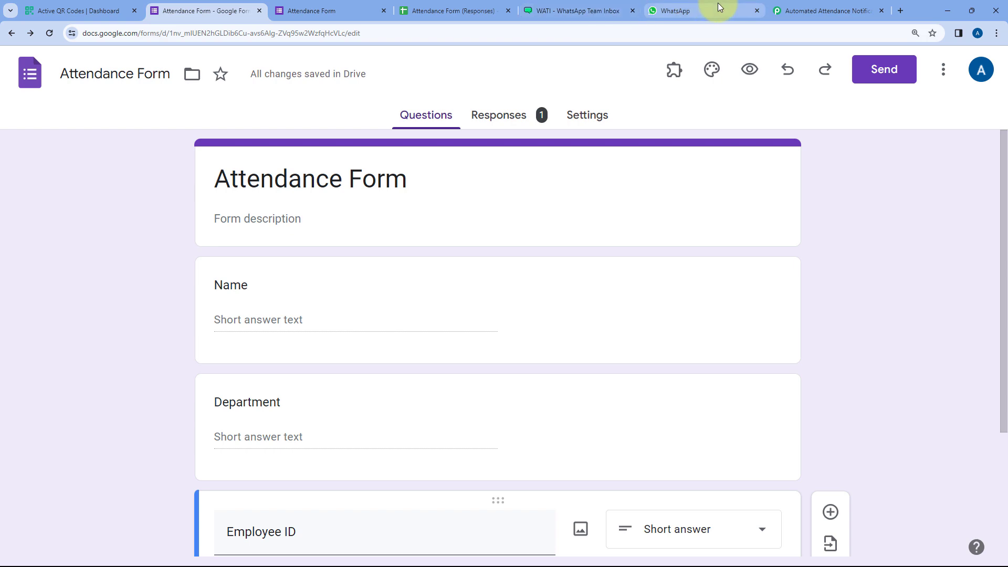
{"action": "left_click", "coordinate": [827, 10]}
{"action": "left_click", "coordinate": [449, 11]}
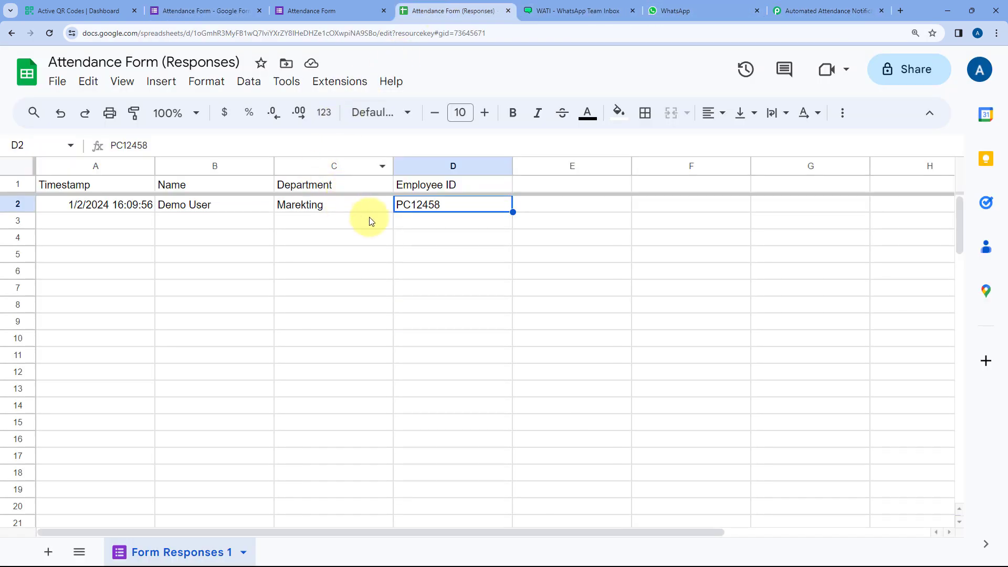
{"action": "left_click", "coordinate": [837, 4]}
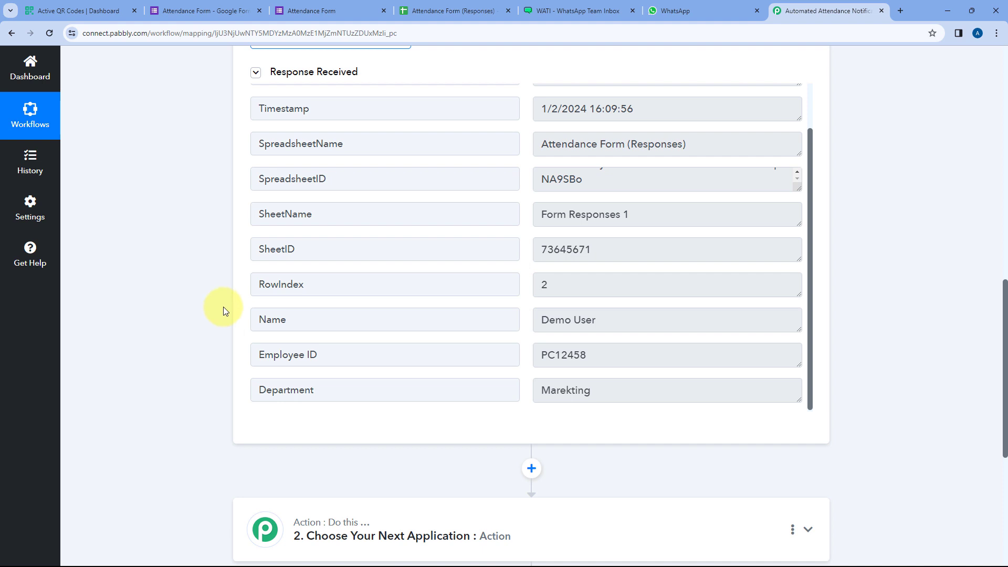
Step: Compare the separate date and time portions of the captured response's Timestamp value
{"action": "scroll", "coordinate": [431, 264], "scroll_direction": "up", "scroll_amount": 2}
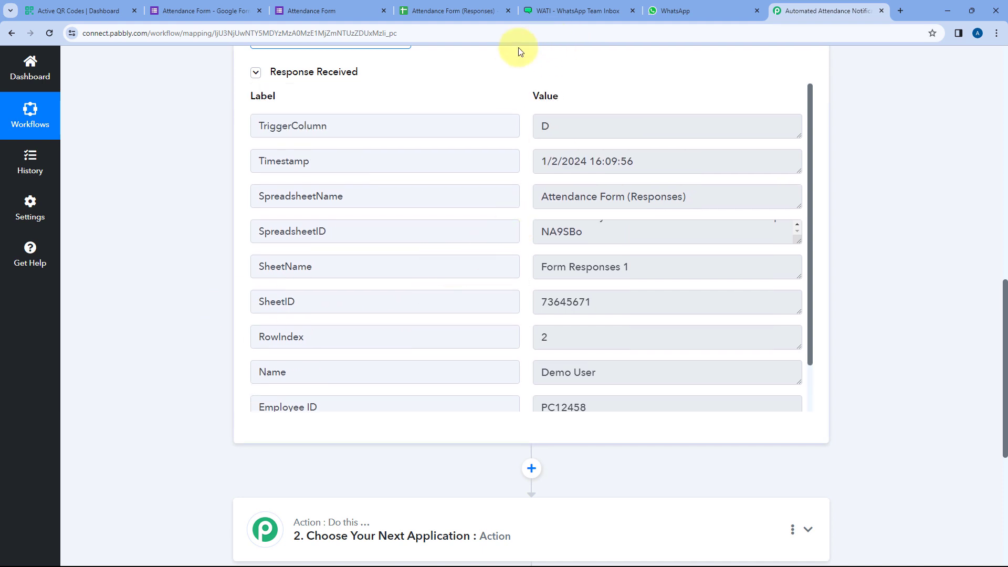
{"action": "scroll", "coordinate": [513, 63], "scroll_direction": "down", "scroll_amount": 1}
{"action": "left_click_drag", "start_coordinate": [544, 108], "coordinate": [583, 109]}
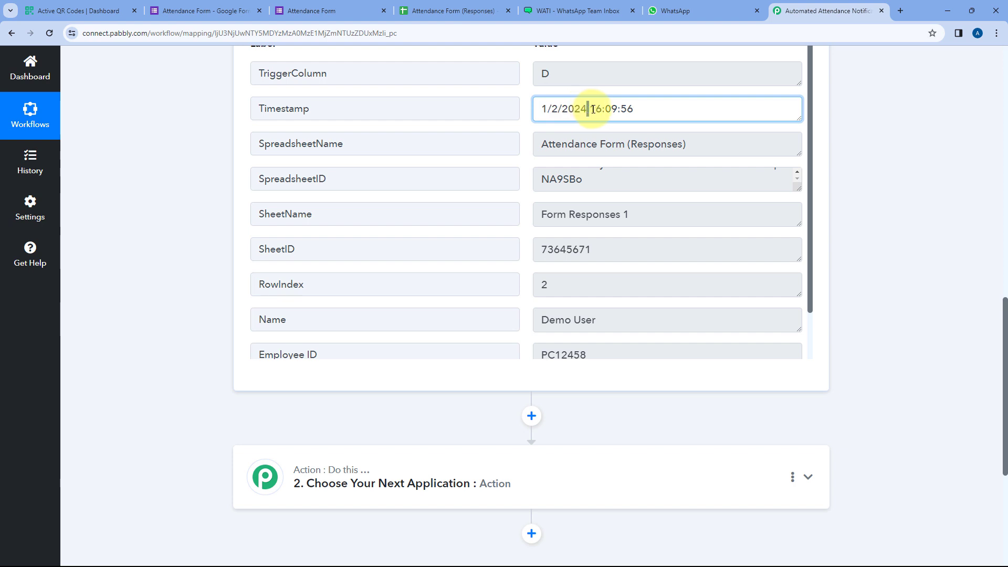
{"action": "left_click_drag", "start_coordinate": [592, 110], "coordinate": [631, 110]}
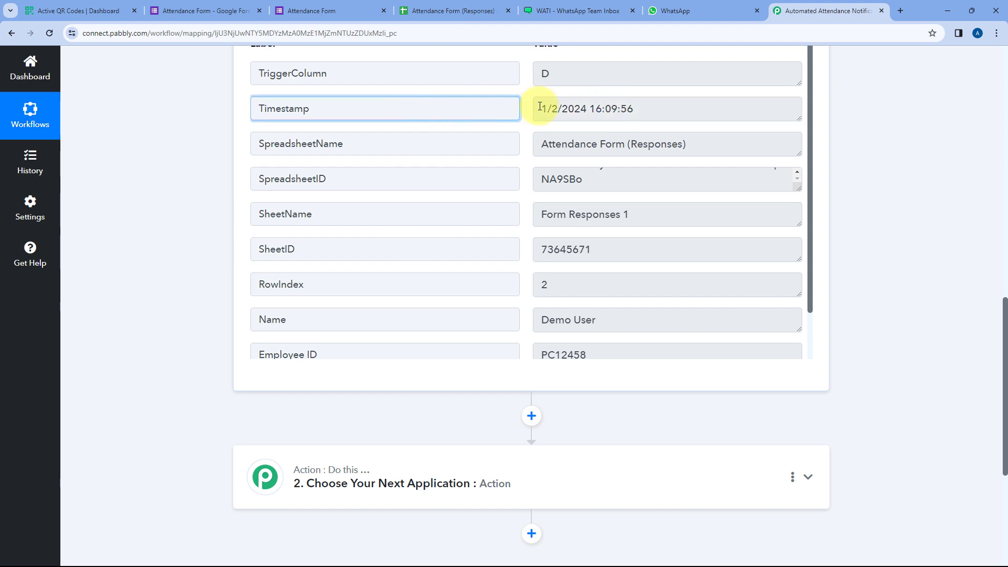
{"action": "left_click_drag", "start_coordinate": [540, 109], "coordinate": [591, 108]}
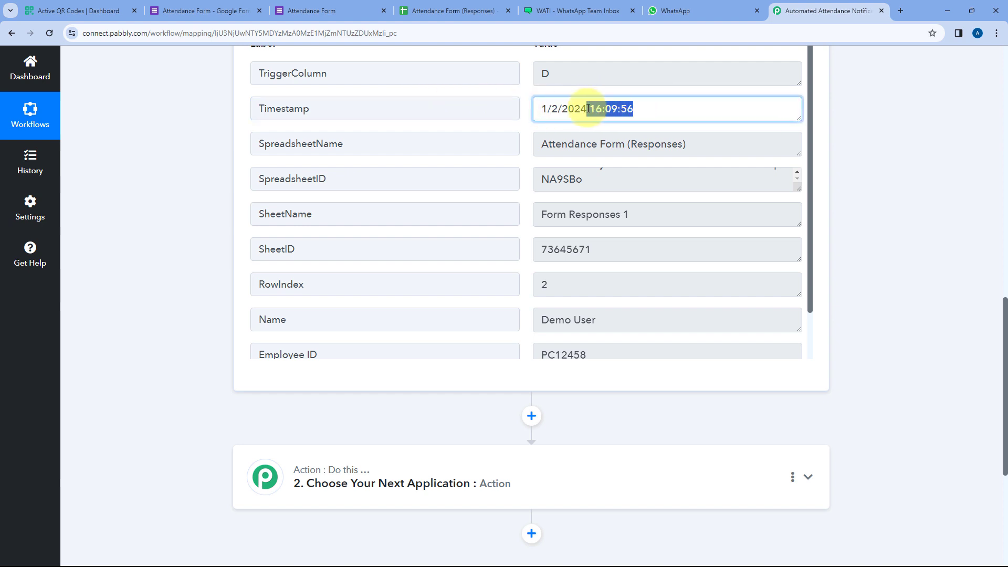
{"action": "left_click_drag", "start_coordinate": [310, 109], "coordinate": [258, 108]}
{"action": "left_click", "coordinate": [337, 107]}
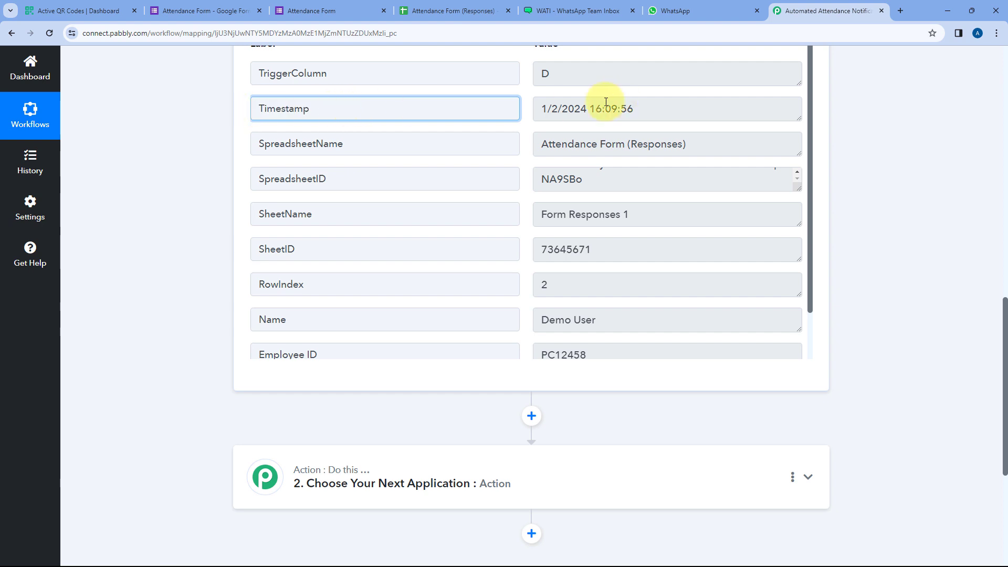
{"action": "left_click_drag", "start_coordinate": [586, 108], "coordinate": [651, 107]}
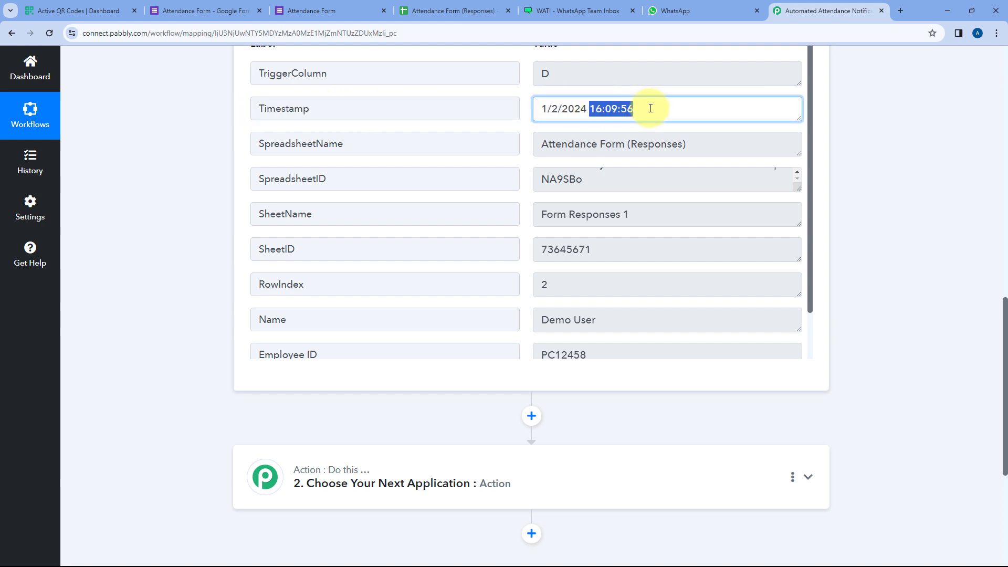
{"action": "left_click", "coordinate": [529, 114]}
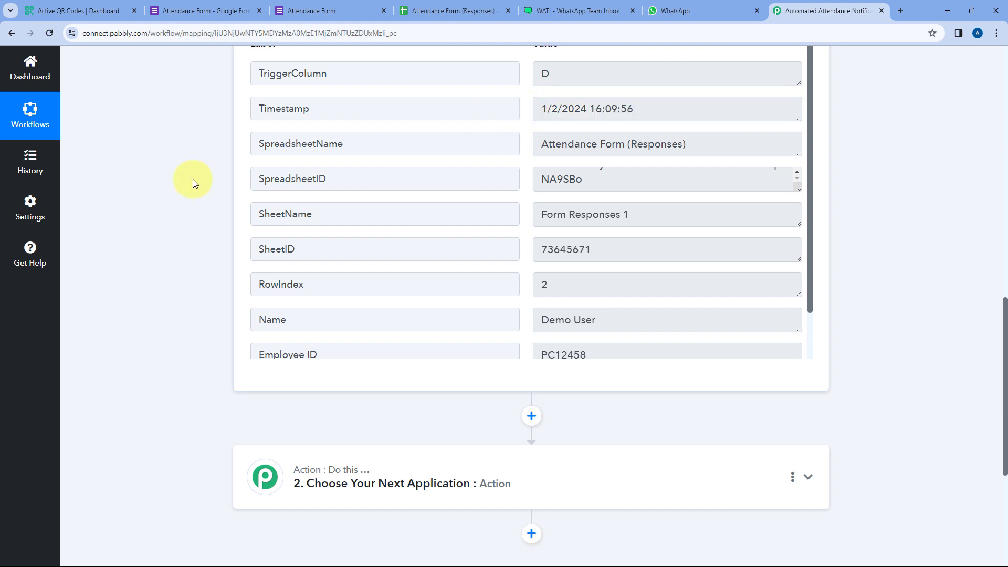
Step: Choose Text Formatter by Pabbly as the application for the workflow's second action
{"action": "scroll", "coordinate": [182, 203], "scroll_direction": "down", "scroll_amount": 2}
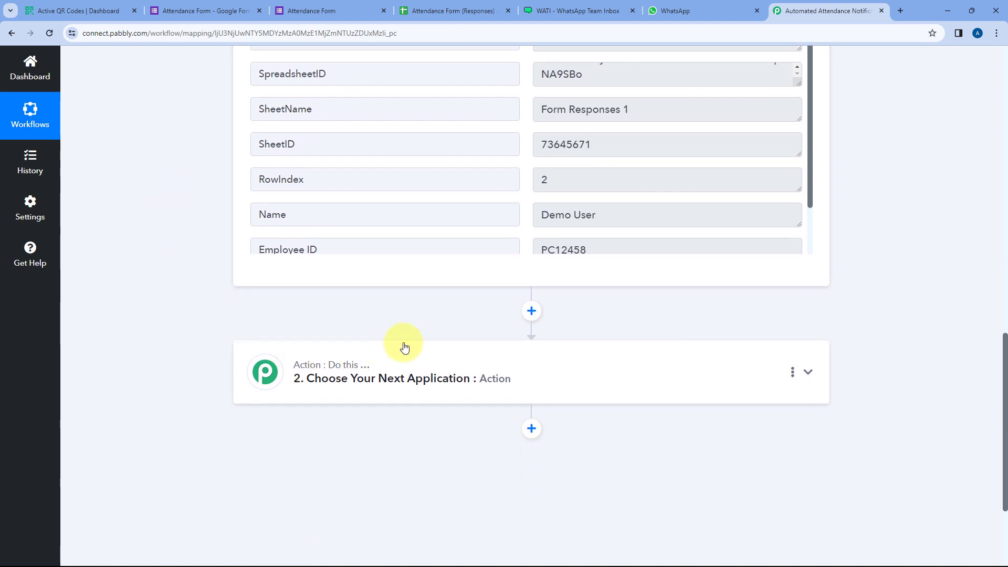
{"action": "left_click", "coordinate": [480, 353]}
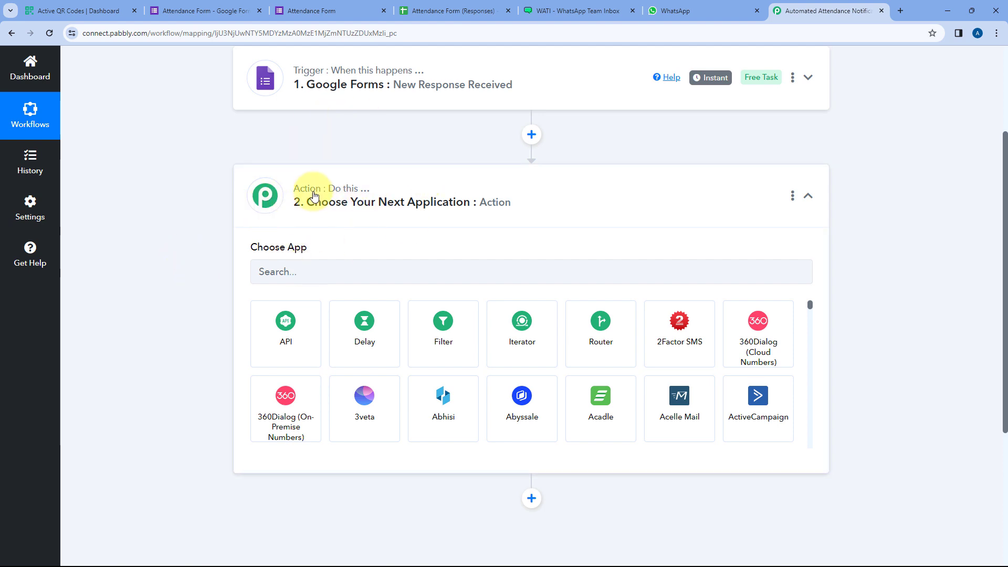
{"action": "left_click", "coordinate": [280, 269]}
{"action": "type", "text": "Text"}
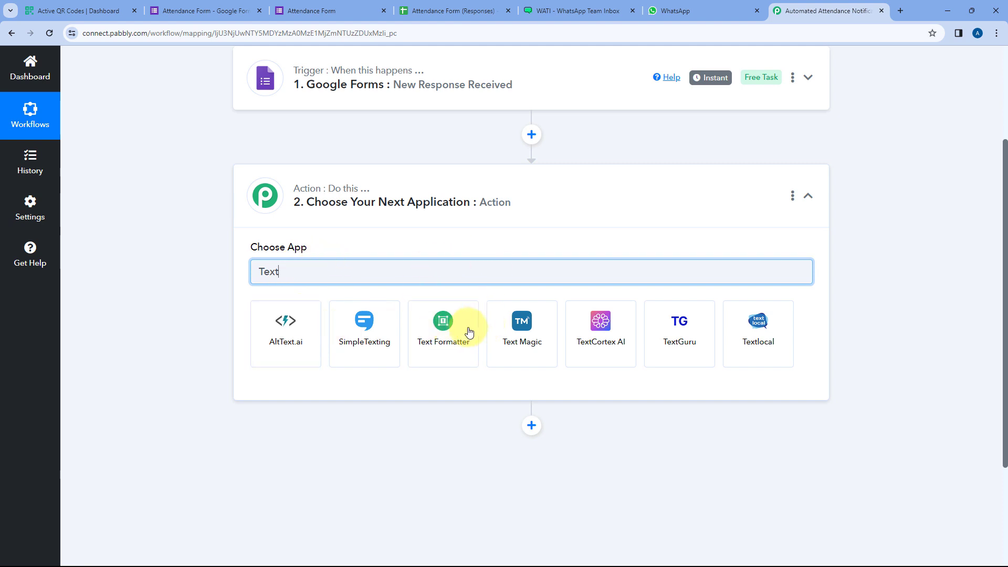
{"action": "left_click", "coordinate": [473, 330]}
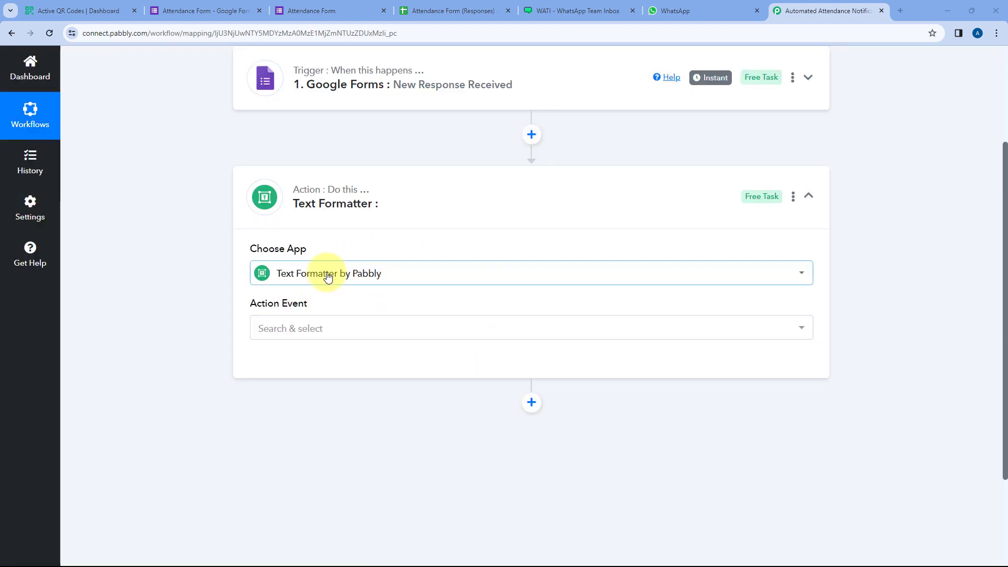
Step: Set the Text Formatter action event to Split Text and connect it
{"action": "left_click", "coordinate": [356, 329]}
{"action": "scroll", "coordinate": [214, 297], "scroll_direction": "down", "scroll_amount": 3}
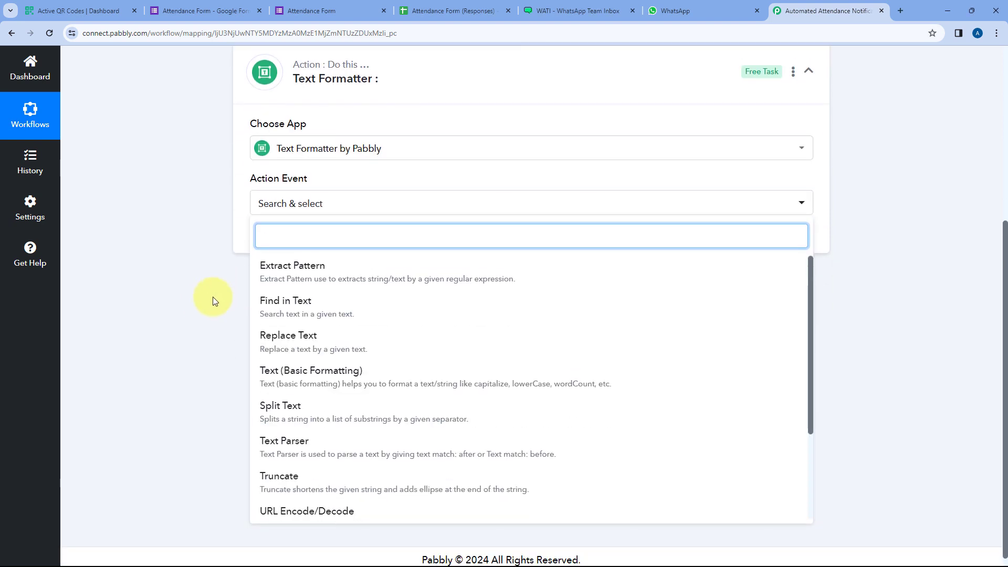
{"action": "scroll", "coordinate": [286, 284], "scroll_direction": "down", "scroll_amount": 3}
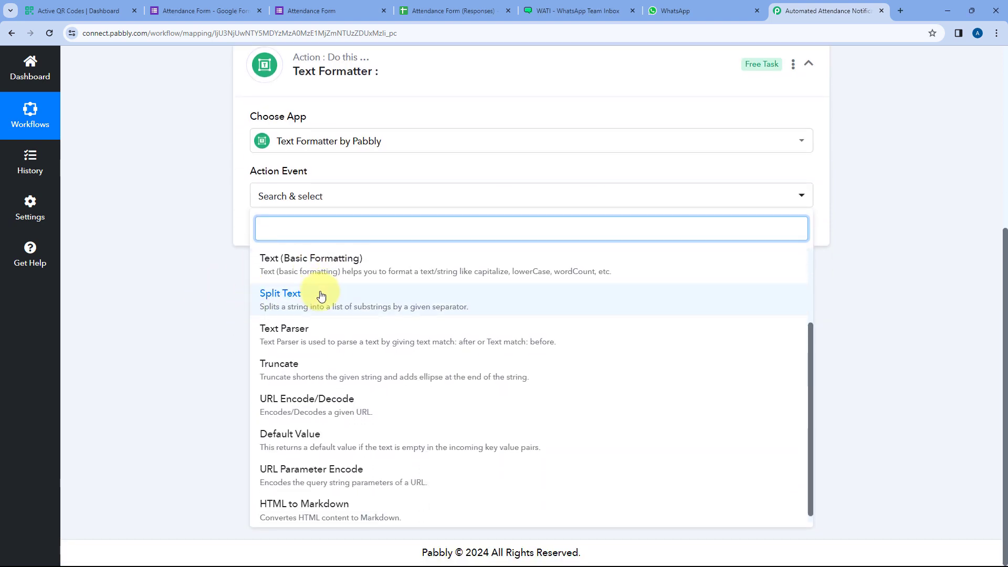
{"action": "left_click", "coordinate": [327, 292]}
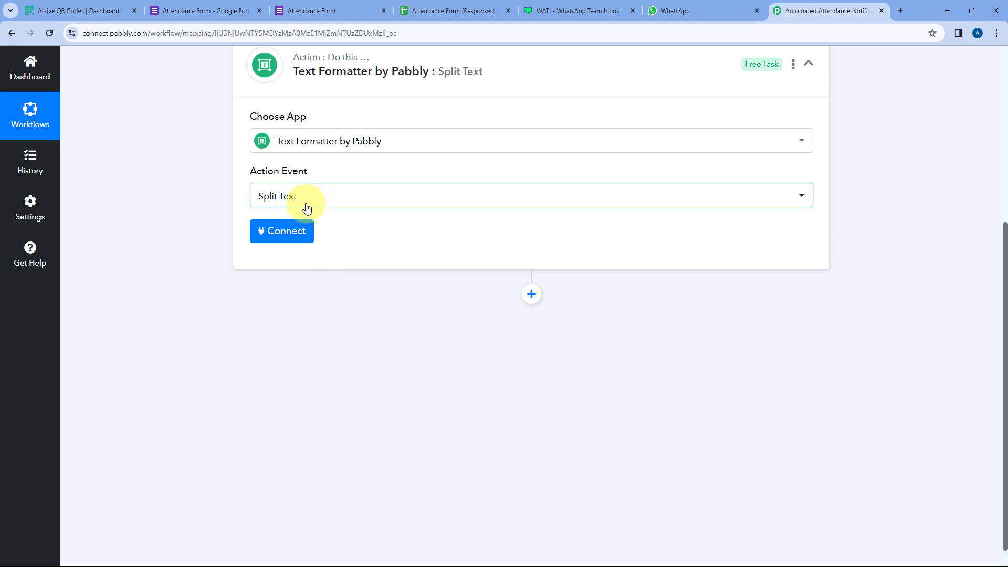
{"action": "left_click", "coordinate": [292, 230]}
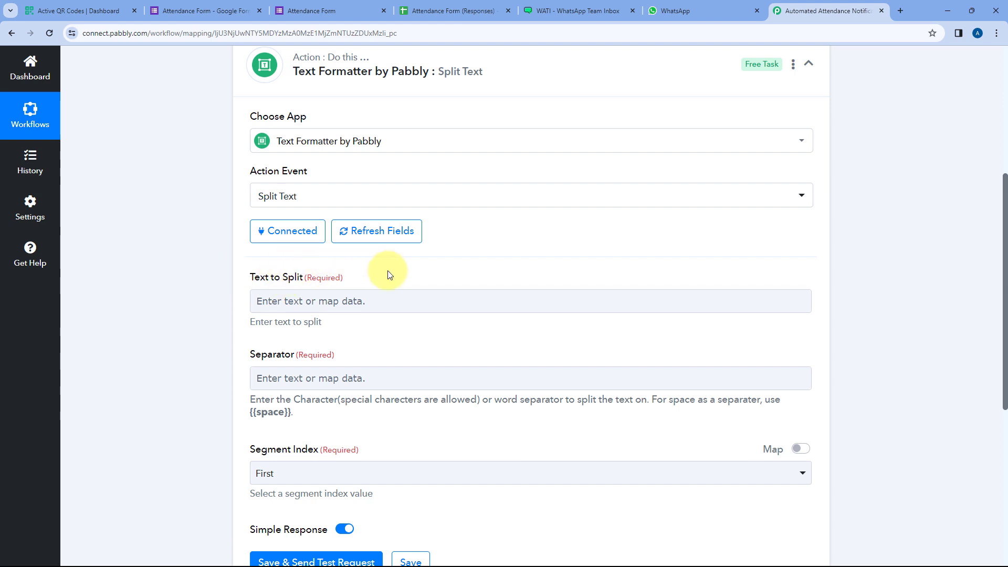
Step: Re-examine the Timestamp value in the captured Google Forms response and return to the Split Text action's fields
{"action": "left_click", "coordinate": [281, 309]}
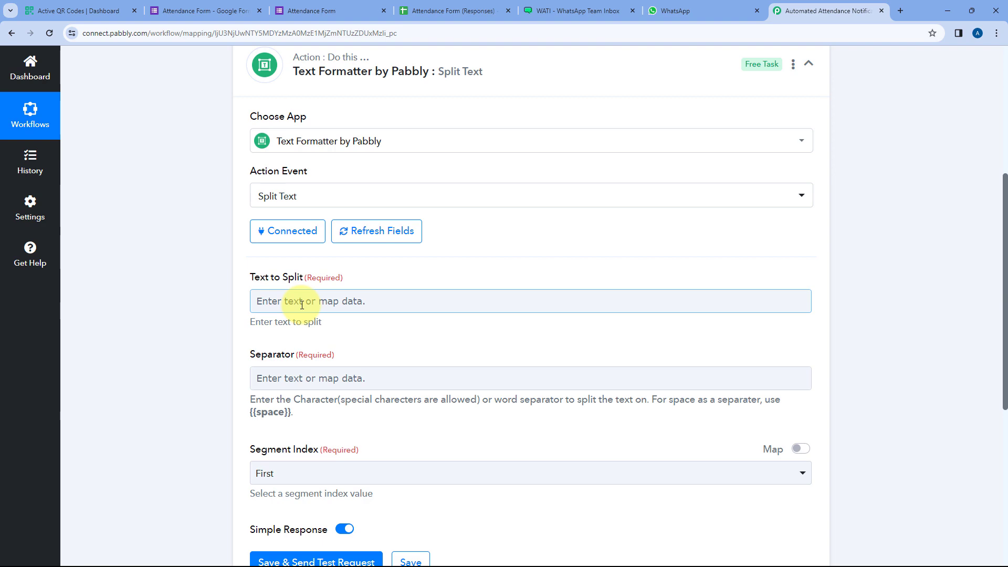
{"action": "scroll", "coordinate": [472, 184], "scroll_direction": "up", "scroll_amount": 5}
{"action": "left_click", "coordinate": [475, 182]}
{"action": "scroll", "coordinate": [469, 289], "scroll_direction": "down", "scroll_amount": 9}
{"action": "left_click", "coordinate": [253, 181]}
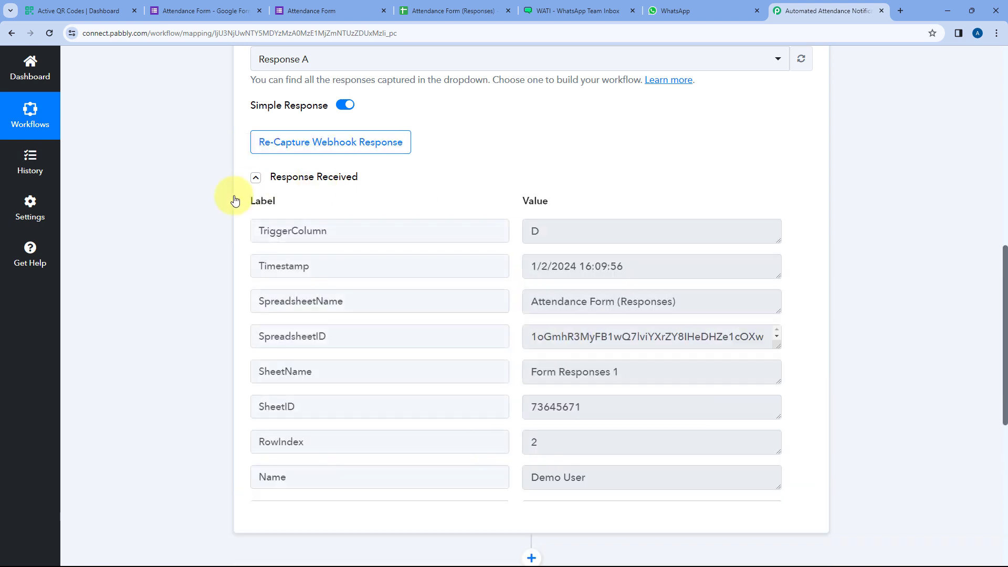
{"action": "scroll", "coordinate": [225, 225], "scroll_direction": "down", "scroll_amount": 1}
{"action": "left_click_drag", "start_coordinate": [534, 218], "coordinate": [649, 218]}
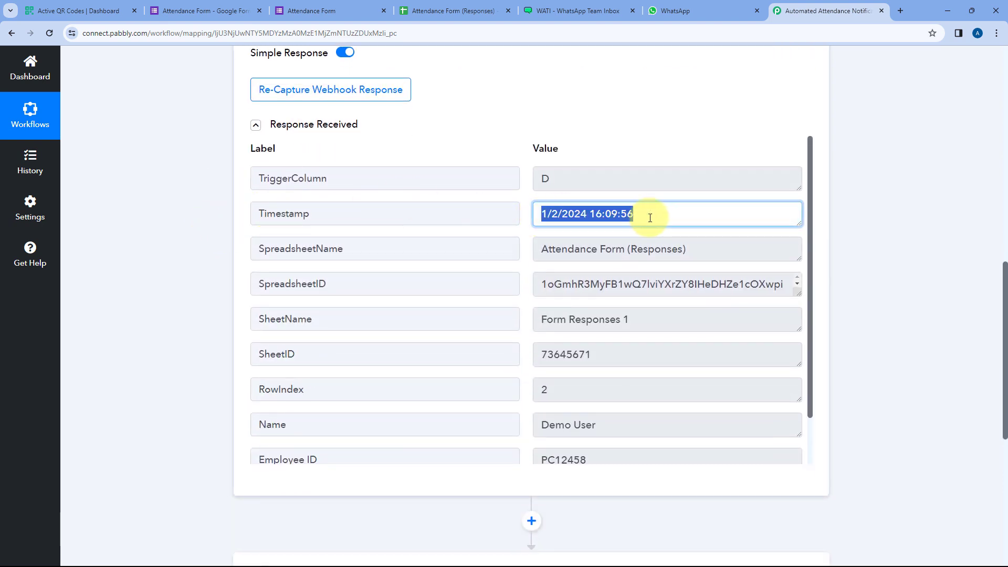
{"action": "left_click", "coordinate": [650, 217]}
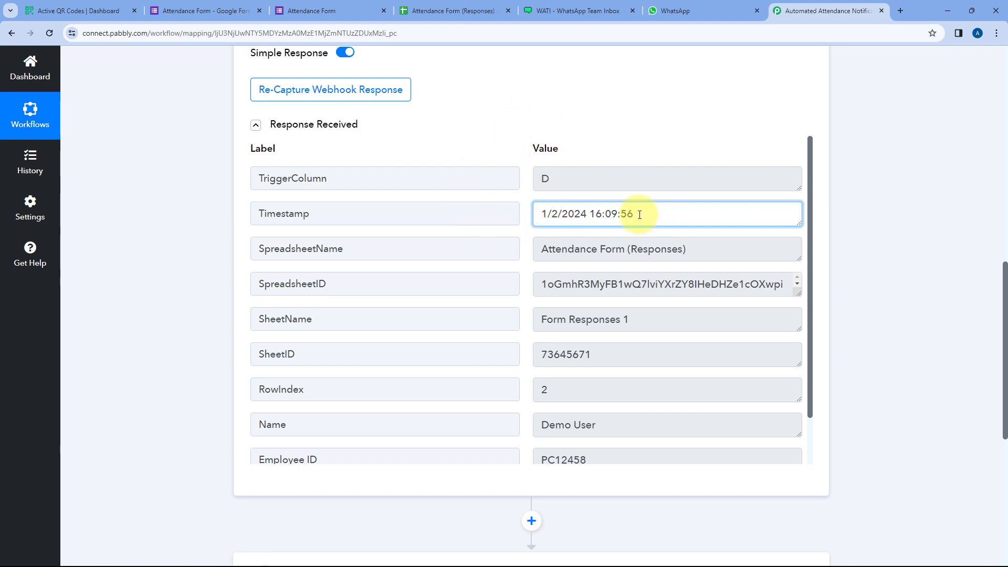
{"action": "left_click_drag", "start_coordinate": [650, 215], "coordinate": [533, 213]}
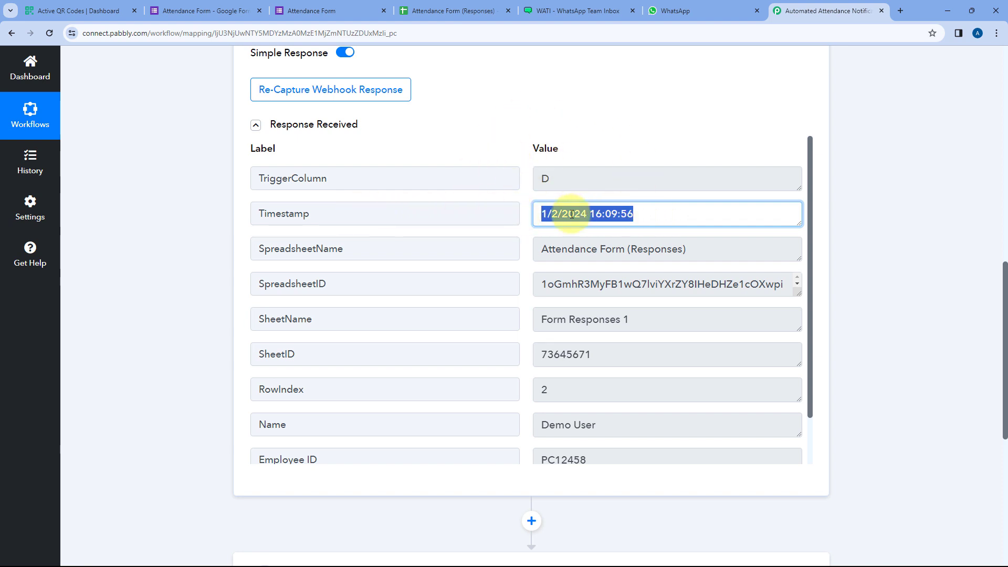
{"action": "left_click", "coordinate": [535, 215]}
{"action": "scroll", "coordinate": [189, 260], "scroll_direction": "down", "scroll_amount": 7}
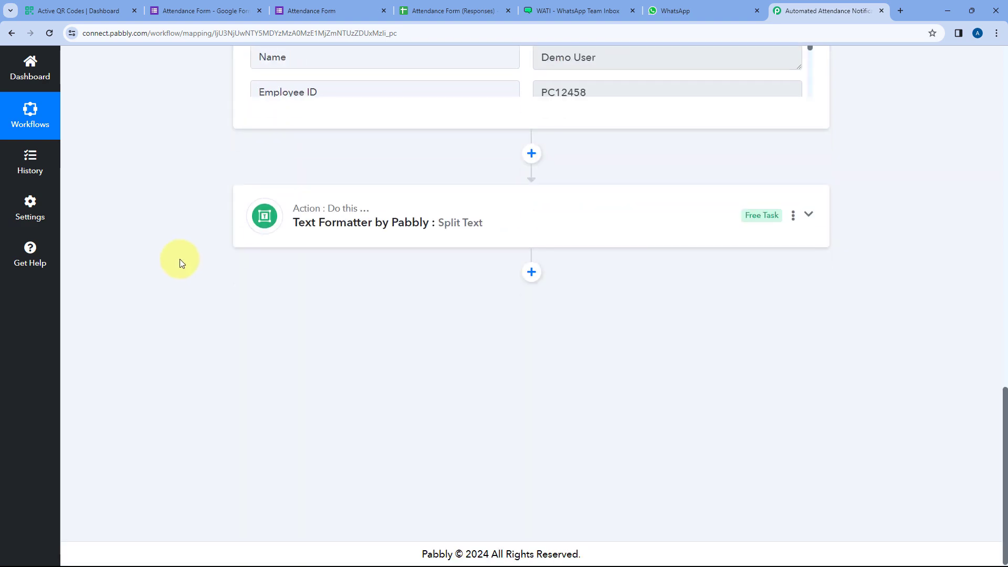
{"action": "left_click", "coordinate": [387, 199]}
{"action": "scroll", "coordinate": [169, 222], "scroll_direction": "down", "scroll_amount": 4}
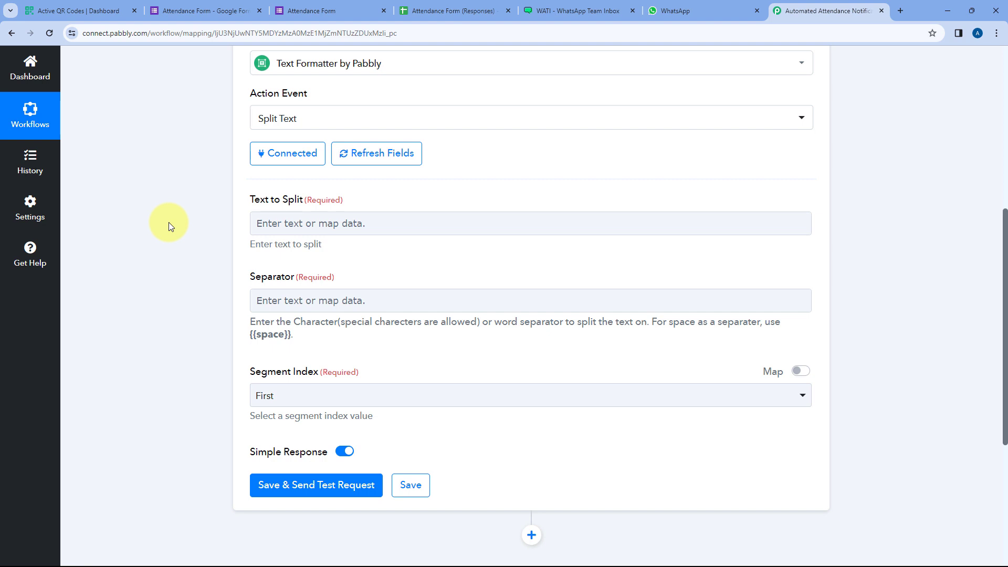
Step: Map the Timestamp from the Google Forms response as the Text to Split
{"action": "left_click", "coordinate": [298, 221]}
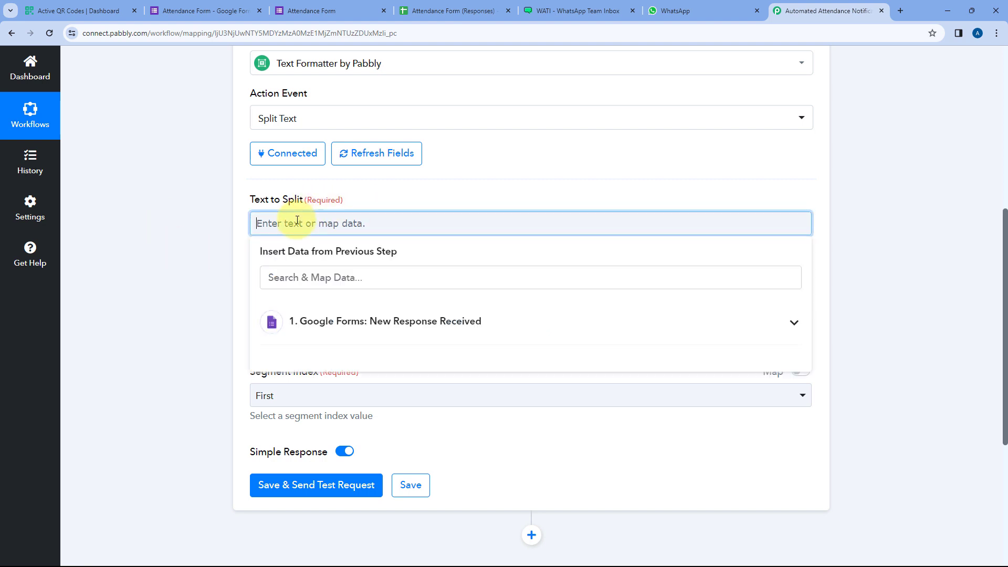
{"action": "left_click", "coordinate": [443, 319]}
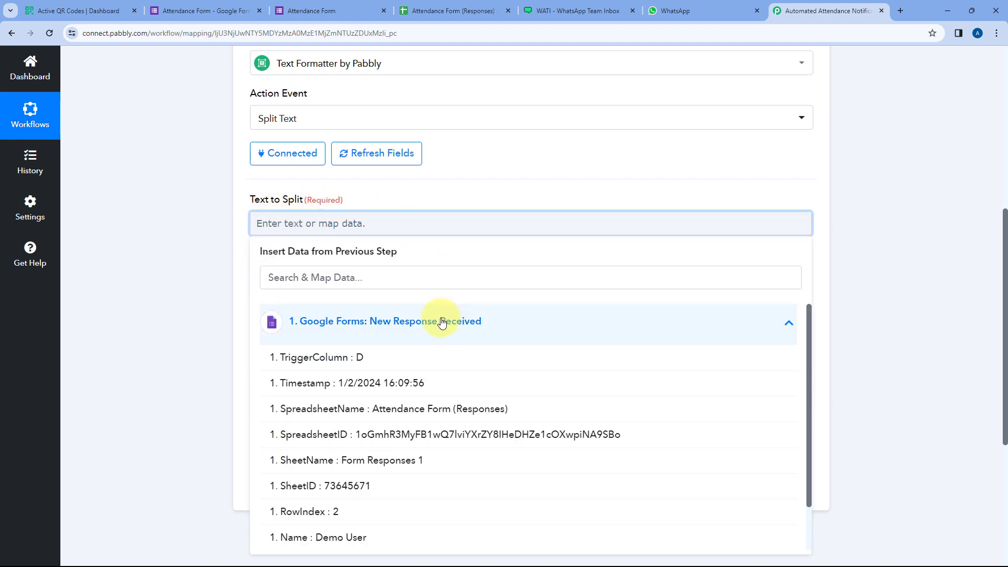
{"action": "scroll", "coordinate": [214, 286], "scroll_direction": "down", "scroll_amount": 2}
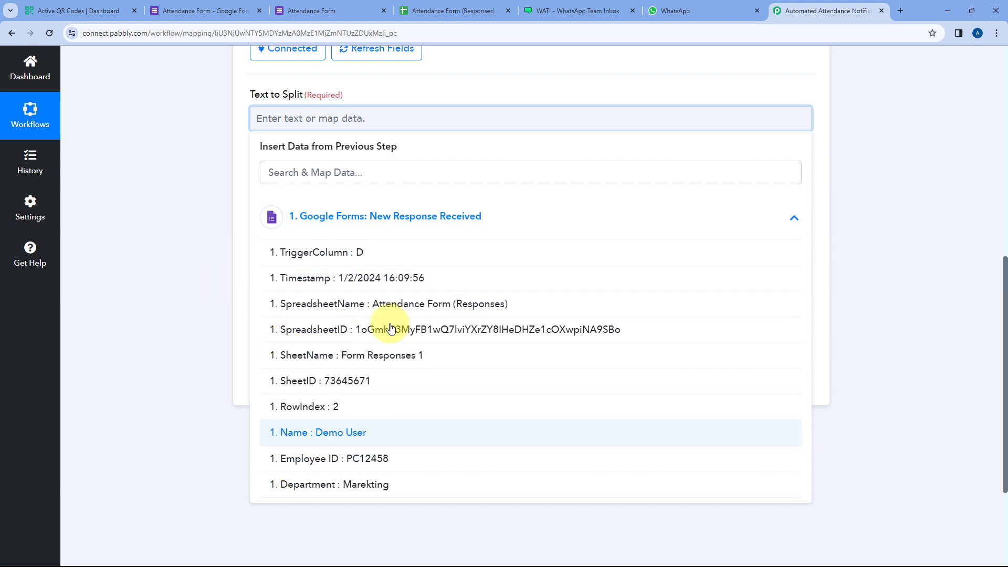
{"action": "left_click", "coordinate": [307, 284]}
{"action": "left_click", "coordinate": [176, 163]}
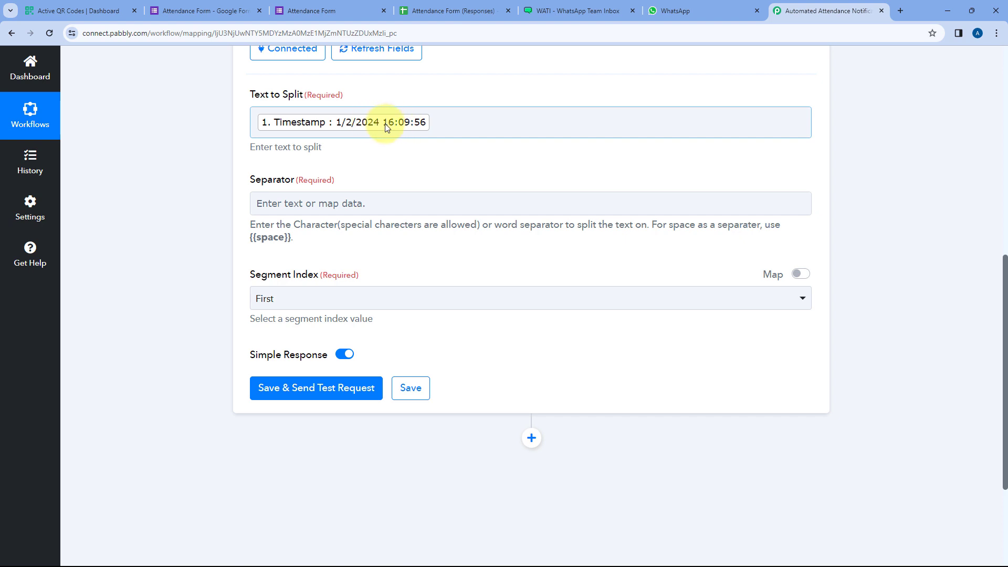
Step: Copy {{space}} from the Separator help text and enter it as the Split Text separator
{"action": "left_click_drag", "start_coordinate": [250, 238], "coordinate": [283, 241]}
{"action": "right_click", "coordinate": [272, 240]}
{"action": "left_click", "coordinate": [286, 252]}
{"action": "left_click", "coordinate": [293, 203]}
{"action": "right_click", "coordinate": [289, 204]}
{"action": "left_click", "coordinate": [311, 304]}
{"action": "left_click", "coordinate": [237, 204]}
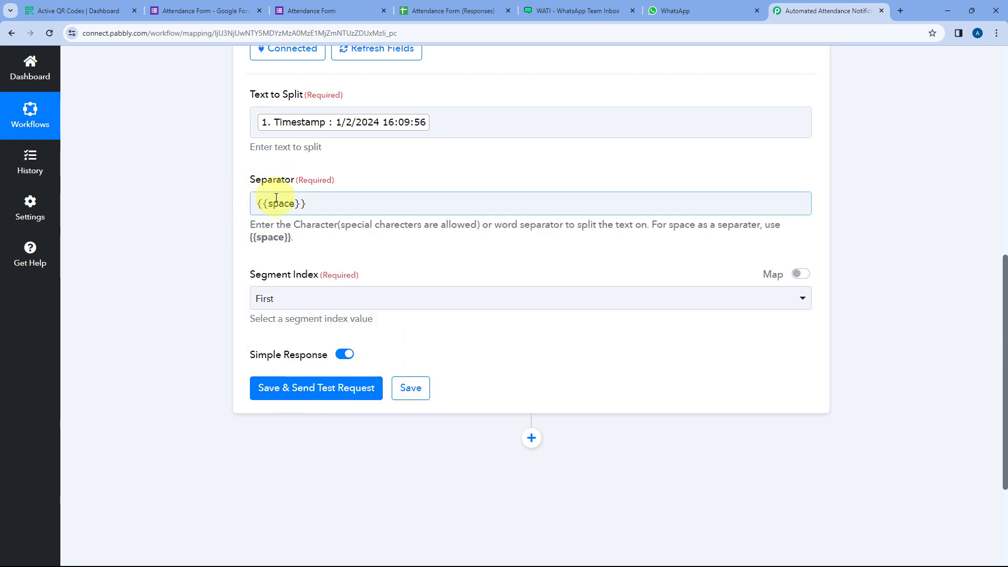
{"action": "left_click", "coordinate": [252, 265]}
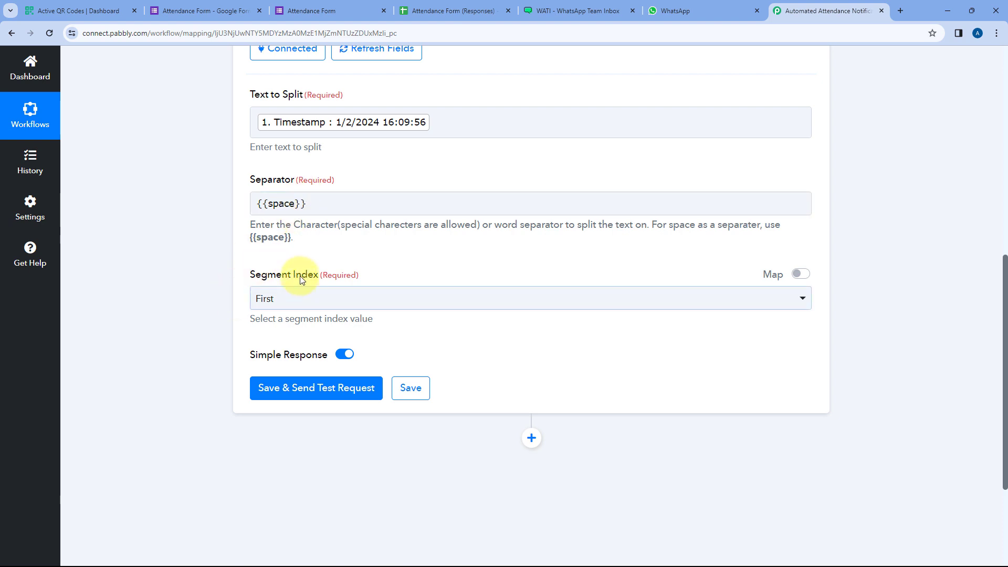
Step: Set the Segment Index to Second, then save the Split Text action and send a test request
{"action": "left_click", "coordinate": [366, 294]}
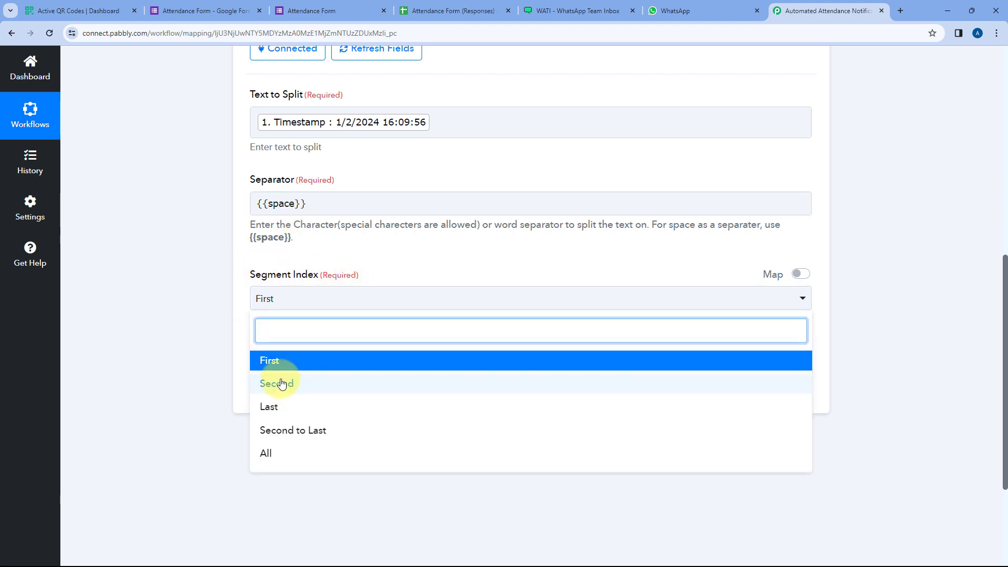
{"action": "left_click", "coordinate": [288, 383]}
{"action": "left_click", "coordinate": [315, 313]}
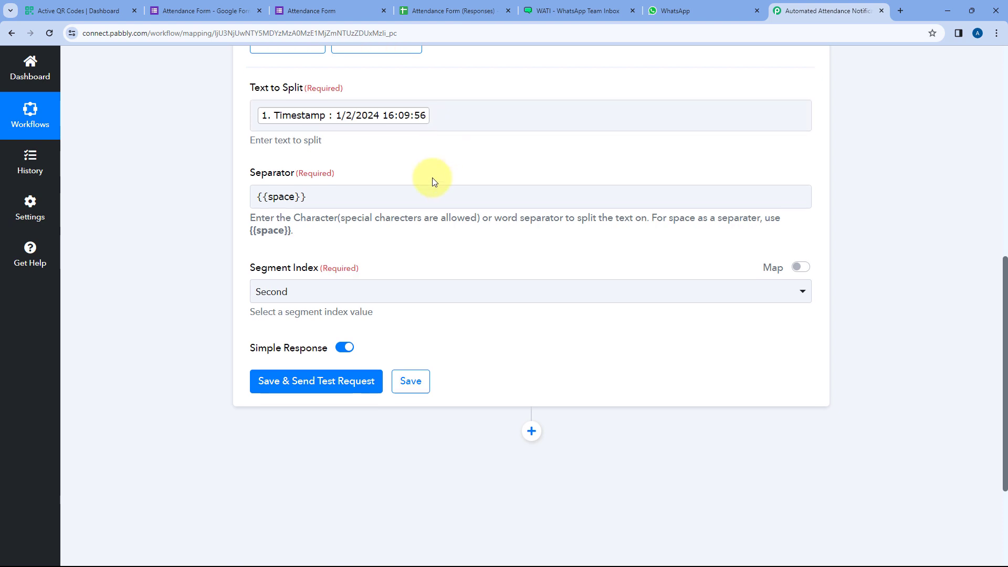
{"action": "scroll", "coordinate": [399, 168], "scroll_direction": "down", "scroll_amount": 2}
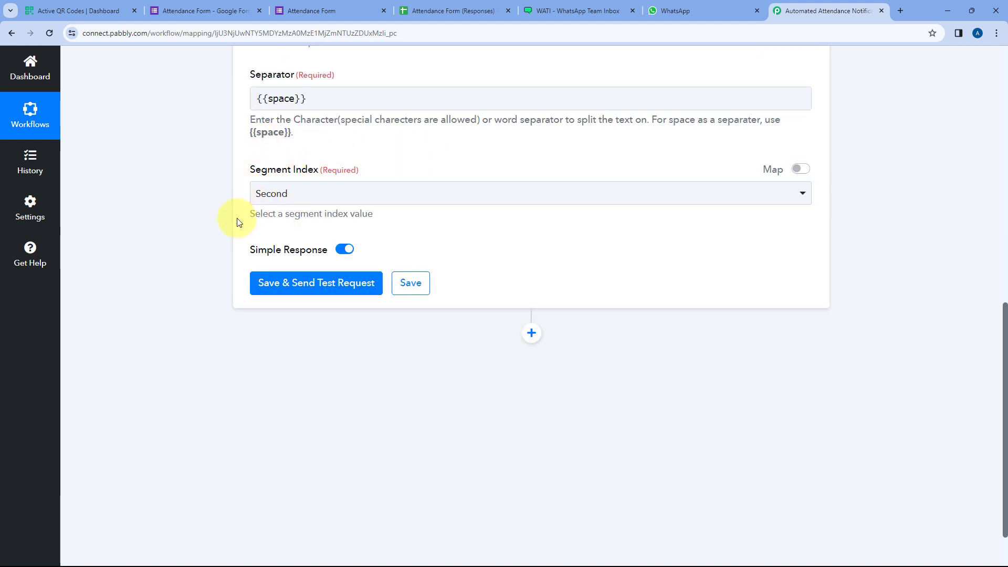
{"action": "left_click", "coordinate": [322, 284]}
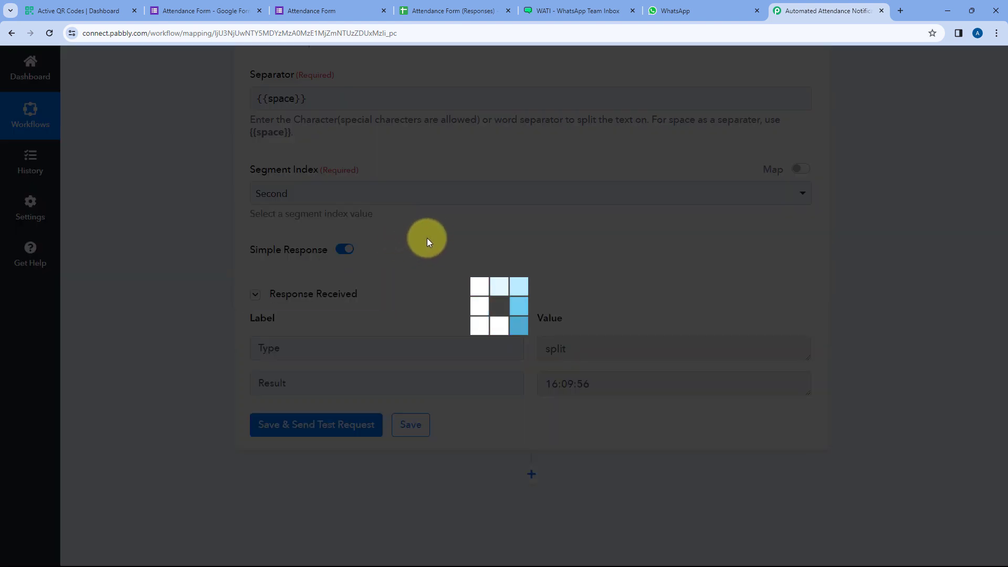
Step: Review the Split Text settings and examine the time returned in the test response's Result value
{"action": "scroll", "coordinate": [428, 266], "scroll_direction": "up", "scroll_amount": 3}
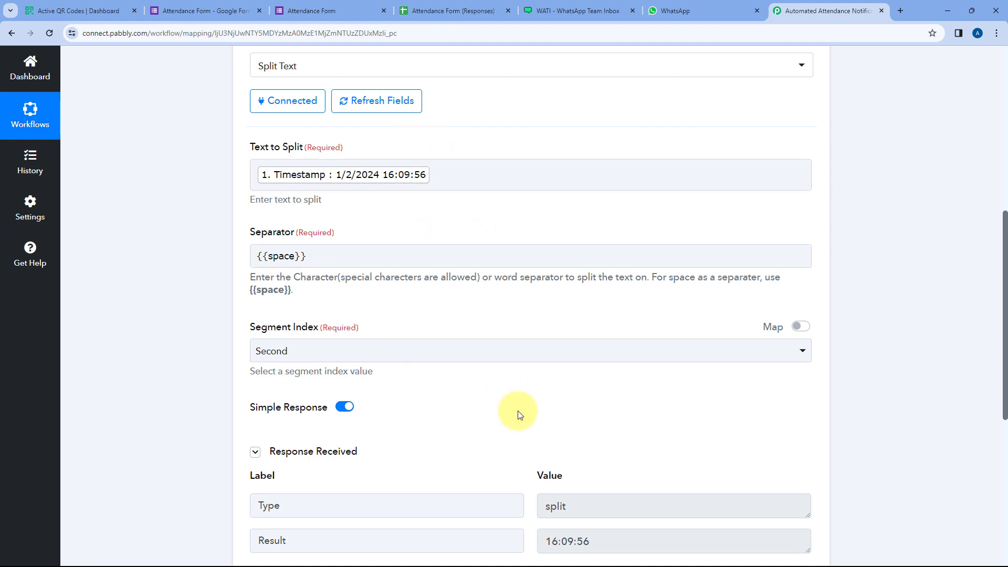
{"action": "scroll", "coordinate": [473, 315], "scroll_direction": "down", "scroll_amount": 2}
{"action": "scroll", "coordinate": [479, 333], "scroll_direction": "down", "scroll_amount": 3}
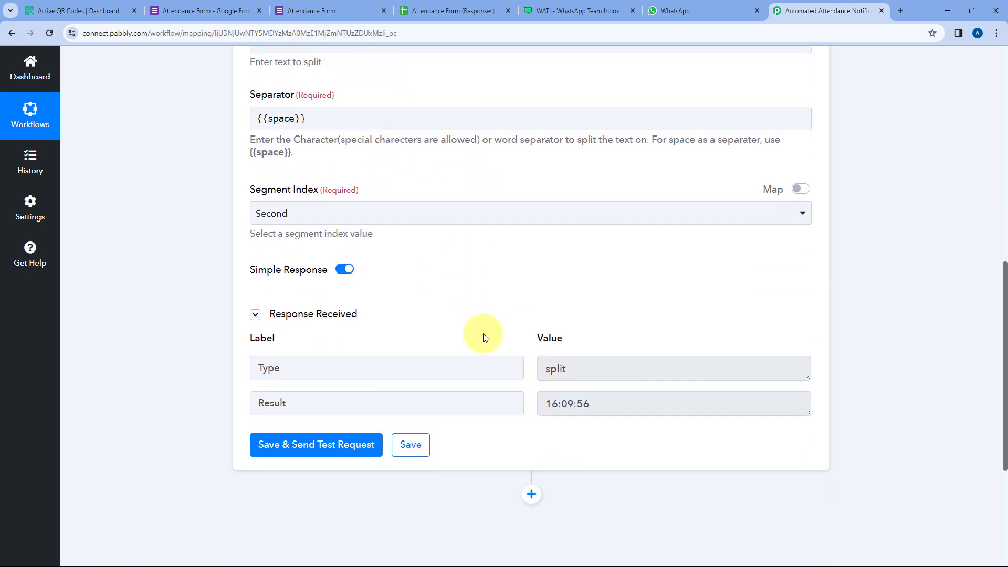
{"action": "left_click_drag", "start_coordinate": [608, 282], "coordinate": [540, 284]}
{"action": "left_click", "coordinate": [529, 276]}
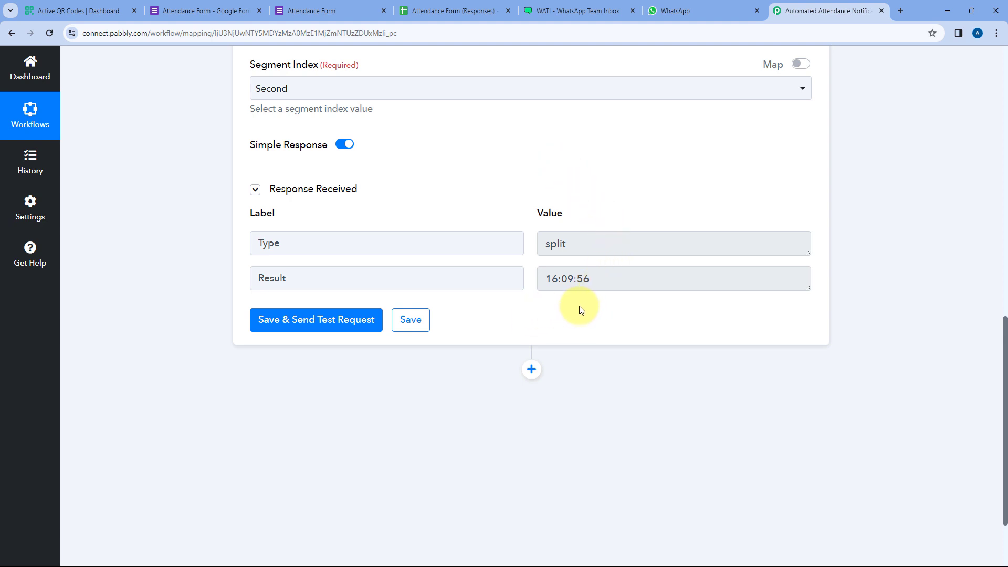
{"action": "left_click_drag", "start_coordinate": [544, 279], "coordinate": [596, 281]}
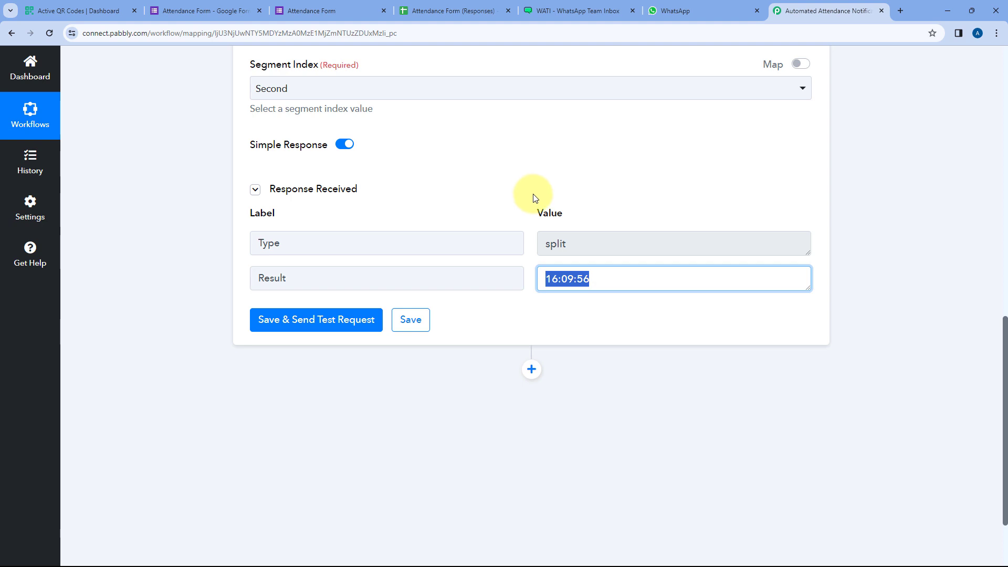
Step: Look at the WhatsApp Web page and return to the Pabbly Connect workflow
{"action": "left_click", "coordinate": [669, 10]}
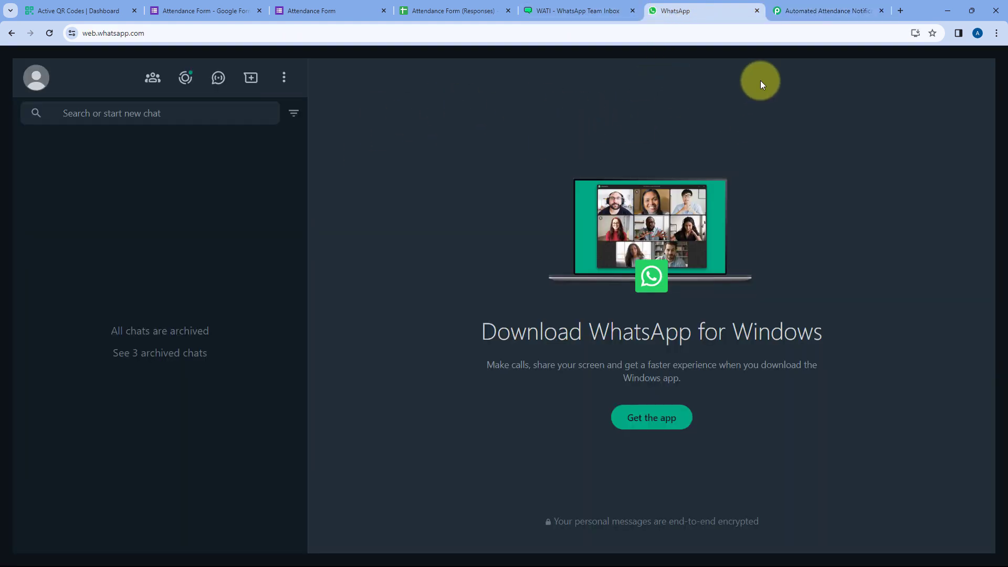
{"action": "left_click", "coordinate": [812, 7]}
{"action": "left_click", "coordinate": [568, 168]}
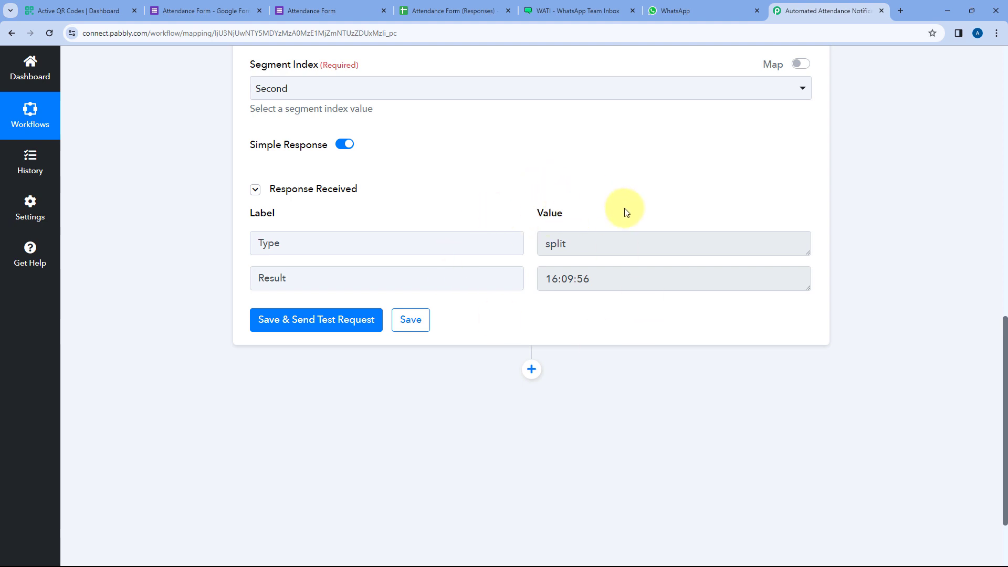
Step: Add a Filter by Pabbly action after the Split Text step with the Filter Values event and connect it
{"action": "scroll", "coordinate": [625, 212], "scroll_direction": "down", "scroll_amount": 2}
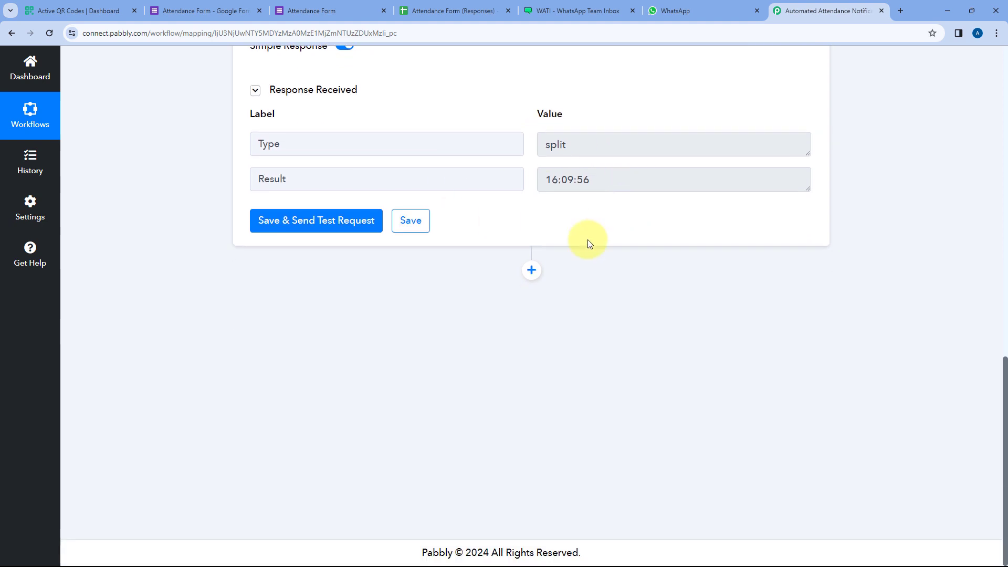
{"action": "left_click", "coordinate": [531, 271]}
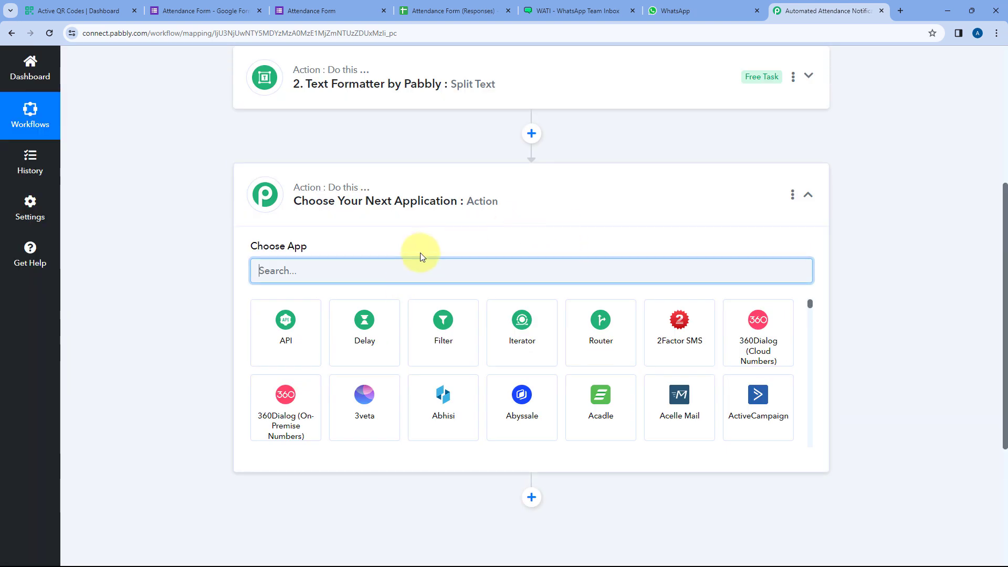
{"action": "left_click", "coordinate": [444, 335]}
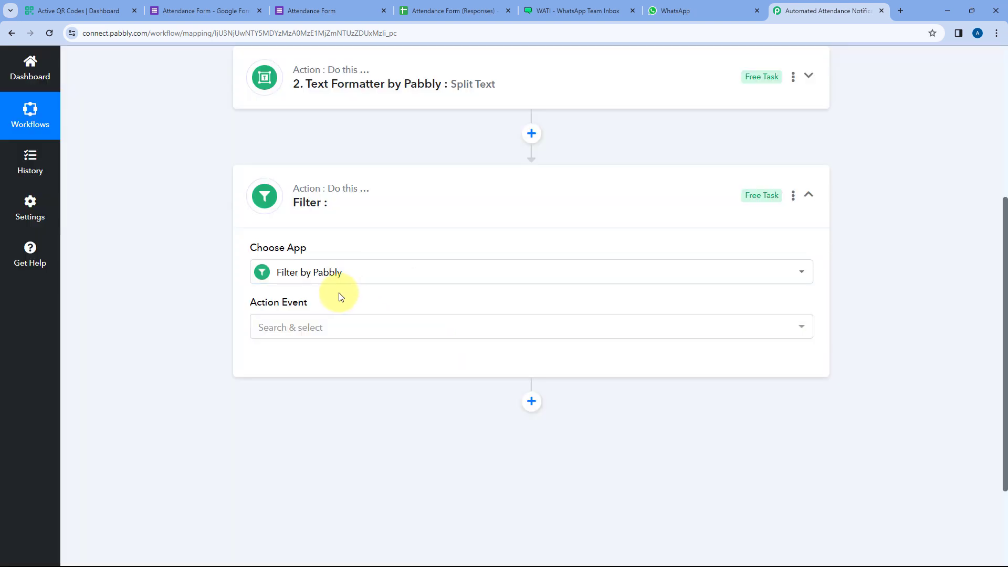
{"action": "left_click", "coordinate": [339, 329]}
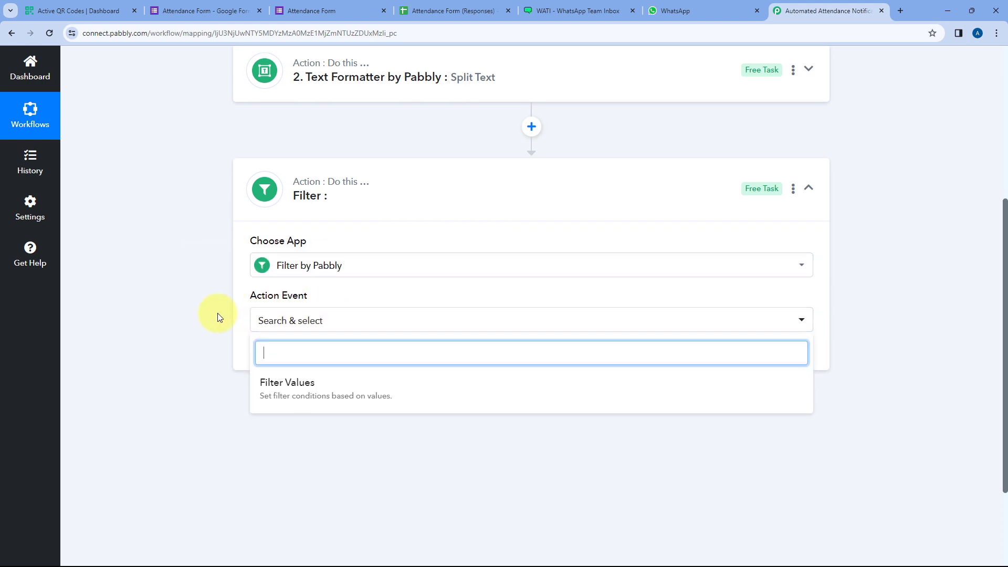
{"action": "scroll", "coordinate": [315, 304], "scroll_direction": "down", "scroll_amount": 2}
{"action": "left_click", "coordinate": [324, 292]}
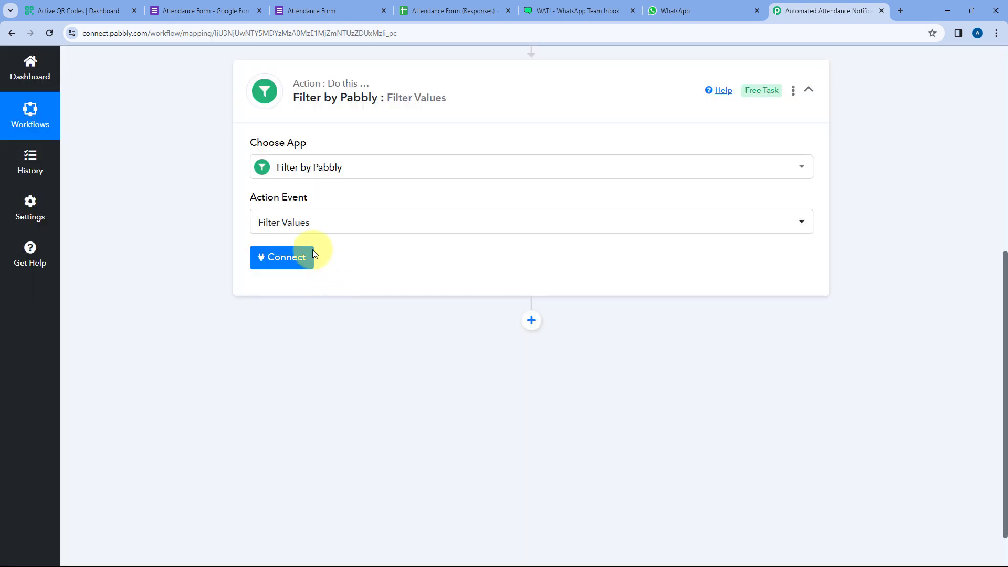
{"action": "left_click", "coordinate": [312, 254]}
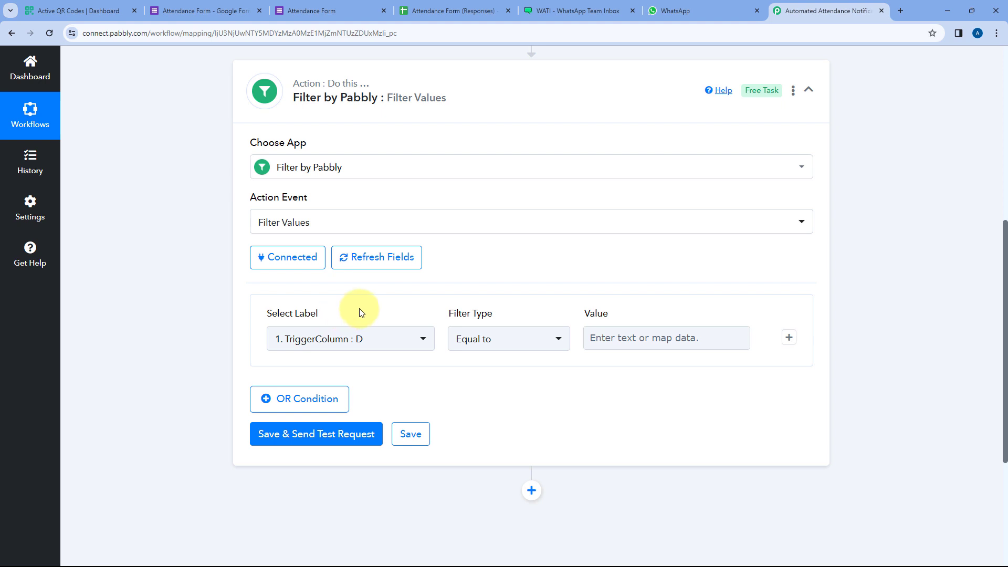
Step: Set the filter condition's label to the Result value from the Text Formatter Split Text step
{"action": "left_click", "coordinate": [411, 339]}
{"action": "scroll", "coordinate": [203, 298], "scroll_direction": "down", "scroll_amount": 2}
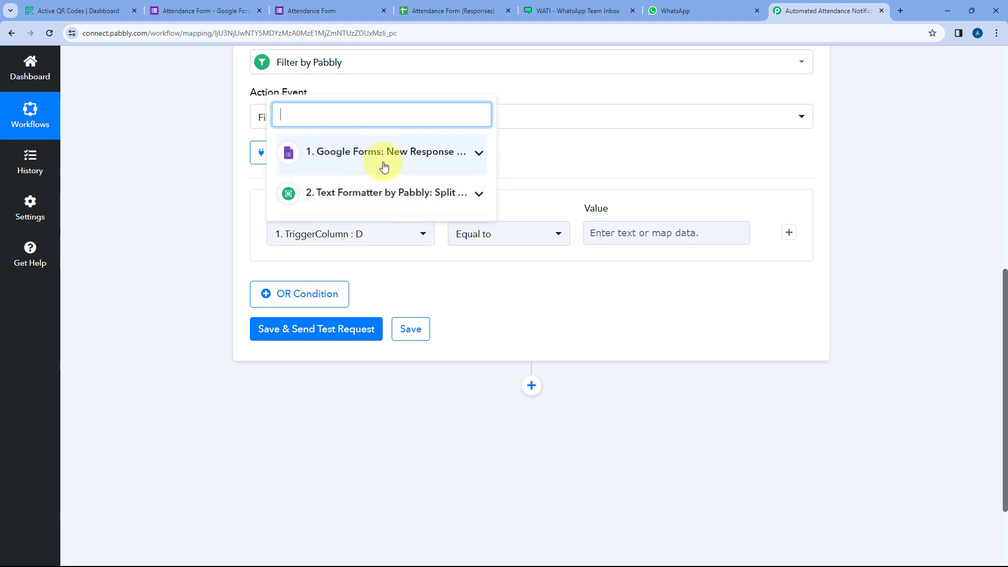
{"action": "left_click", "coordinate": [475, 194]}
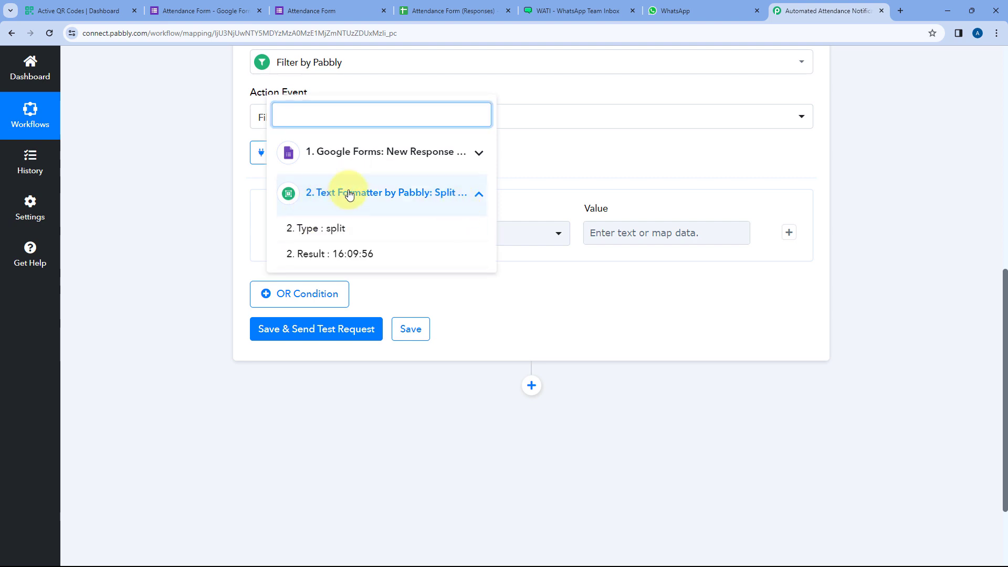
{"action": "left_click", "coordinate": [324, 256]}
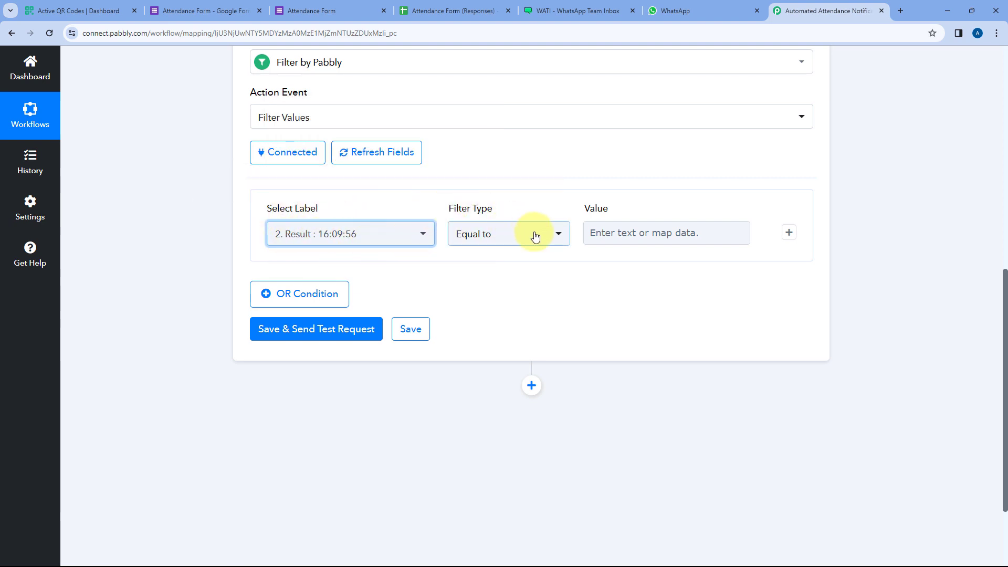
Step: Set the condition's filter type to Greater than and its value to 10:15:00
{"action": "left_click", "coordinate": [496, 237]}
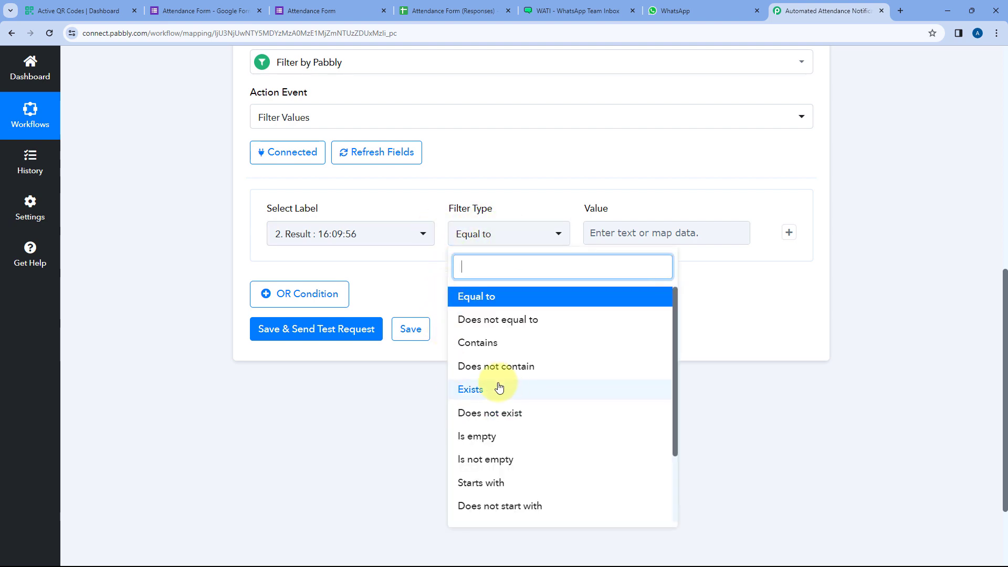
{"action": "scroll", "coordinate": [503, 378], "scroll_direction": "down", "scroll_amount": 2}
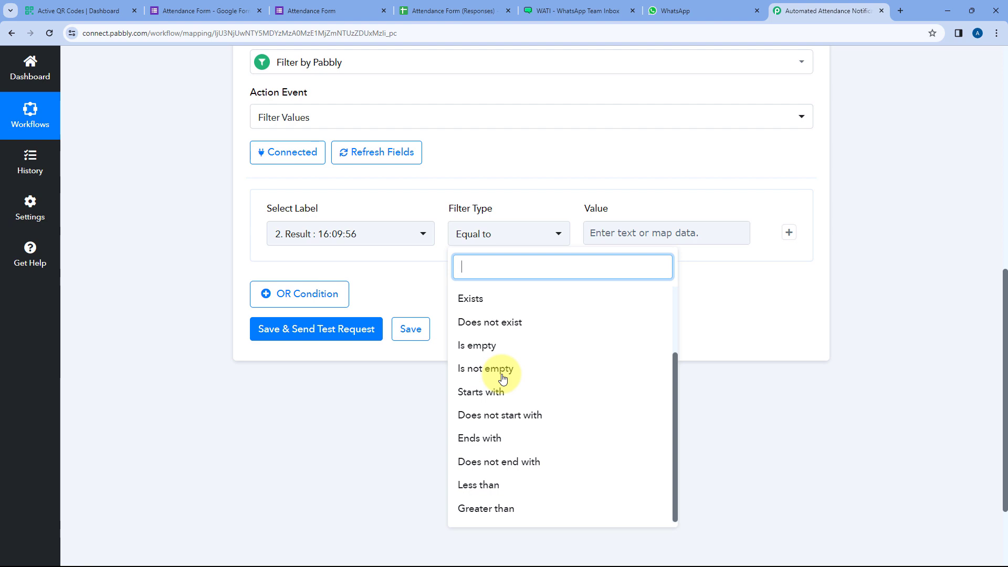
{"action": "left_click", "coordinate": [484, 509]}
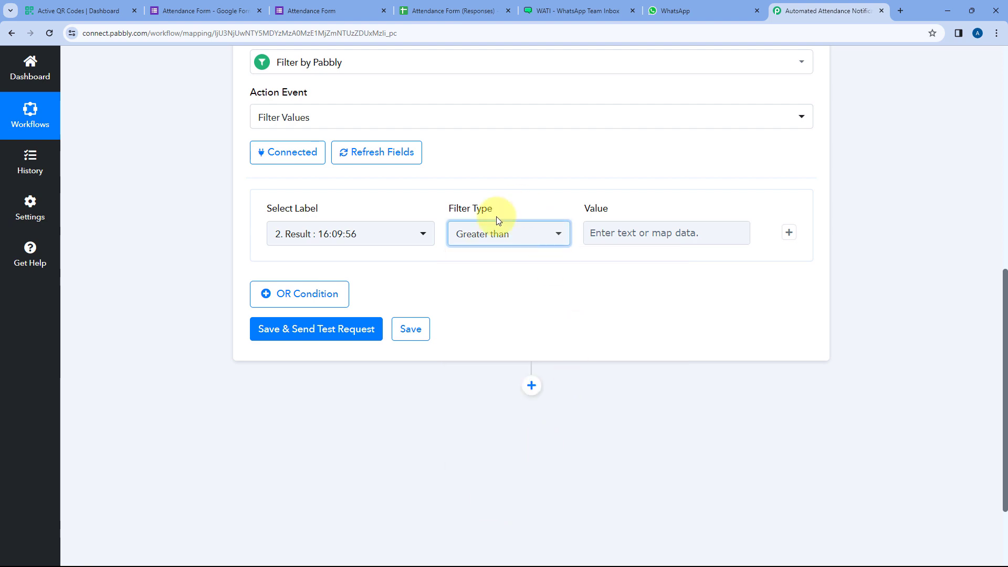
{"action": "left_click", "coordinate": [596, 231]}
{"action": "type", "text": "10:15:00"}
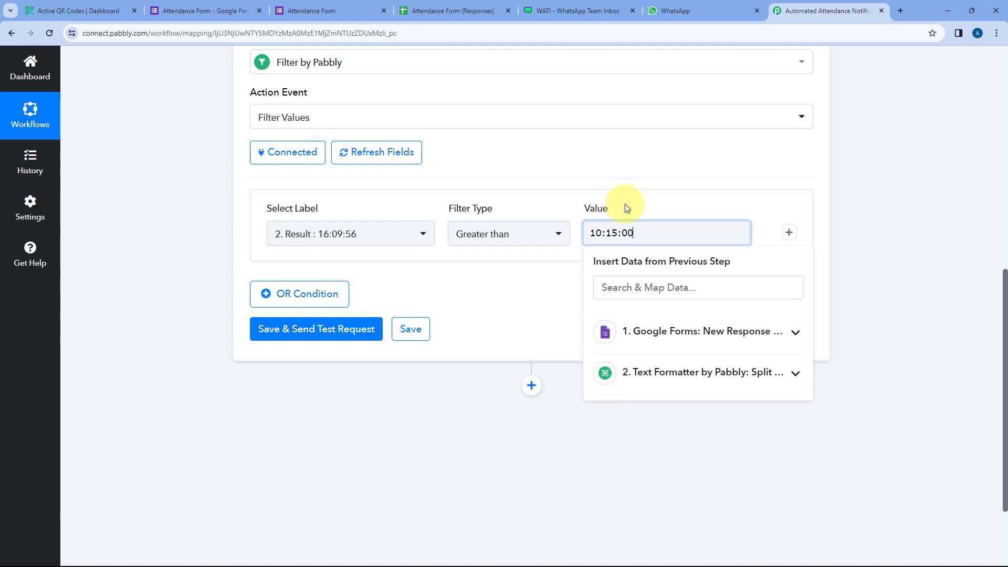
{"action": "left_click", "coordinate": [549, 190]}
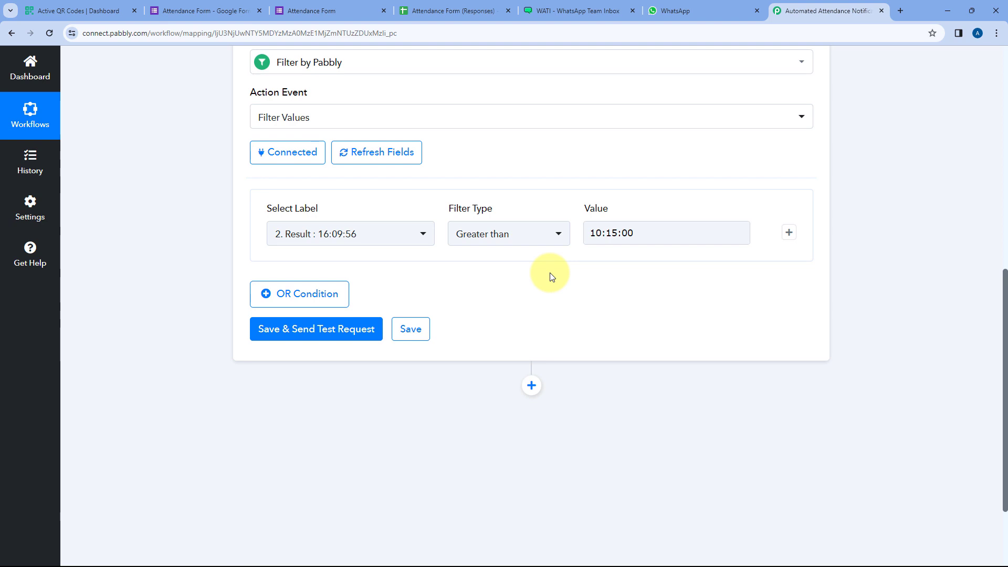
Step: Save the filter and send a test request, check the response, and collapse the filter step
{"action": "left_click", "coordinate": [326, 331]}
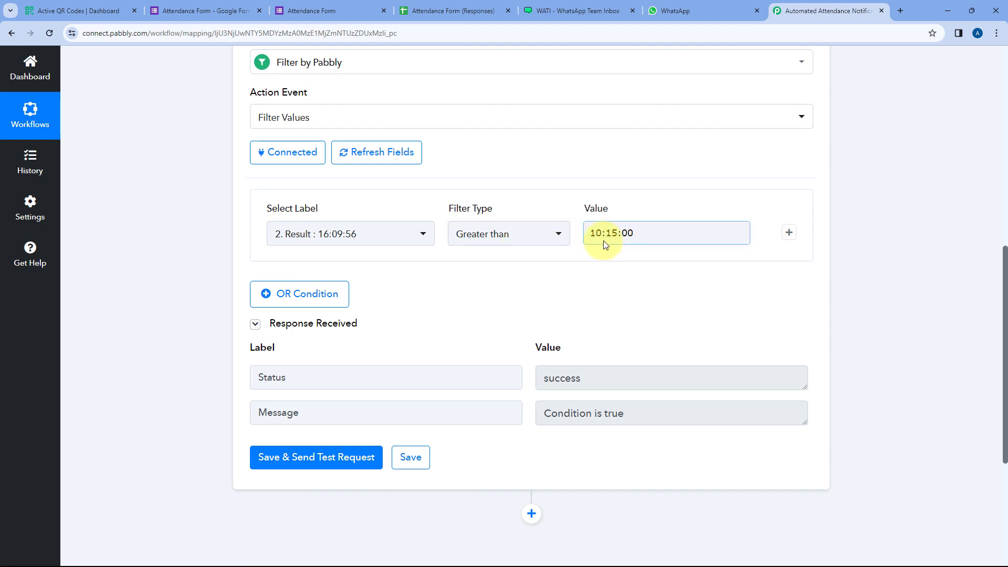
{"action": "left_click_drag", "start_coordinate": [634, 413], "coordinate": [499, 365]}
{"action": "left_click", "coordinate": [506, 341]}
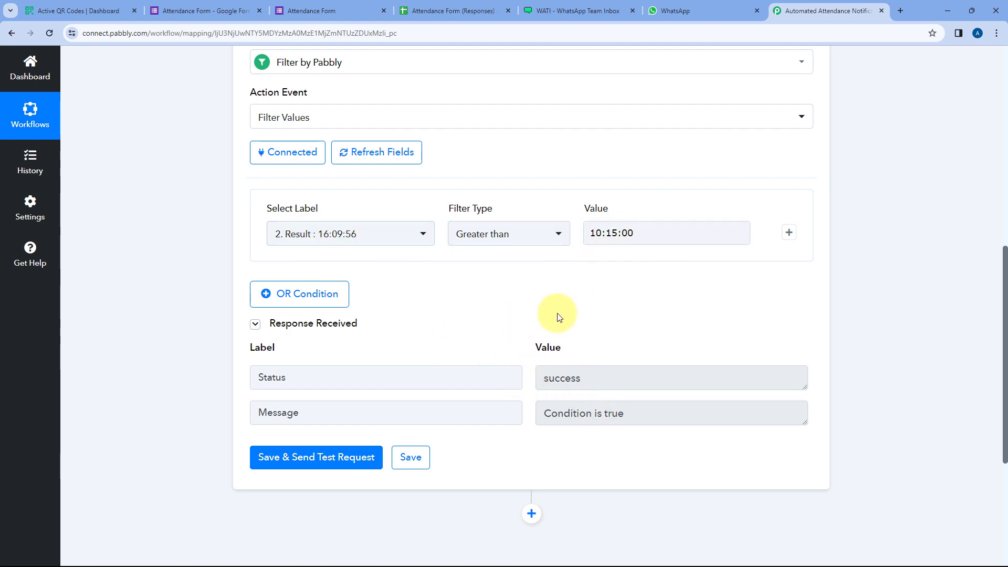
{"action": "scroll", "coordinate": [514, 301], "scroll_direction": "up", "scroll_amount": 2}
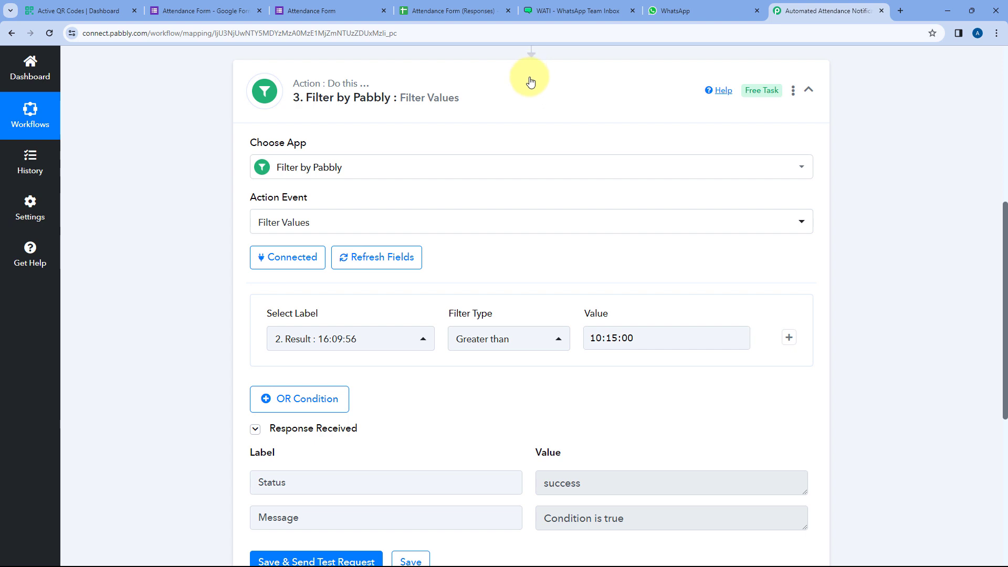
{"action": "left_click", "coordinate": [531, 82]}
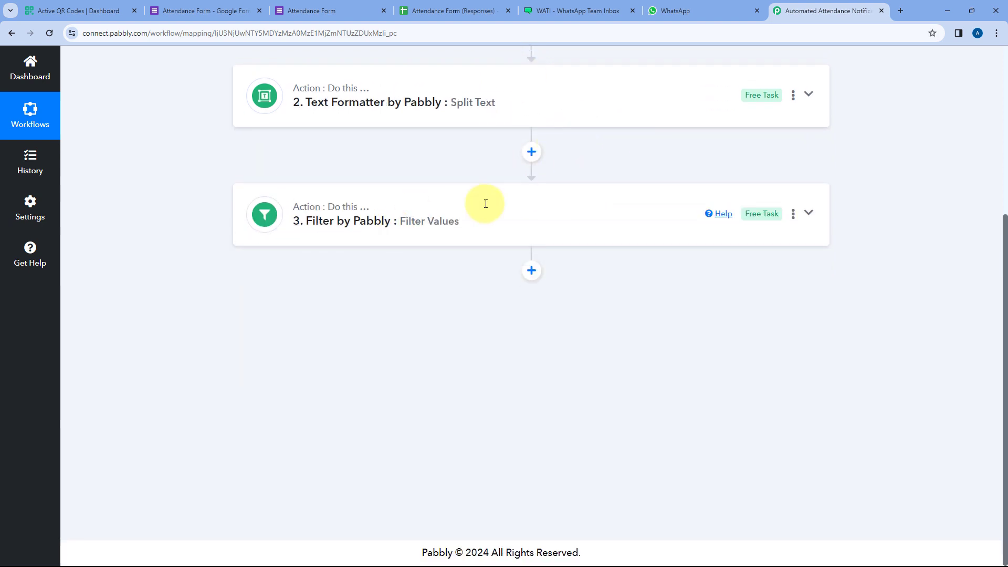
Step: Add a WATI action after the filter with the Send Template Message event
{"action": "left_click", "coordinate": [532, 271]}
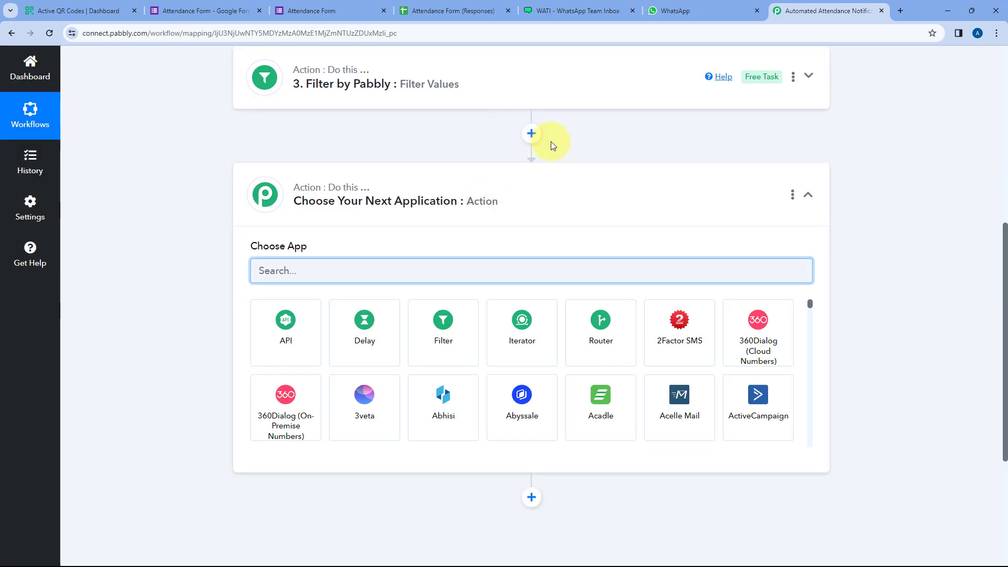
{"action": "scroll", "coordinate": [259, 223], "scroll_direction": "down", "scroll_amount": 1}
{"action": "type", "text": "WATI"}
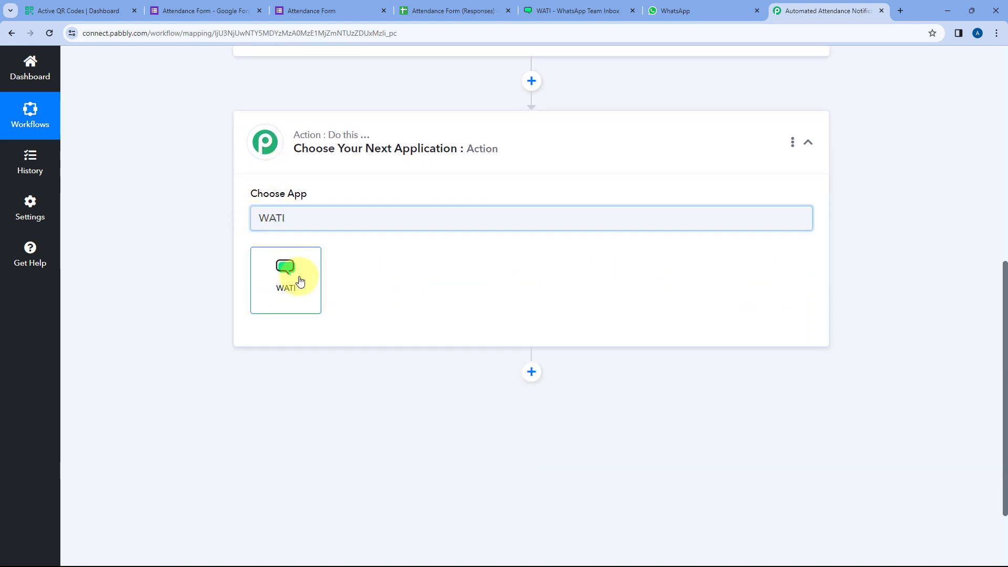
{"action": "left_click", "coordinate": [296, 278]}
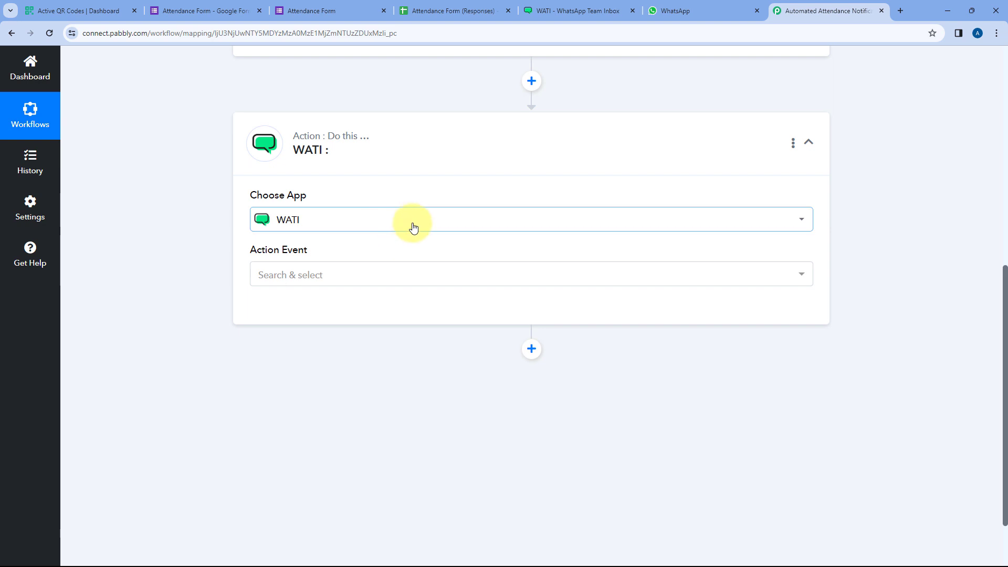
{"action": "left_click", "coordinate": [341, 277]}
{"action": "scroll", "coordinate": [321, 235], "scroll_direction": "down", "scroll_amount": 2}
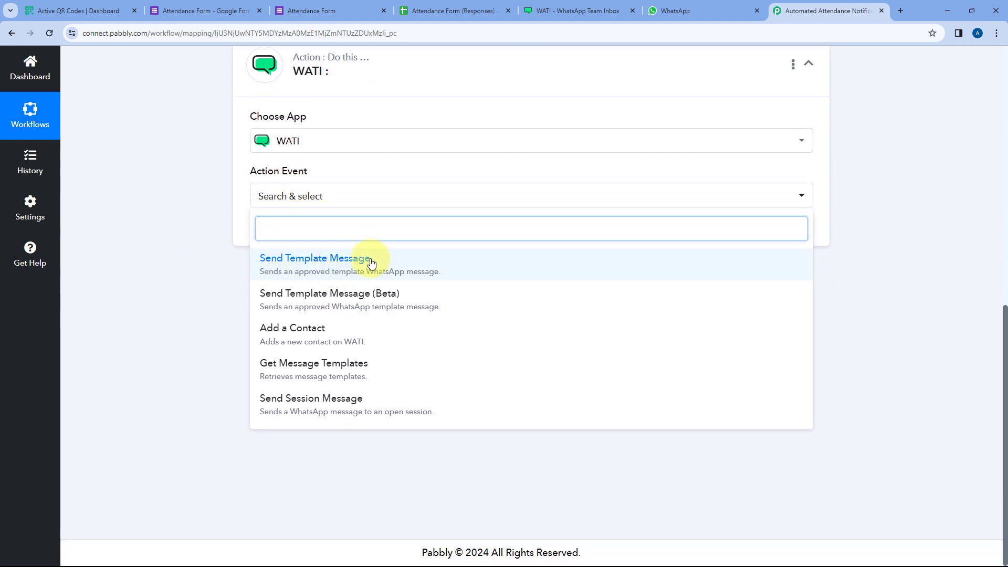
{"action": "left_click", "coordinate": [371, 261]}
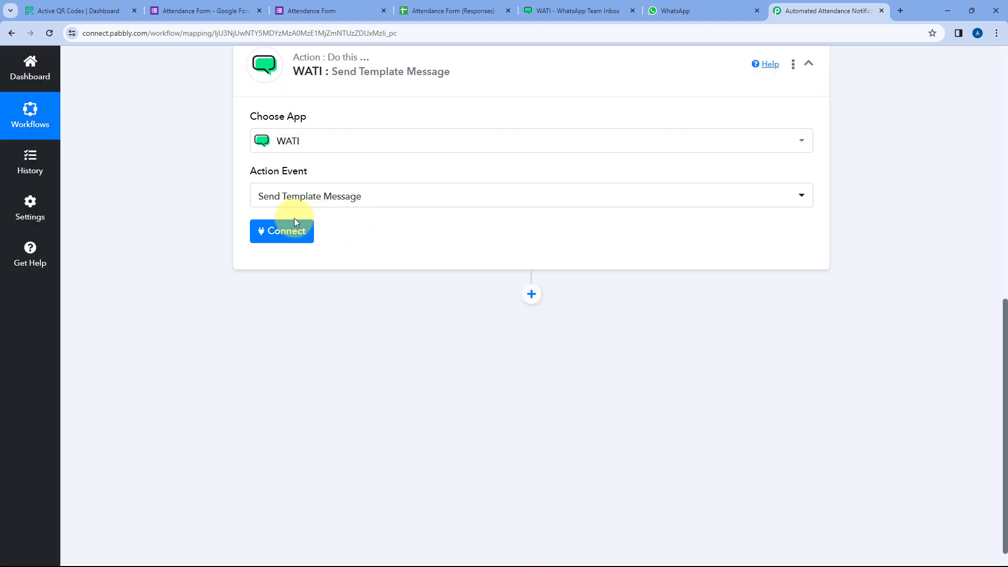
Step: Start a new WATI connection and paste the access token copied from WATI's API Docs page into its Access Token field
{"action": "left_click", "coordinate": [272, 237]}
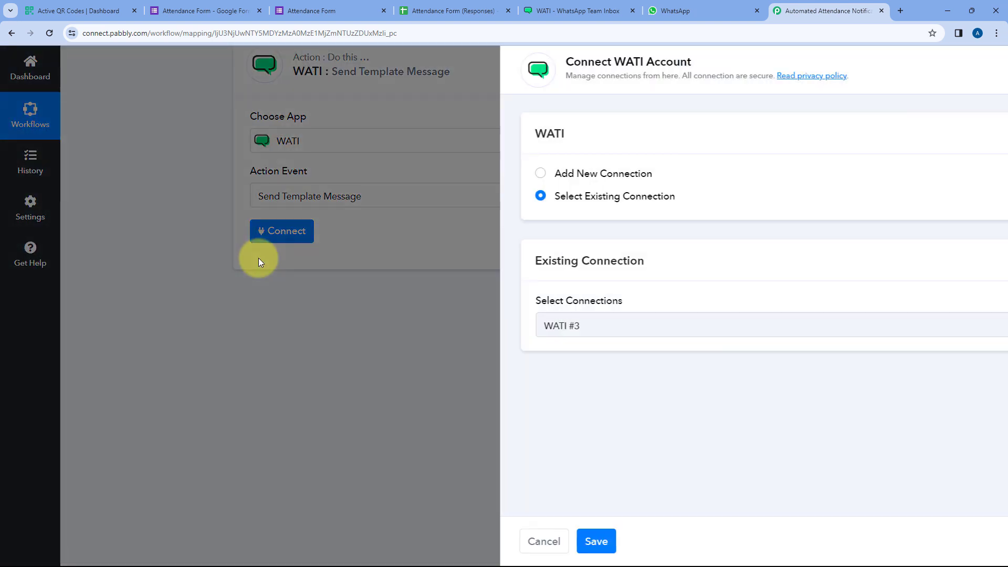
{"action": "left_click", "coordinate": [466, 173]}
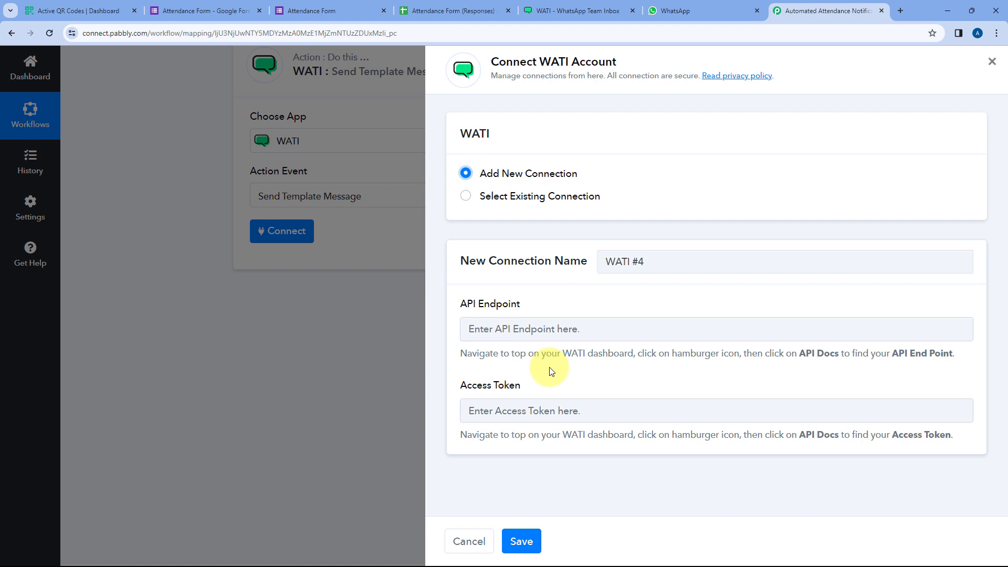
{"action": "left_click", "coordinate": [578, 7]}
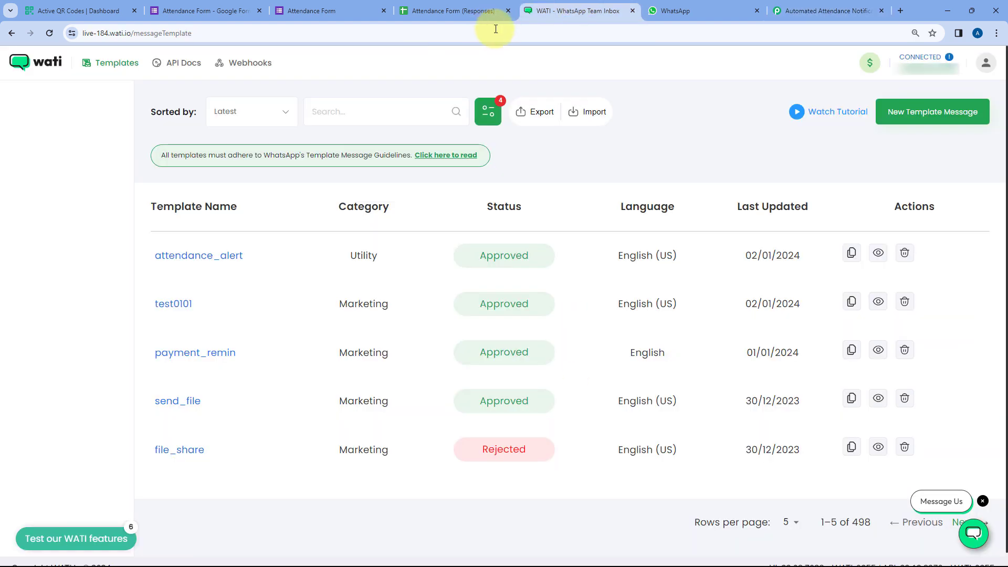
{"action": "left_click", "coordinate": [182, 67]}
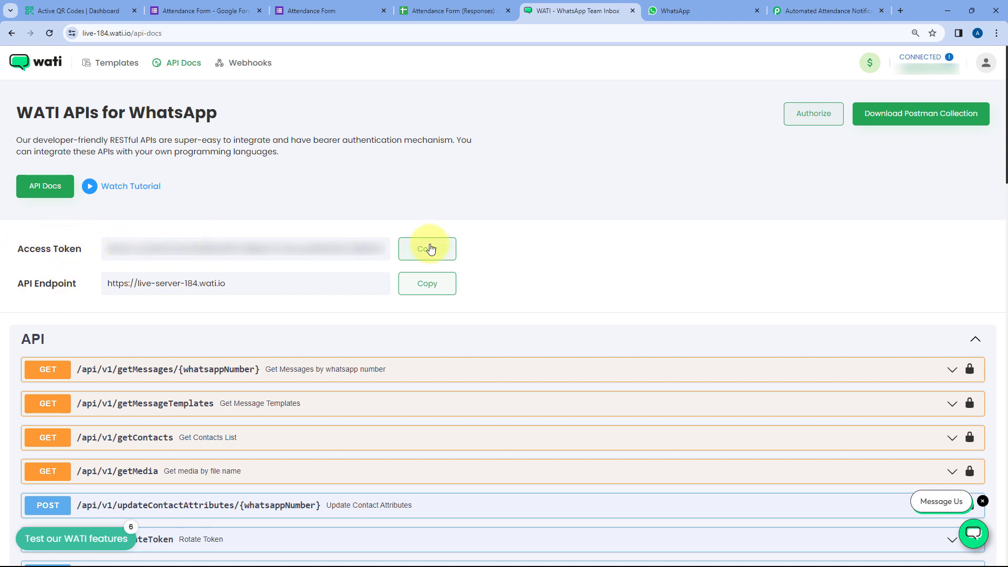
{"action": "left_click", "coordinate": [424, 249]}
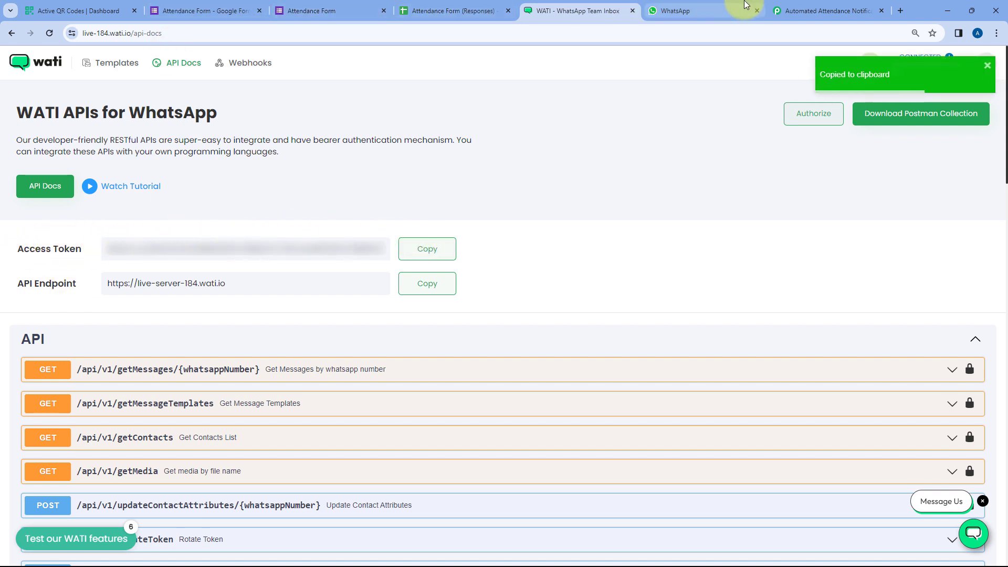
{"action": "left_click", "coordinate": [798, 10]}
{"action": "right_click", "coordinate": [486, 418]}
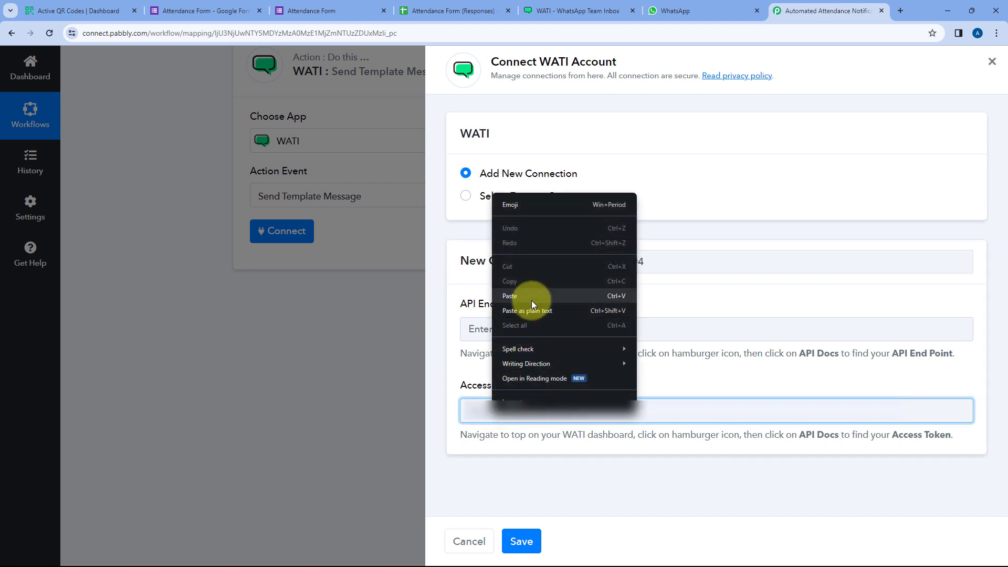
{"action": "left_click", "coordinate": [531, 302]}
{"action": "left_click", "coordinate": [578, 11]}
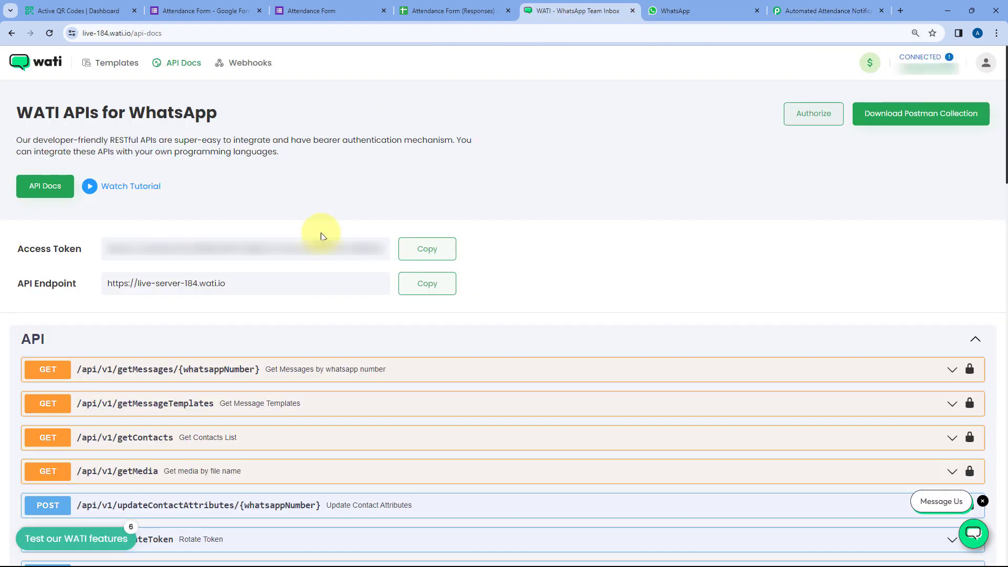
{"action": "left_click", "coordinate": [433, 293]}
{"action": "left_click", "coordinate": [835, 11]}
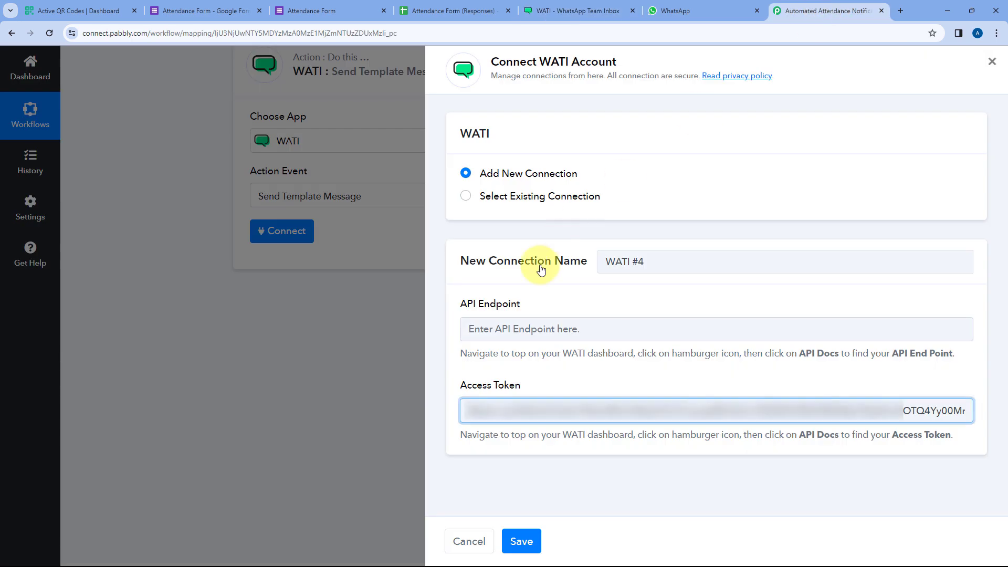
{"action": "right_click", "coordinate": [488, 331]}
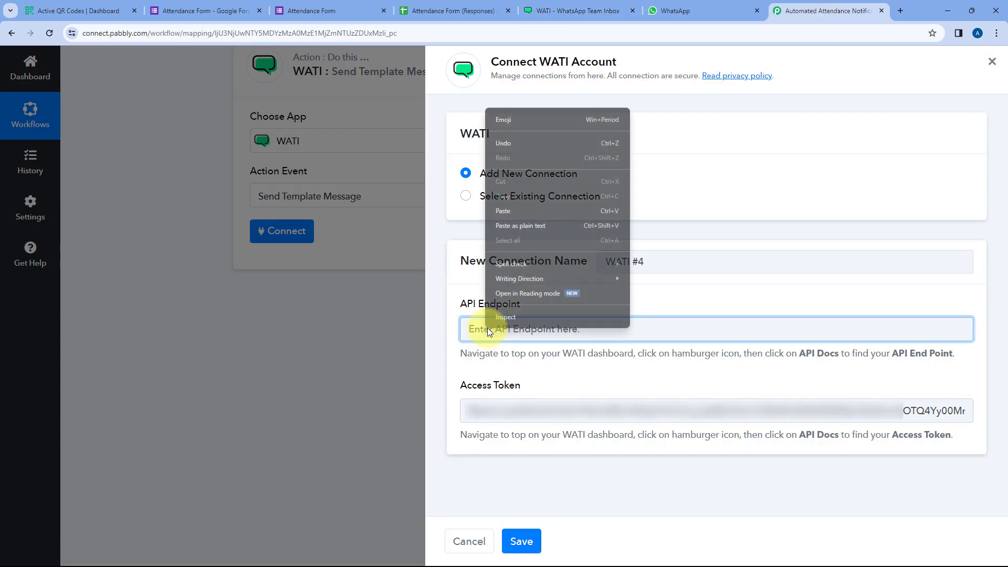
{"action": "left_click", "coordinate": [515, 211]}
{"action": "left_click", "coordinate": [523, 543]}
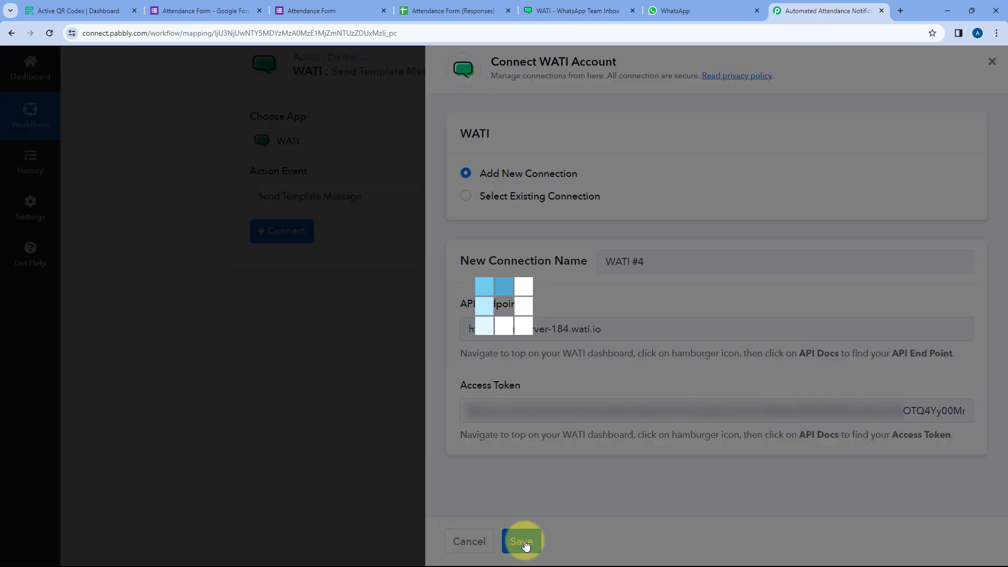
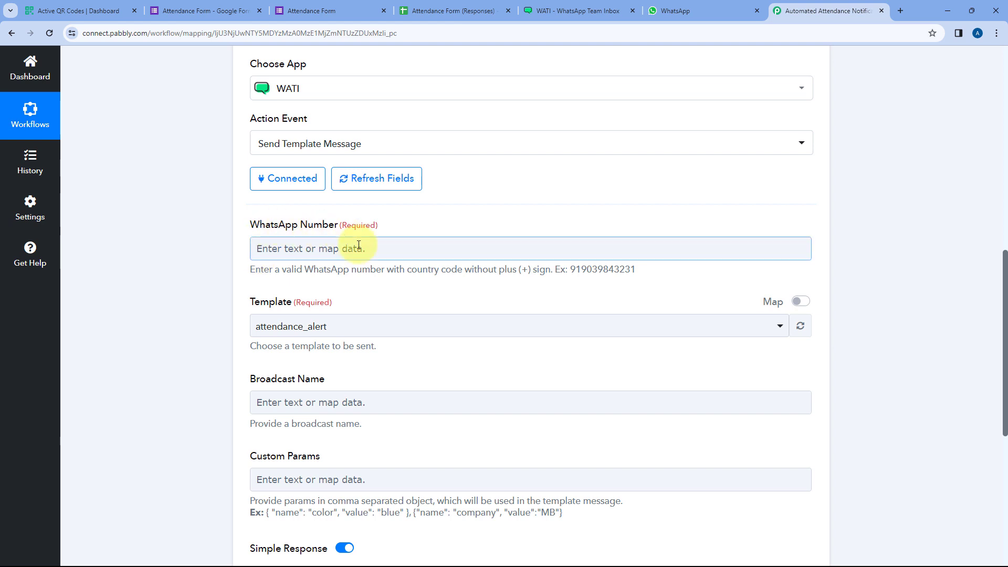
{"action": "left_click", "coordinate": [216, 261]}
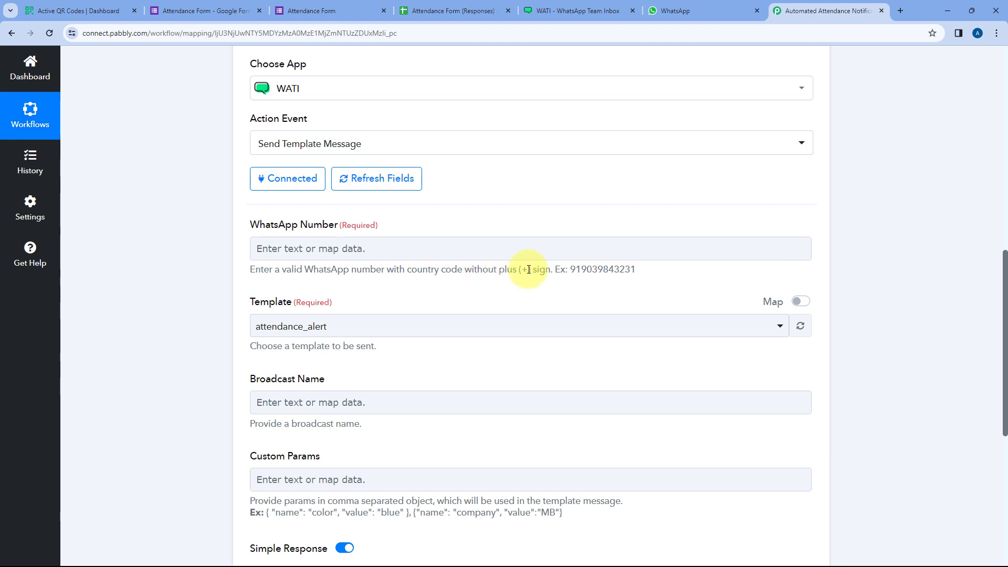
Step: Enter the recipient's phone number with country code as the WATI action's WhatsApp Number
{"action": "left_click", "coordinate": [374, 249]}
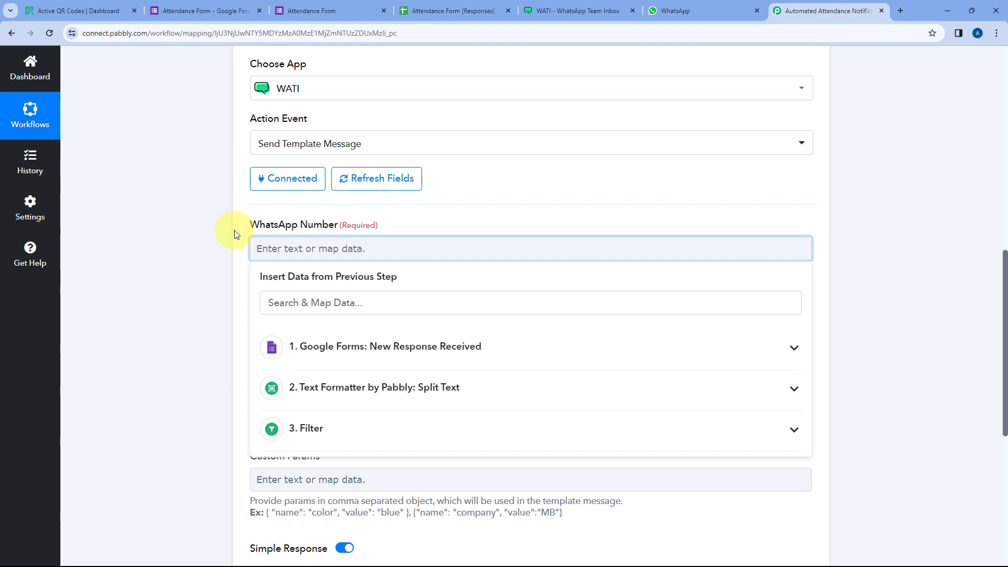
{"action": "type", "text": "911234567890"}
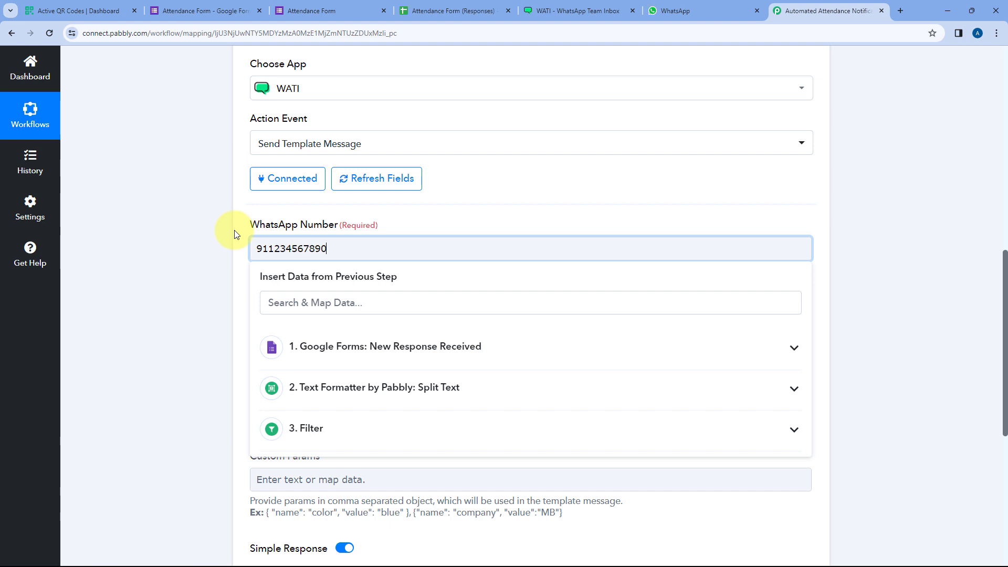
{"action": "left_click", "coordinate": [234, 235]}
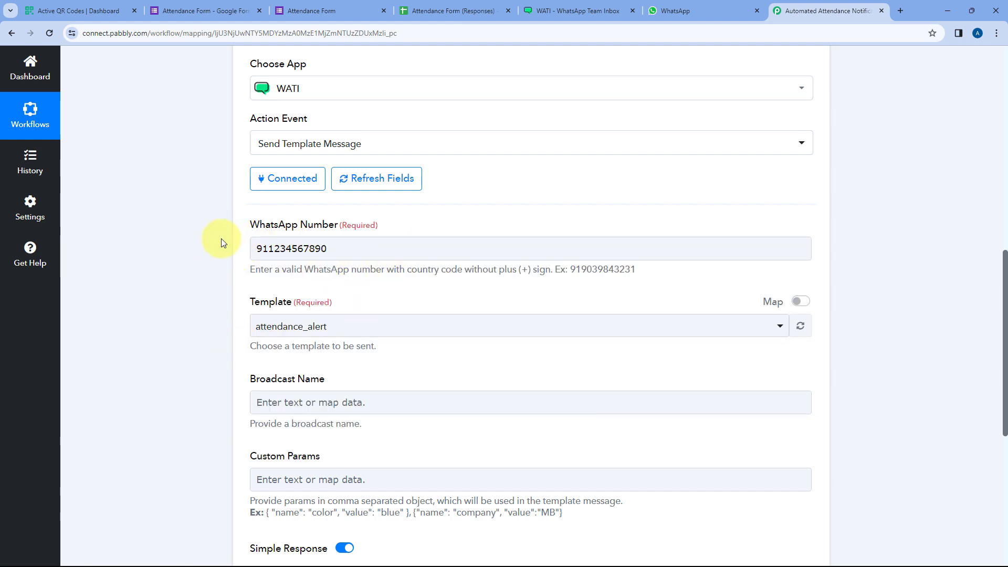
Step: Browse the message templates available for the WATI action
{"action": "scroll", "coordinate": [221, 238], "scroll_direction": "down", "scroll_amount": 4}
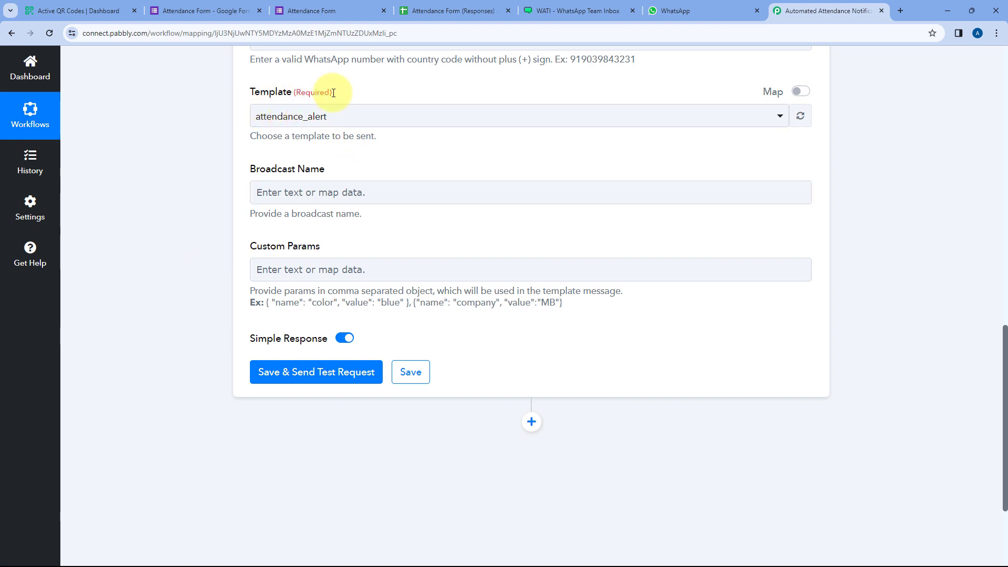
{"action": "left_click", "coordinate": [446, 116]}
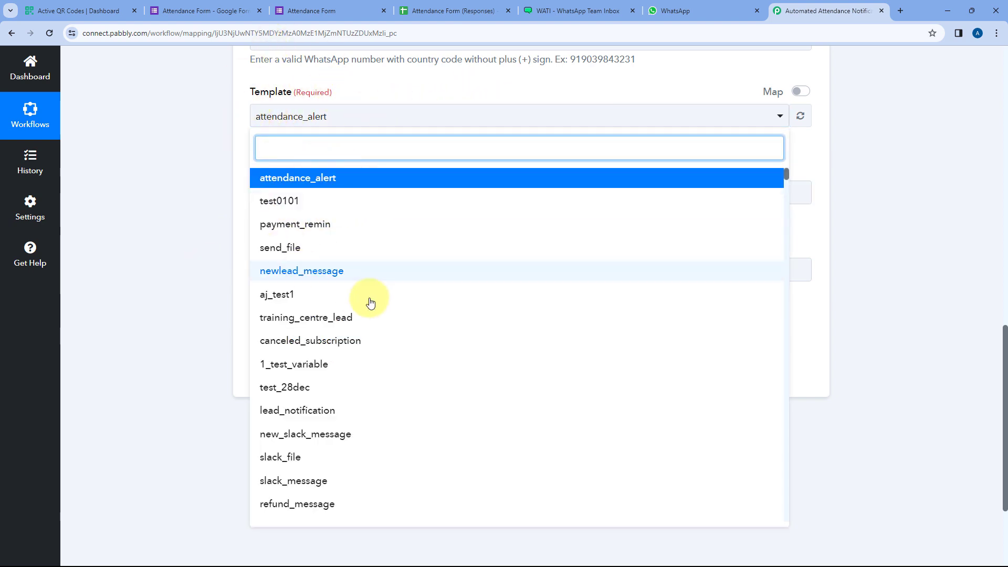
{"action": "scroll", "coordinate": [371, 303], "scroll_direction": "down", "scroll_amount": 8}
{"action": "scroll", "coordinate": [383, 295], "scroll_direction": "up", "scroll_amount": 6}
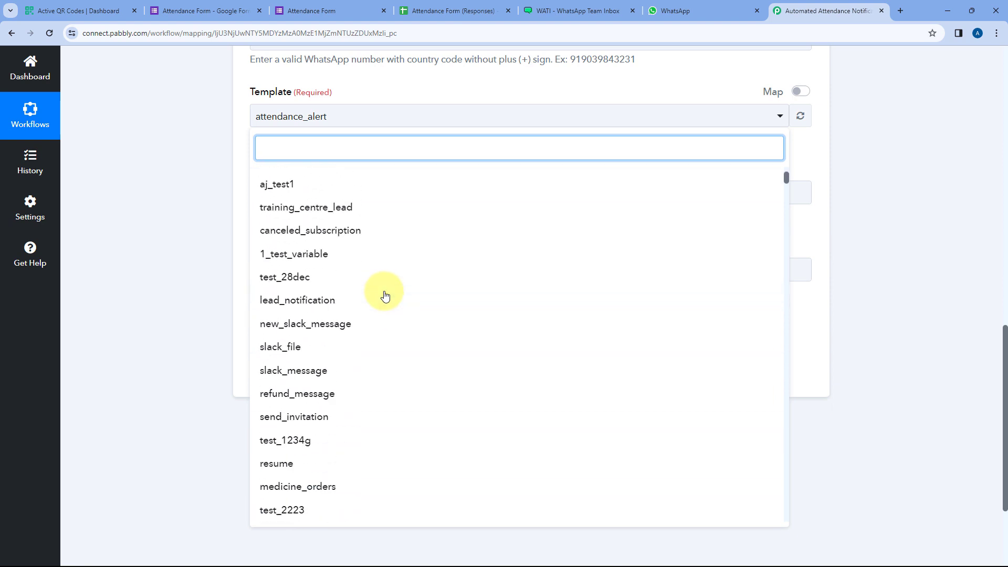
{"action": "scroll", "coordinate": [385, 296], "scroll_direction": "up", "scroll_amount": 3}
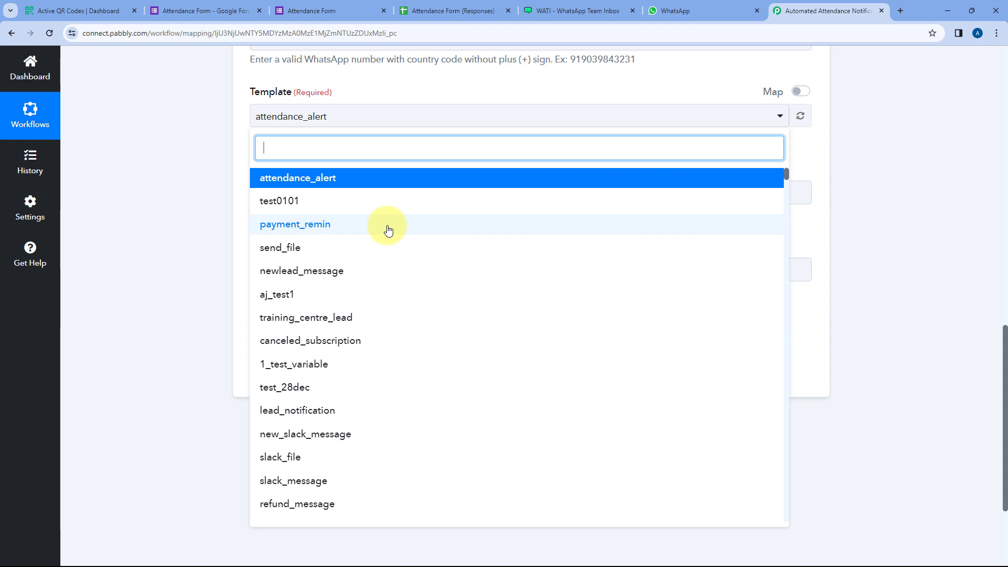
Step: Switch to WATI, open the attendance_alert template and examine its body text, its employee_name and attendance_time variables, and the fixed cutoff time
{"action": "left_click", "coordinate": [577, 10]}
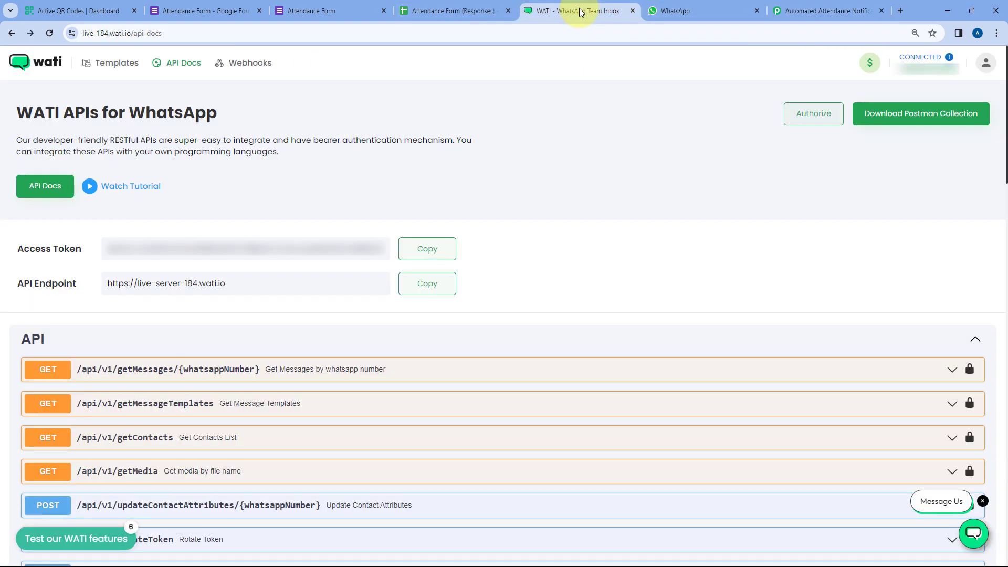
{"action": "left_click", "coordinate": [35, 64]}
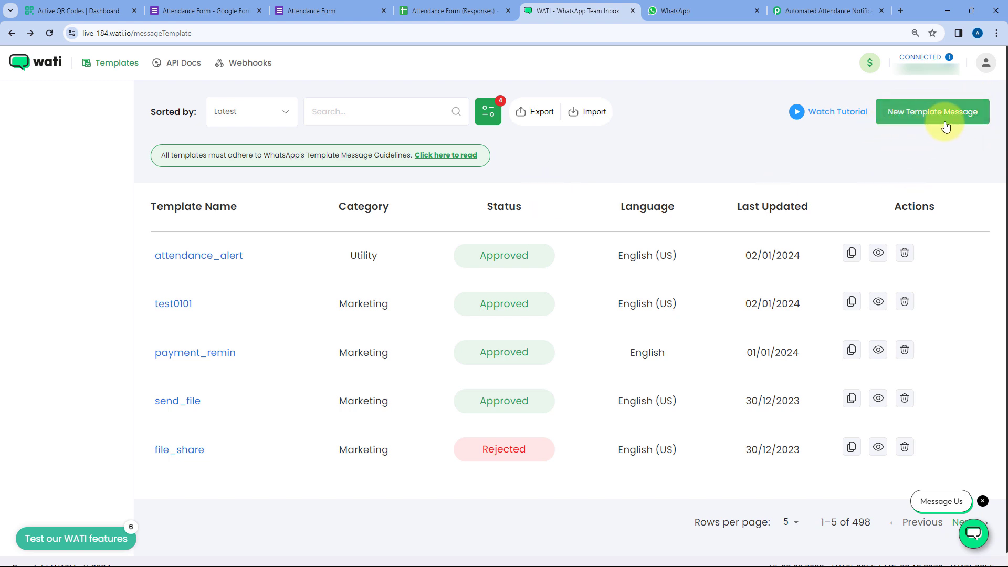
{"action": "left_click", "coordinate": [241, 261]}
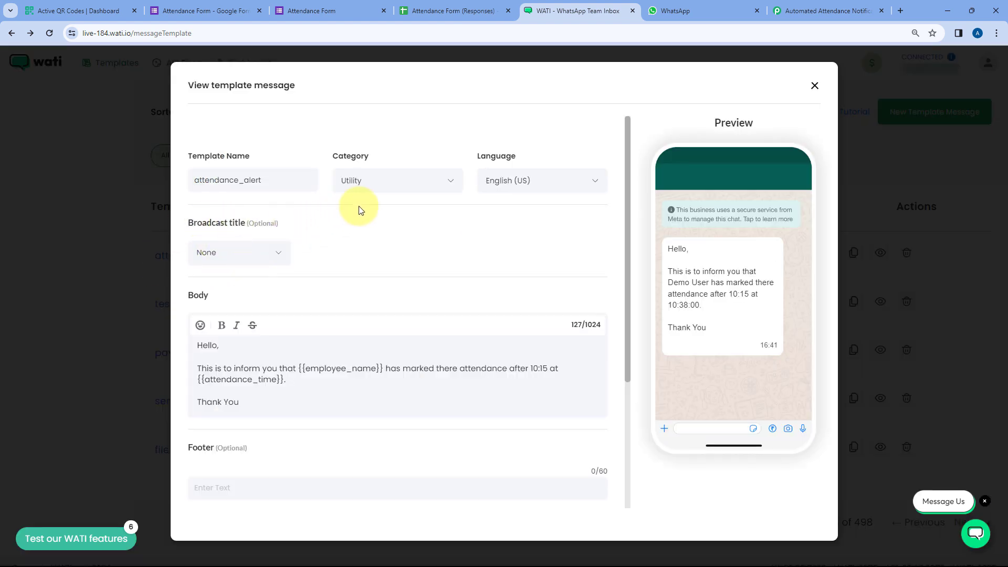
{"action": "scroll", "coordinate": [558, 225], "scroll_direction": "down", "scroll_amount": 1}
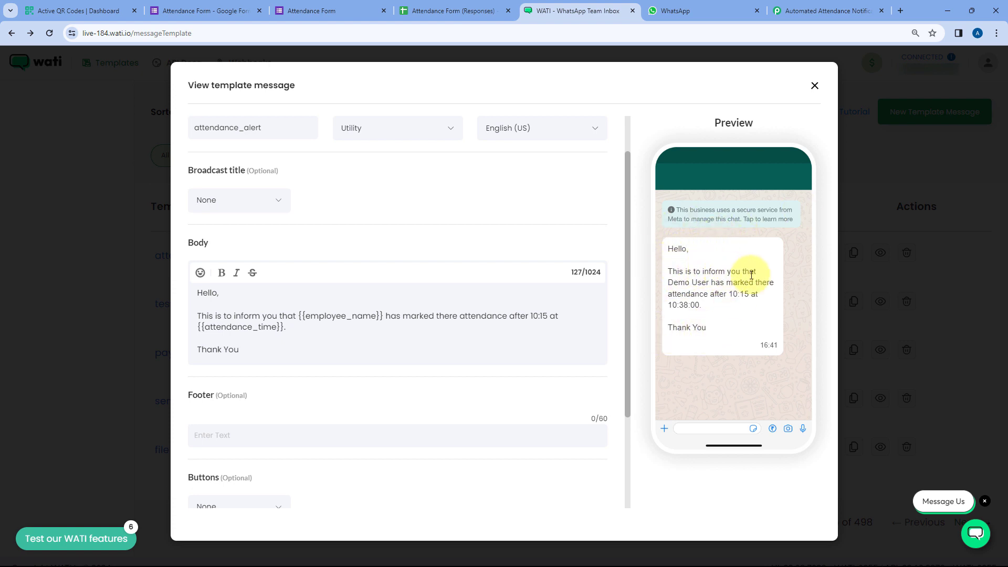
{"action": "left_click_drag", "start_coordinate": [668, 289], "coordinate": [702, 283]}
{"action": "left_click_drag", "start_coordinate": [299, 316], "coordinate": [379, 311]}
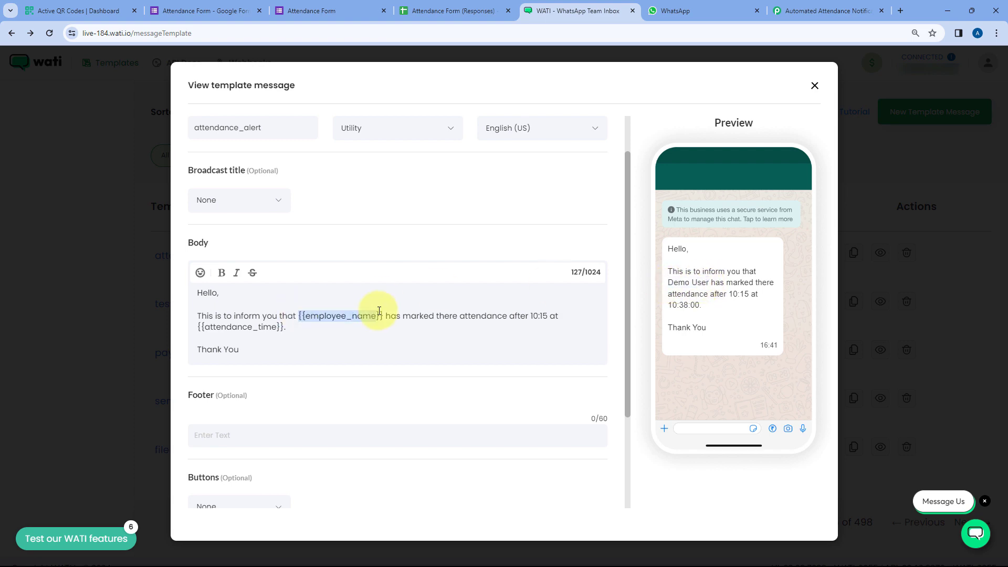
{"action": "left_click", "coordinate": [327, 308]}
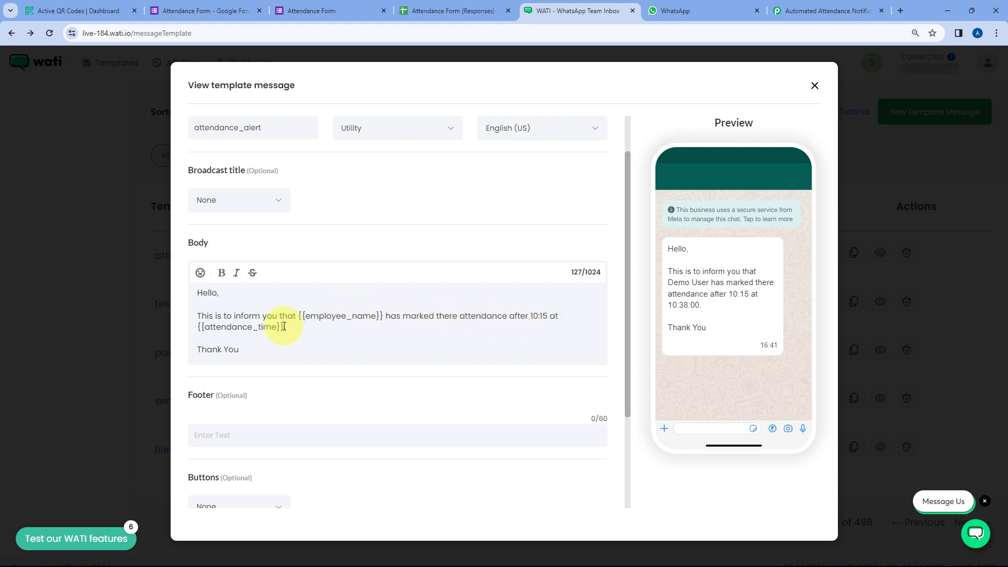
{"action": "left_click_drag", "start_coordinate": [284, 326], "coordinate": [201, 327]}
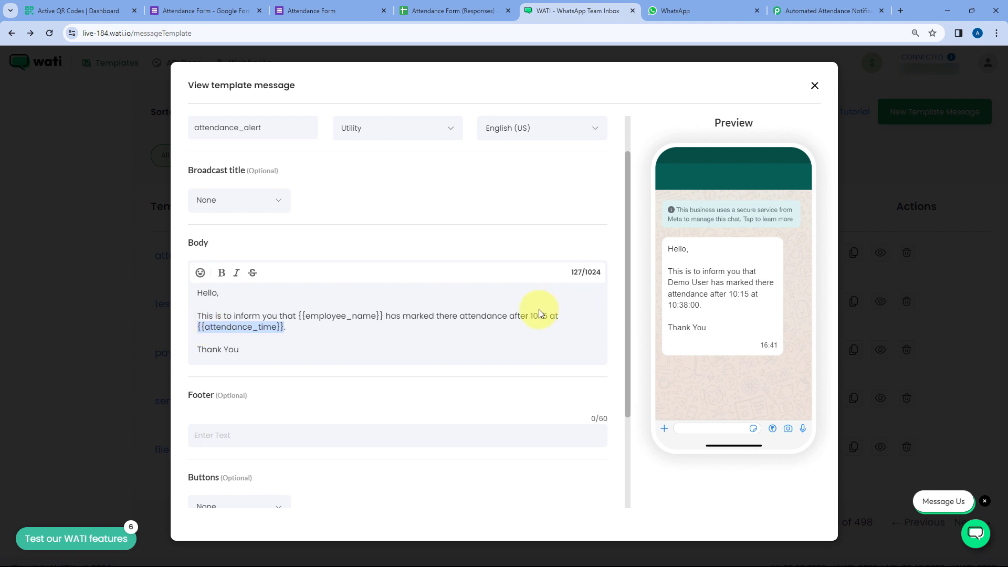
{"action": "left_click", "coordinate": [274, 315]}
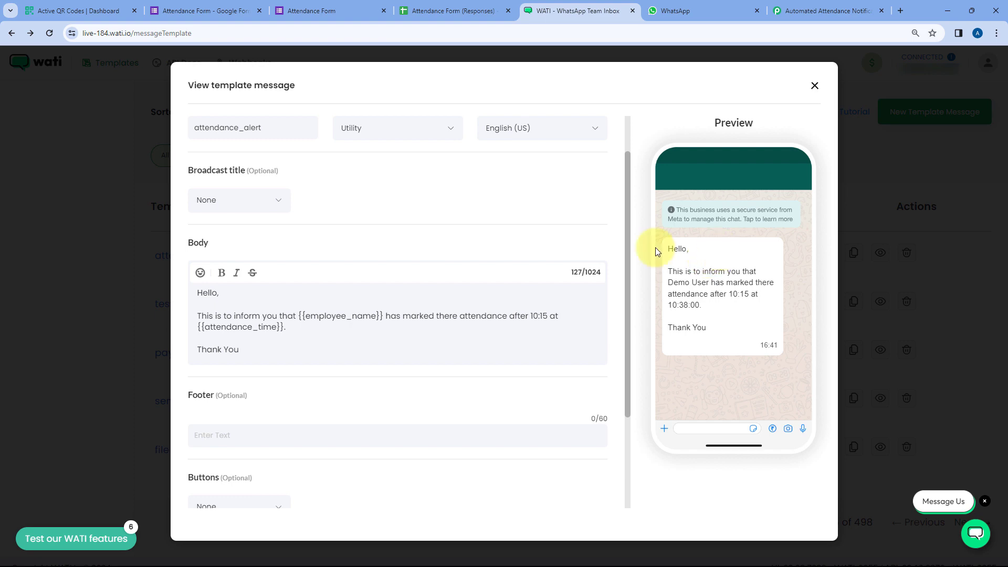
{"action": "left_click_drag", "start_coordinate": [531, 315], "coordinate": [549, 316]}
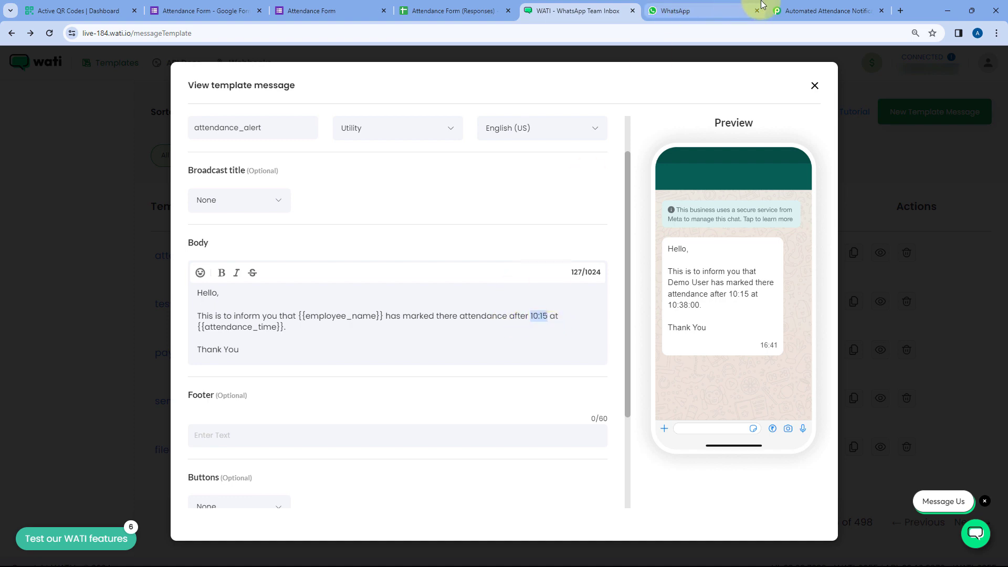
Step: Return to Pabbly Connect and reopen the Filter by Pabbly step to review its comparison value
{"action": "left_click", "coordinate": [802, 9]}
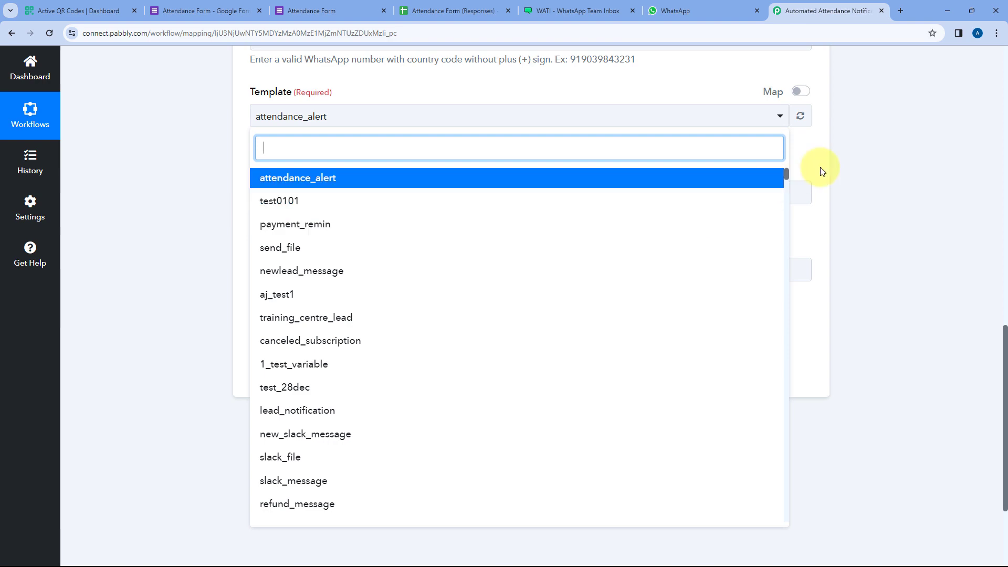
{"action": "scroll", "coordinate": [817, 168], "scroll_direction": "up", "scroll_amount": 8}
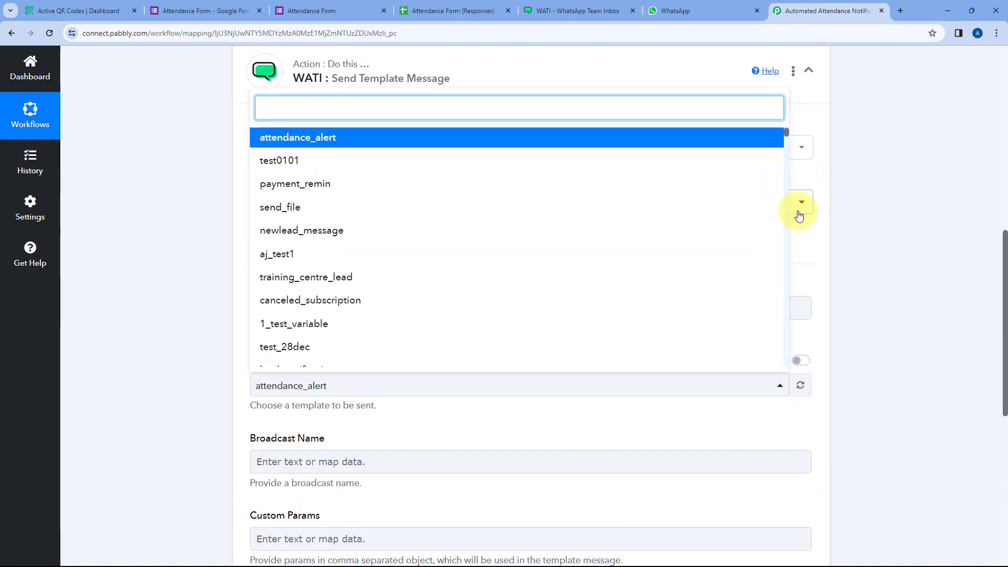
{"action": "scroll", "coordinate": [841, 188], "scroll_direction": "up", "scroll_amount": 3}
{"action": "left_click", "coordinate": [586, 200]}
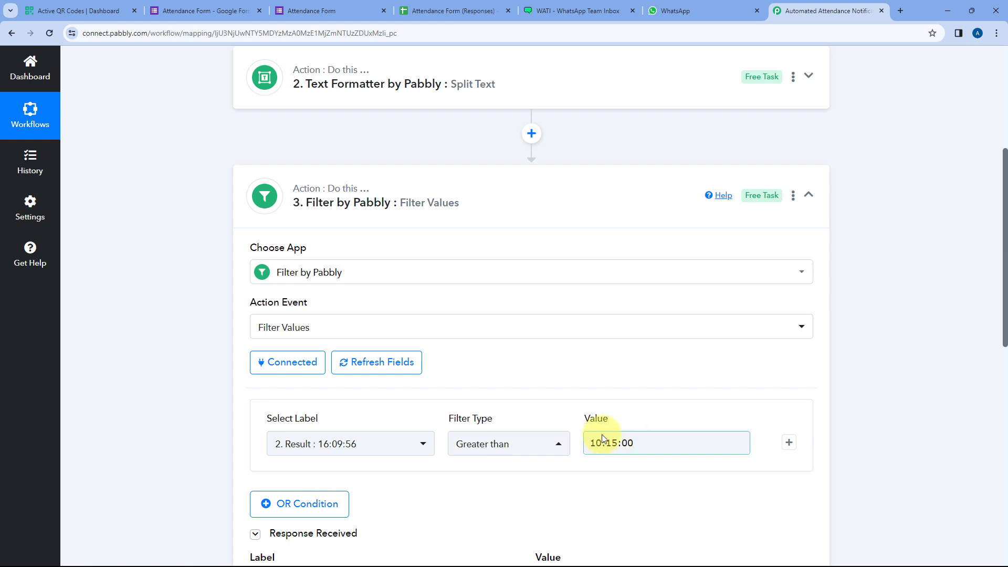
{"action": "left_click", "coordinate": [615, 440]}
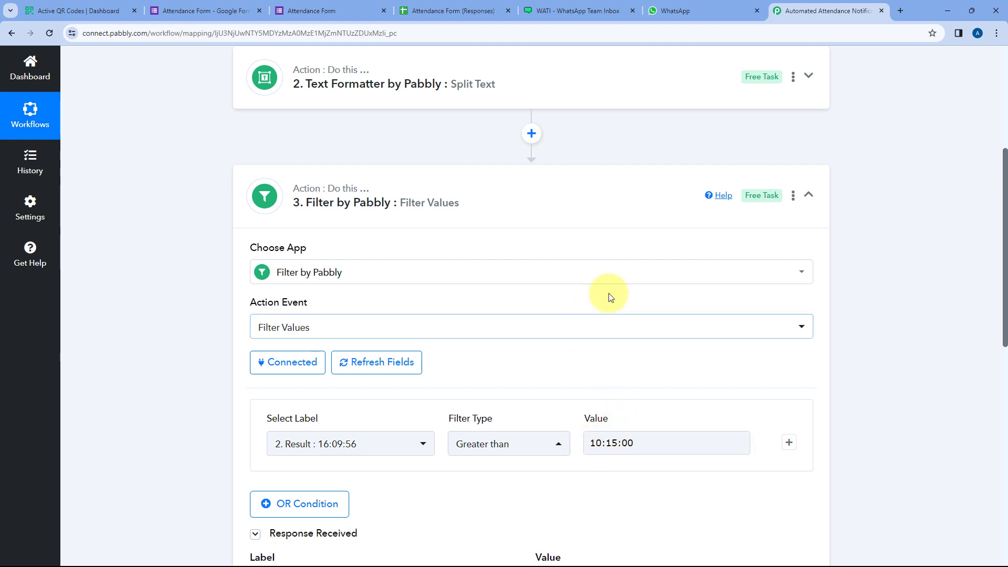
Step: Try other cutoff times such as 3:15:00 in the filter condition's value and clear the field
{"action": "left_click", "coordinate": [602, 443]}
{"action": "key", "text": "BackSpace"}
{"action": "type", "text": "3"}
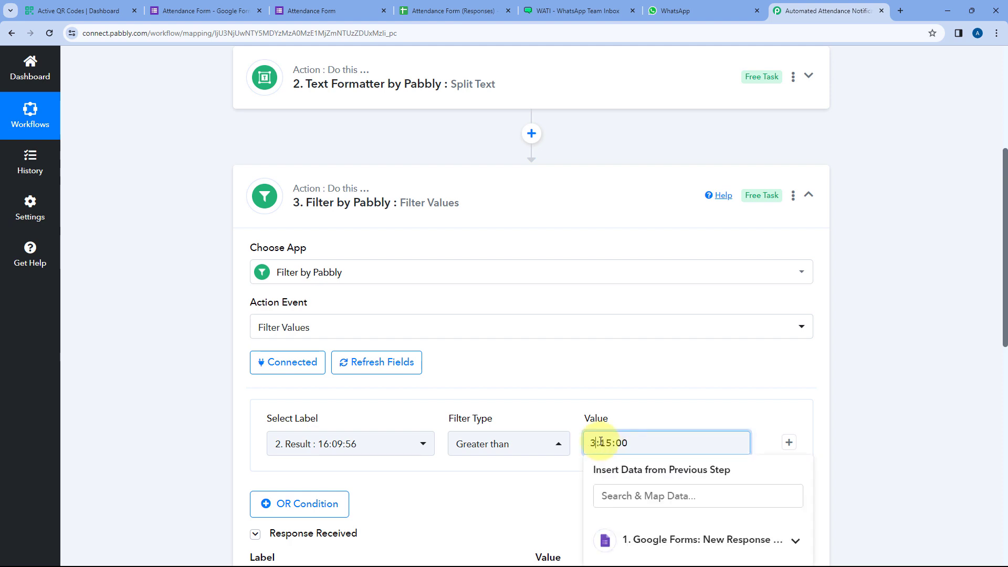
{"action": "key", "text": "Left"}
{"action": "type", "text": "1"}
{"action": "key", "text": "BackSpace"}
{"action": "key", "text": "Delete"}
{"action": "type", "text": "00"}
{"action": "key", "text": "ctrl+a"}
{"action": "type", "text": "10:15:00"}
{"action": "key", "text": "ctrl+a"}
{"action": "key", "text": "BackSpace"}
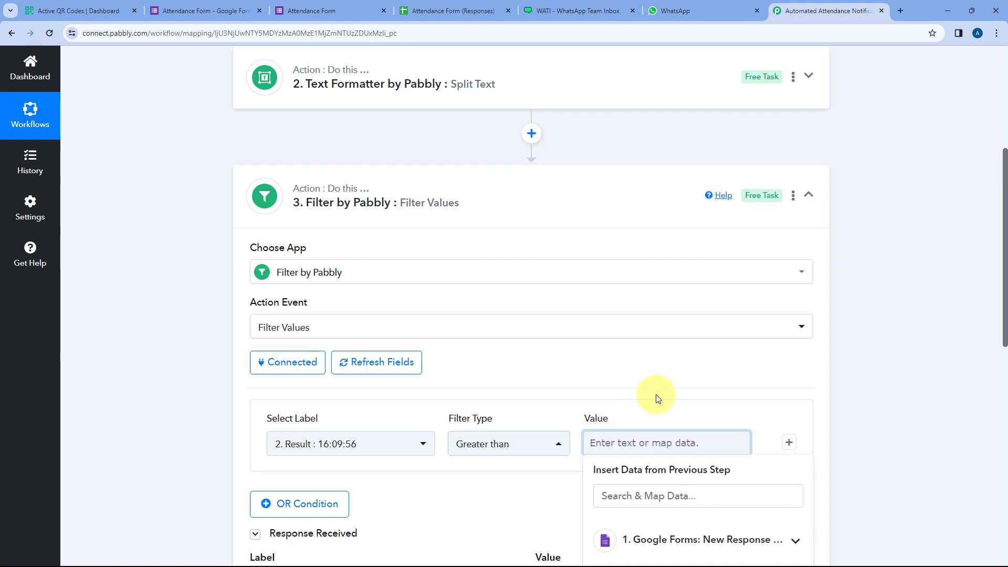
Step: Set the filter condition's value to 10:15:00 and save the filter step
{"action": "type", "text": "10:15:00"}
{"action": "left_click", "coordinate": [621, 196]}
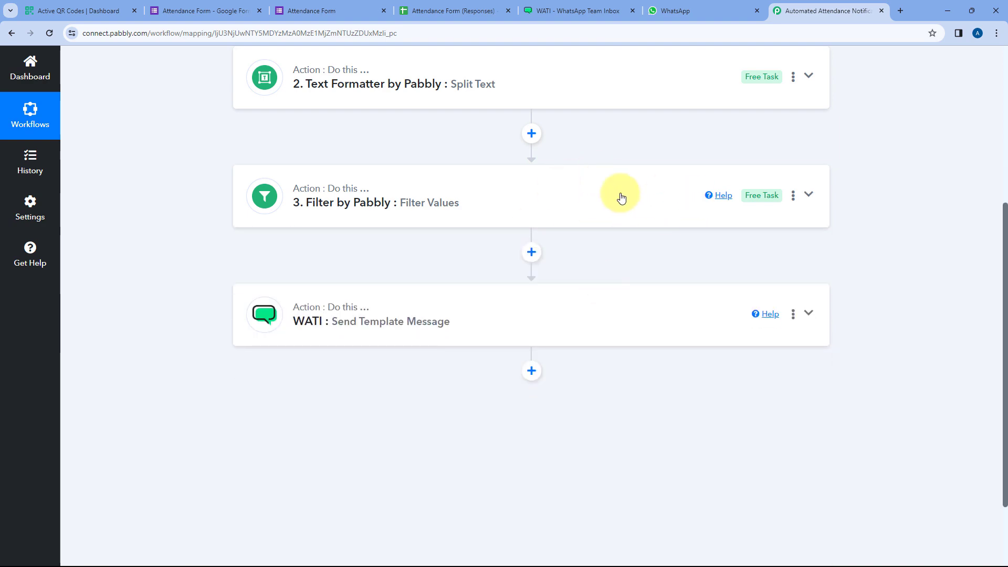
{"action": "left_click", "coordinate": [625, 202]}
{"action": "left_click", "coordinate": [652, 441]}
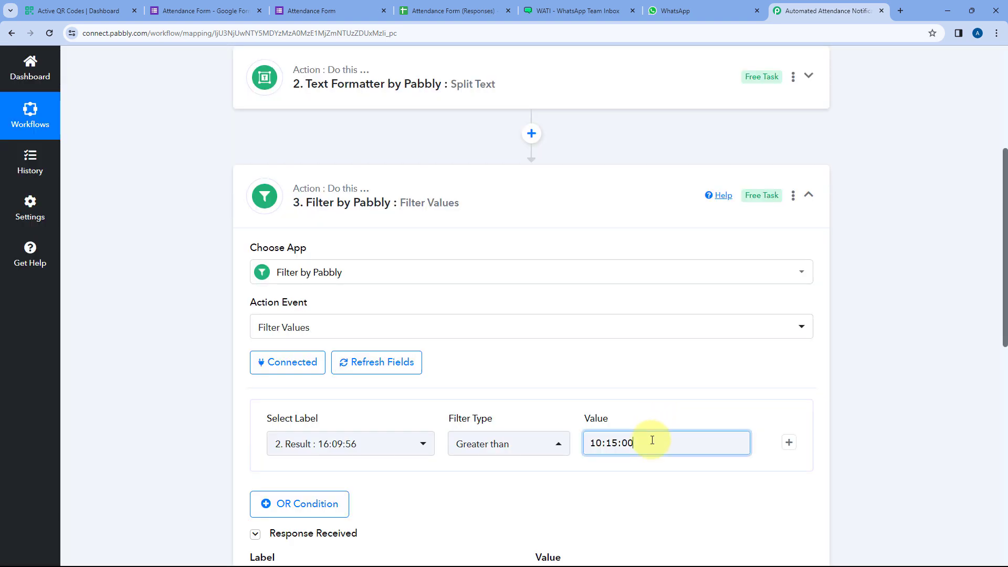
{"action": "scroll", "coordinate": [522, 331], "scroll_direction": "down", "scroll_amount": 6}
{"action": "left_click", "coordinate": [404, 351]}
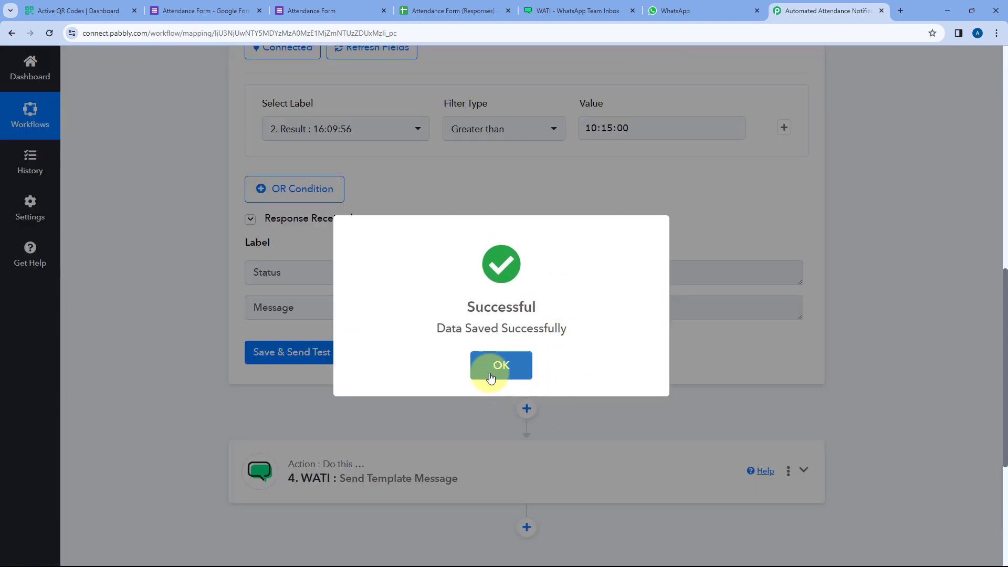
{"action": "left_click", "coordinate": [490, 377]}
Step: Reopen the WATI action, check the template in WATI again, and choose attendance_alert as the action's template
{"action": "left_click", "coordinate": [450, 477]}
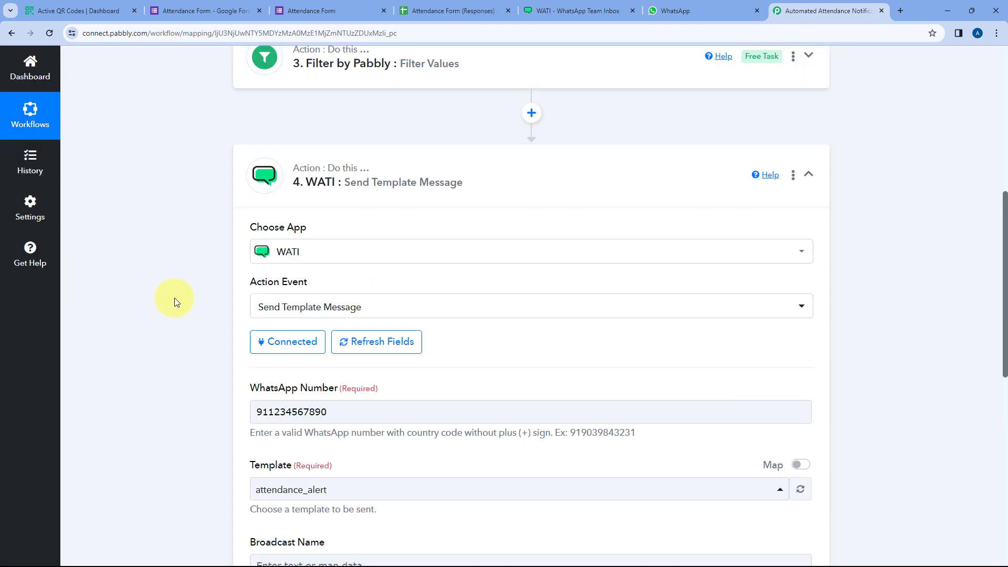
{"action": "scroll", "coordinate": [175, 298], "scroll_direction": "down", "scroll_amount": 4}
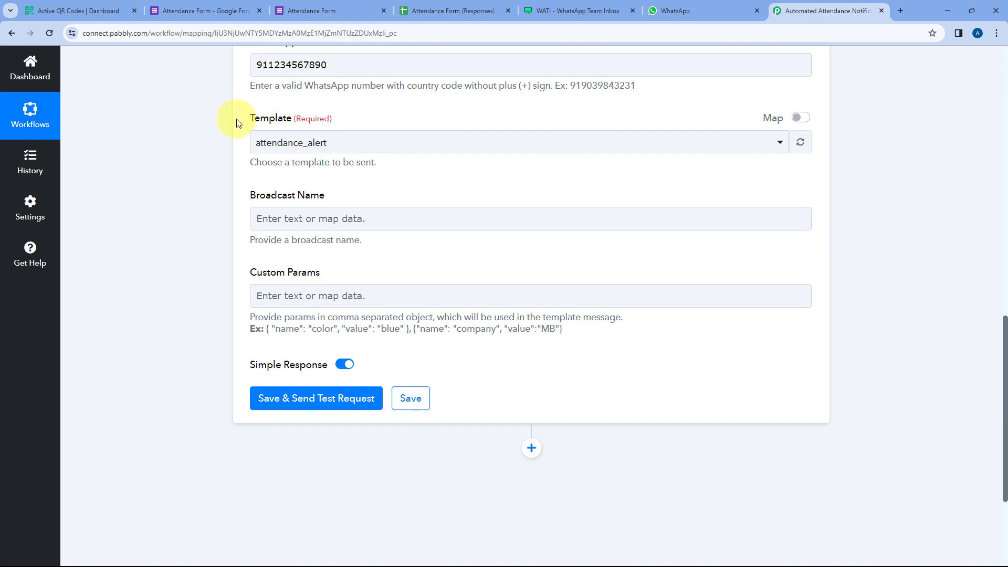
{"action": "scroll", "coordinate": [270, 99], "scroll_direction": "down", "scroll_amount": 1}
{"action": "left_click", "coordinate": [596, 10]}
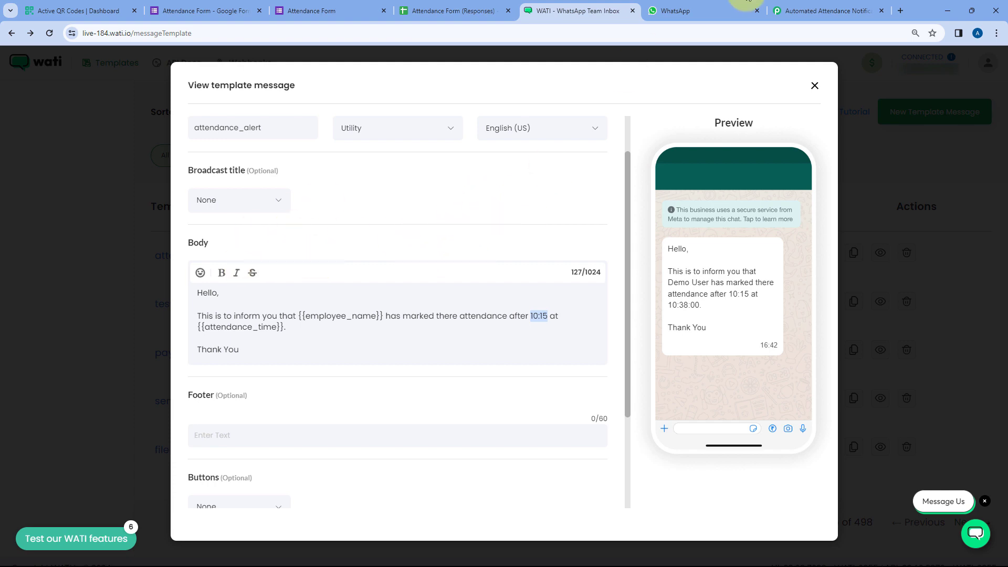
{"action": "left_click", "coordinate": [826, 11]}
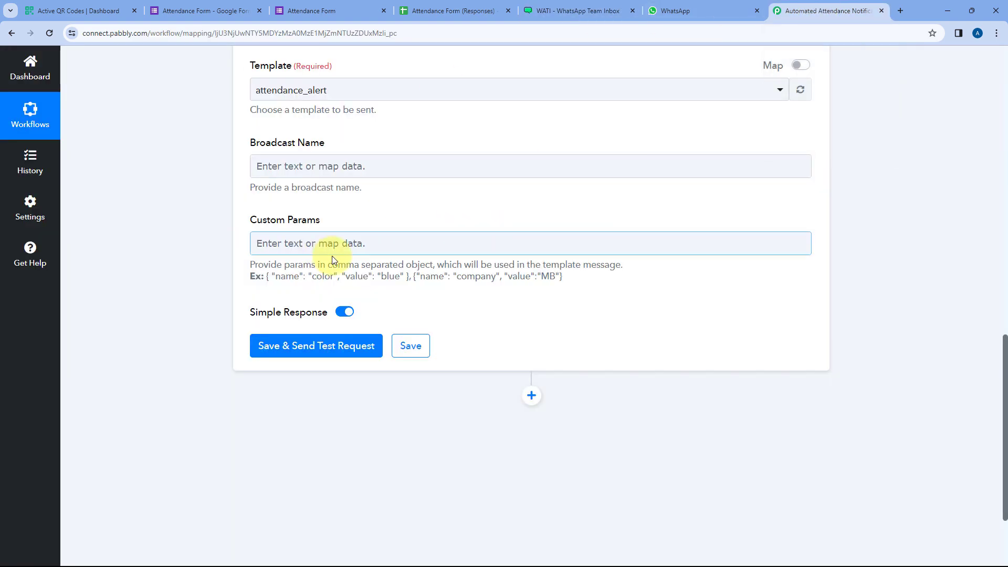
{"action": "left_click", "coordinate": [323, 92]}
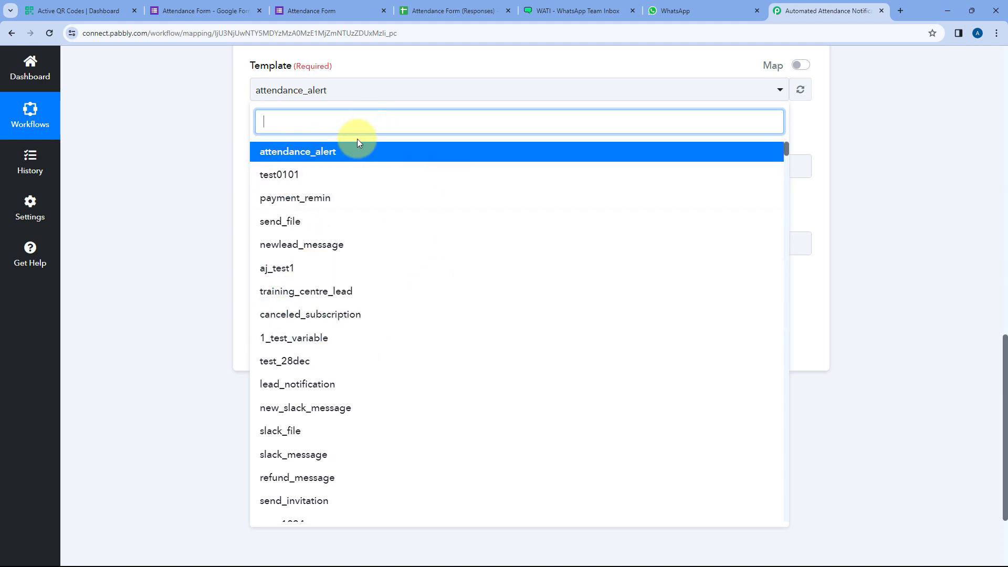
{"action": "left_click", "coordinate": [346, 151]}
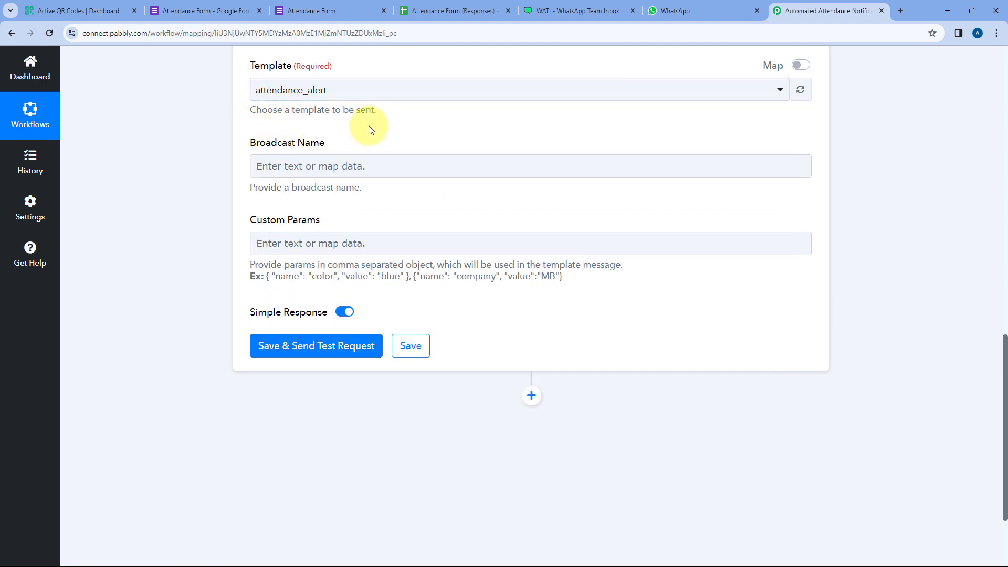
Step: Set the WATI action's Broadcast Name to Attendance Alert
{"action": "scroll", "coordinate": [369, 130], "scroll_direction": "up", "scroll_amount": 1}
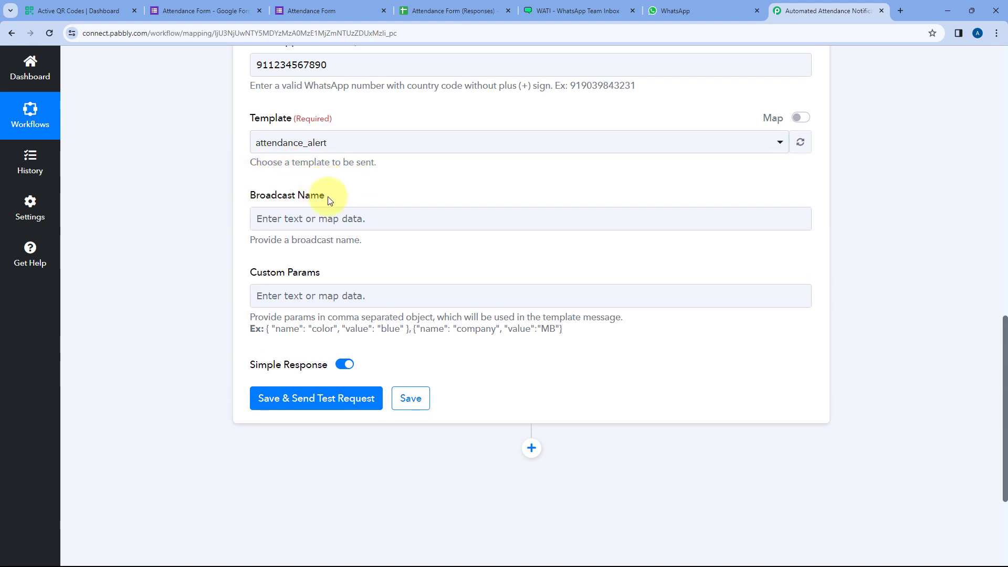
{"action": "left_click", "coordinate": [294, 219]}
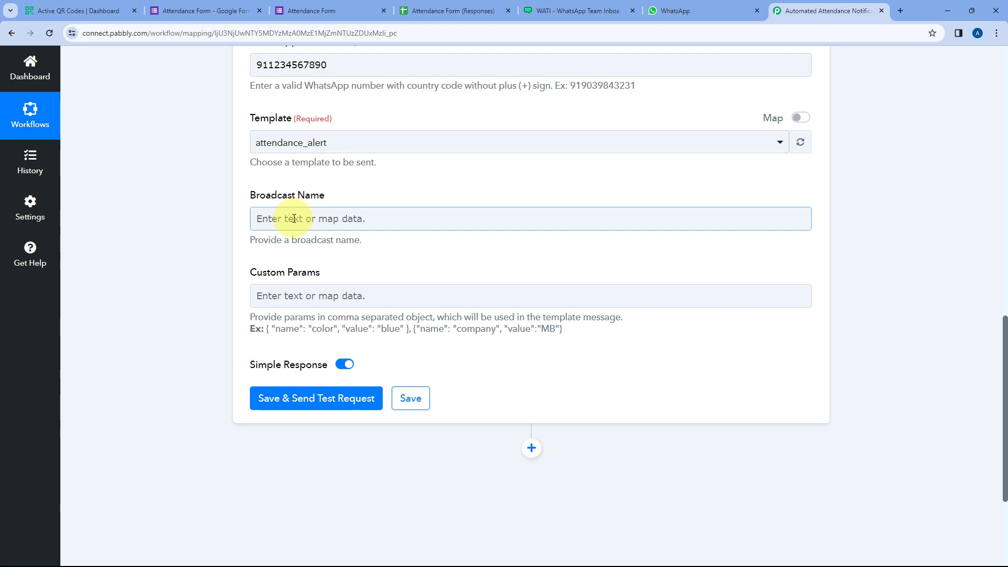
{"action": "left_click", "coordinate": [294, 218]}
{"action": "type", "text": "Attendance Alert"}
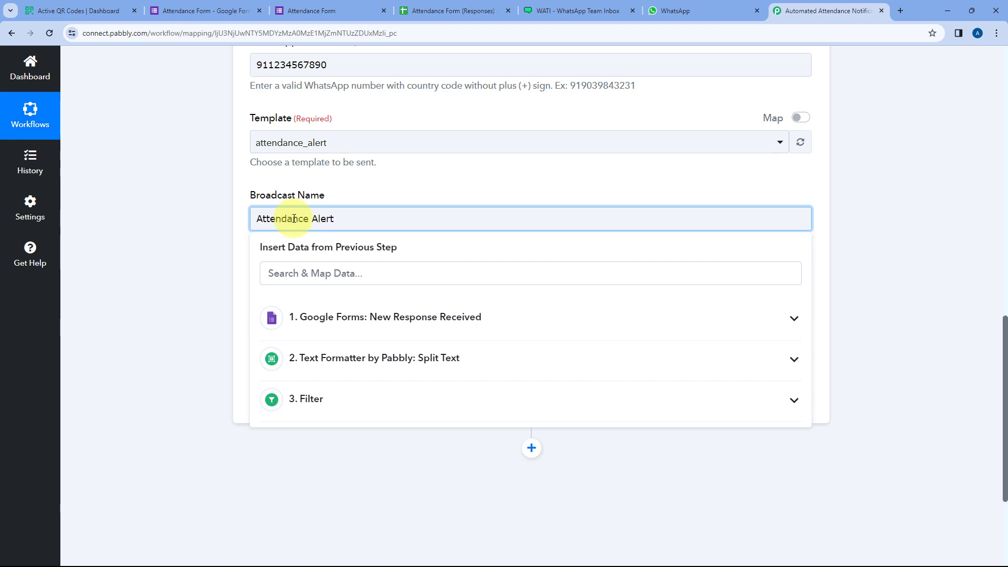
{"action": "left_click", "coordinate": [231, 214]}
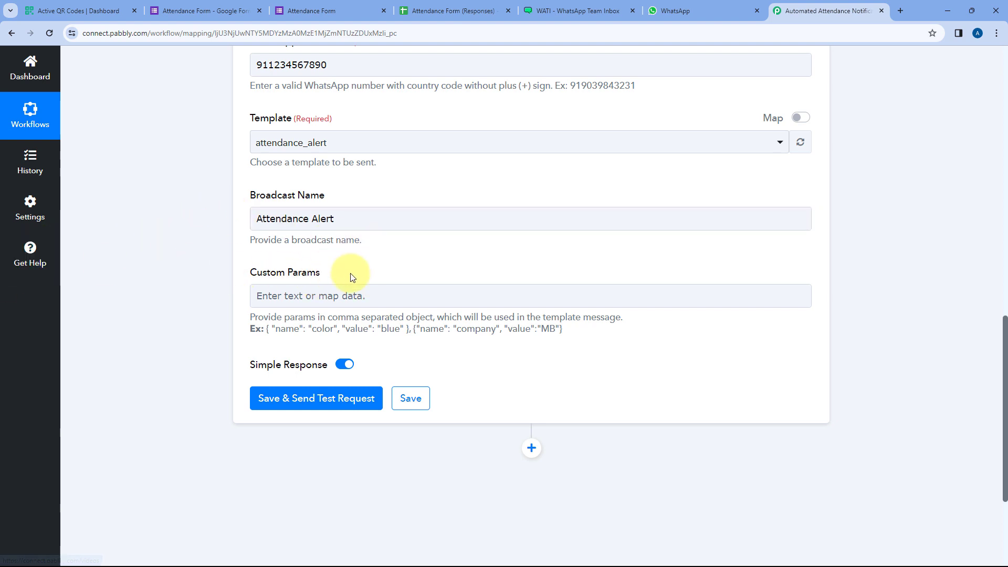
Step: Examine the {{employee_name}} and {{attendance_time}} variables in the body of WATI's attendance_alert template
{"action": "left_click", "coordinate": [556, 6]}
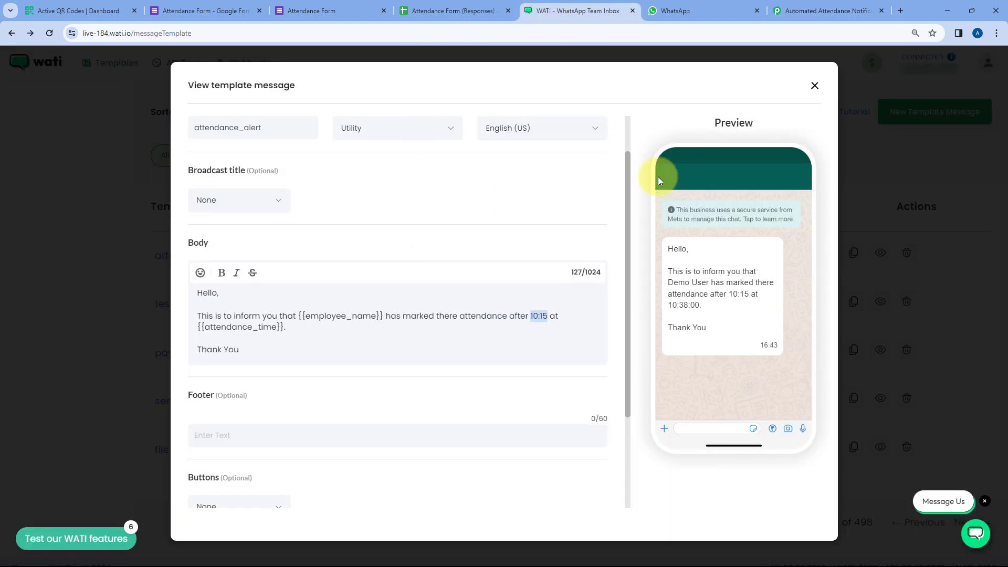
{"action": "left_click", "coordinate": [271, 326]}
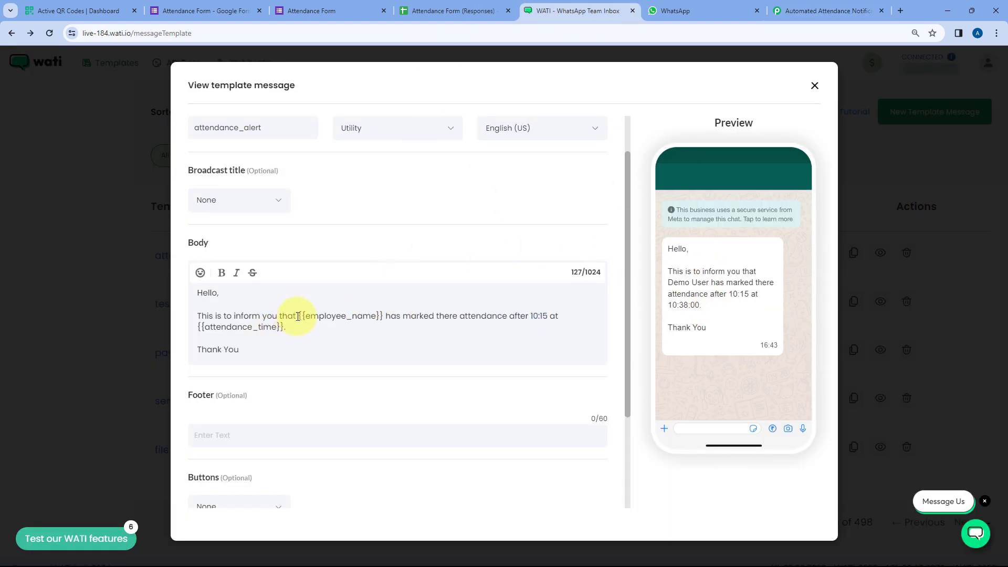
{"action": "left_click_drag", "start_coordinate": [299, 316], "coordinate": [380, 317]}
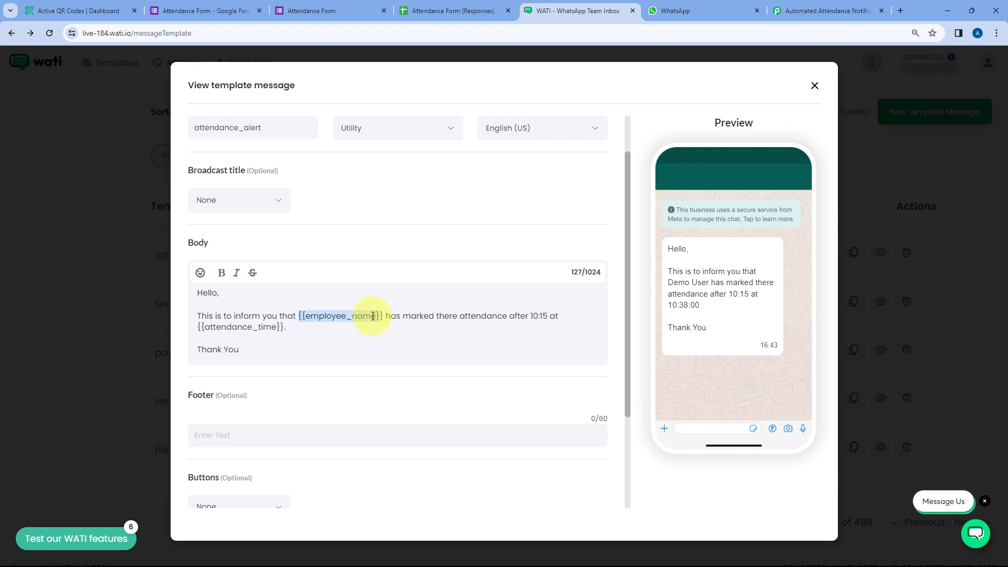
{"action": "left_click", "coordinate": [293, 317]}
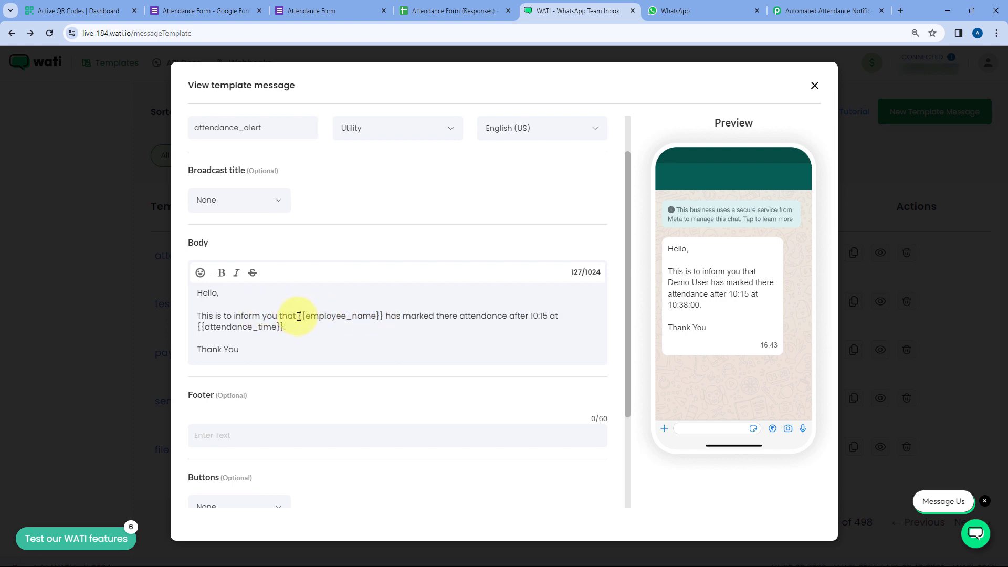
{"action": "left_click_drag", "start_coordinate": [299, 317], "coordinate": [385, 312]}
{"action": "left_click", "coordinate": [367, 316]}
{"action": "left_click_drag", "start_coordinate": [198, 326], "coordinate": [284, 328]}
{"action": "left_click", "coordinate": [271, 329]}
{"action": "left_click_drag", "start_coordinate": [299, 315], "coordinate": [384, 316]}
{"action": "left_click_drag", "start_coordinate": [285, 328], "coordinate": [197, 327]}
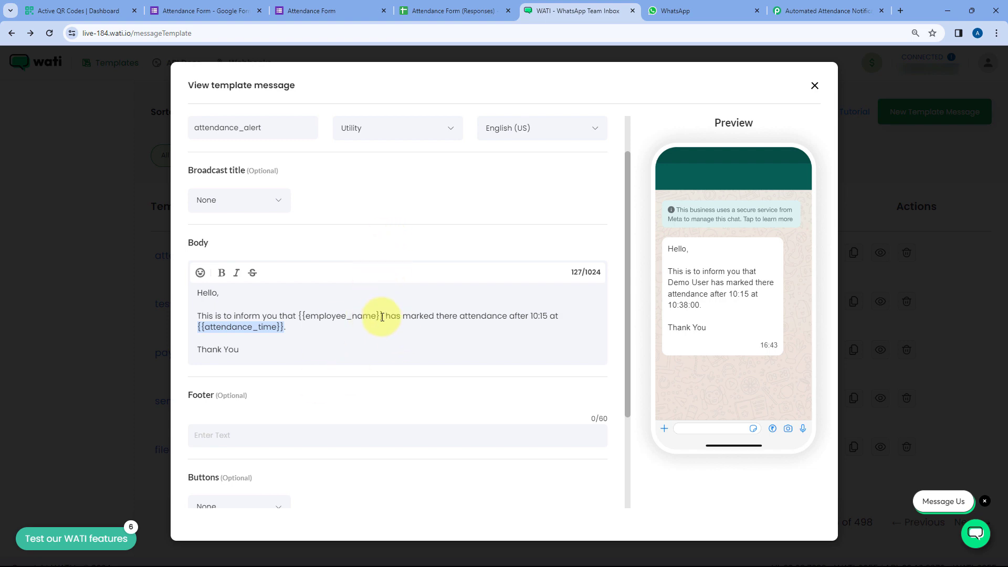
{"action": "left_click_drag", "start_coordinate": [382, 316], "coordinate": [325, 317]}
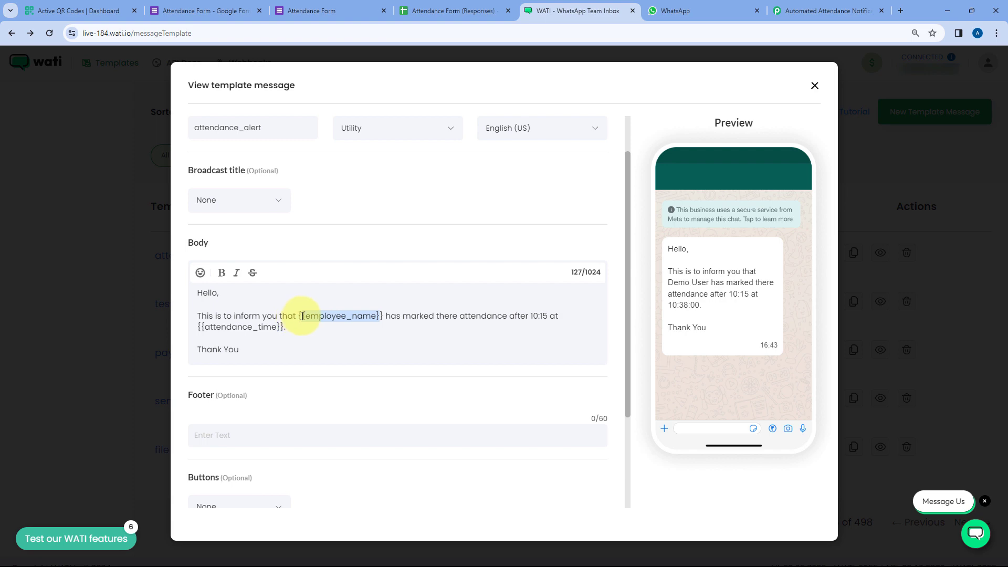
{"action": "left_click", "coordinate": [334, 316]}
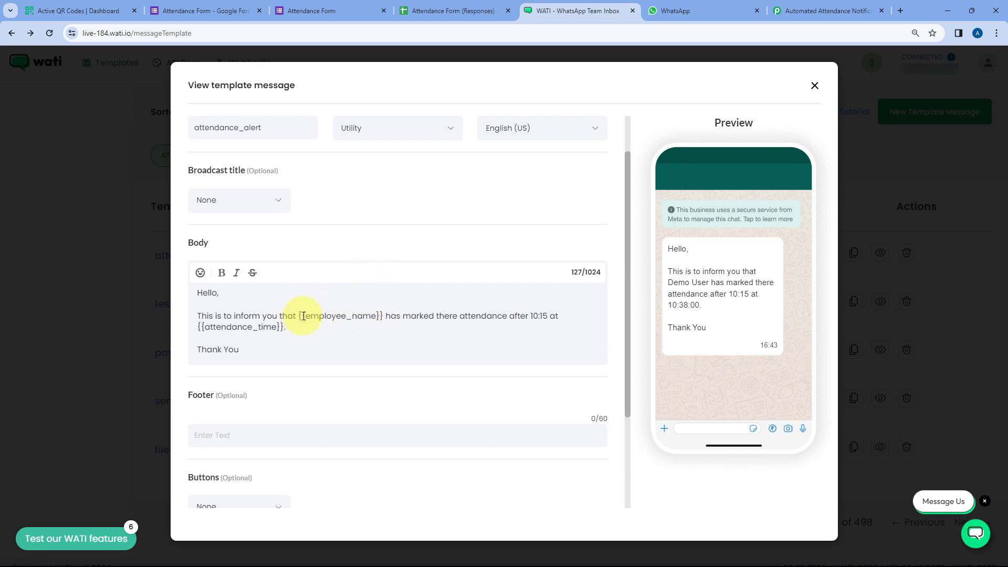
{"action": "left_click_drag", "start_coordinate": [303, 317], "coordinate": [393, 318]}
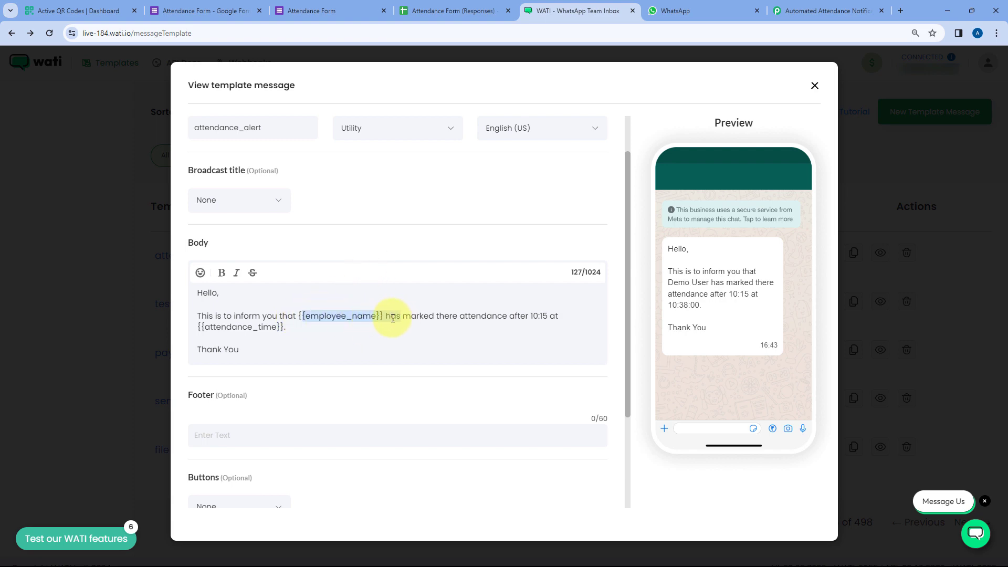
{"action": "left_click", "coordinate": [392, 269]}
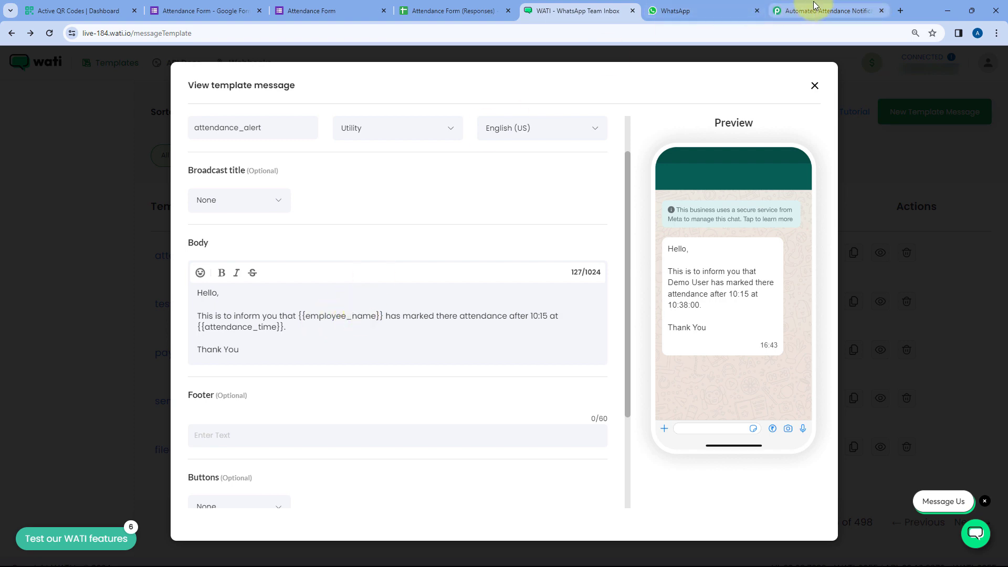
Step: Switch to Pabbly Connect and copy the example object { "name": "color", "value": "blue" } into the WATI action's Custom Params
{"action": "left_click", "coordinate": [793, 11]}
{"action": "left_click", "coordinate": [293, 296]}
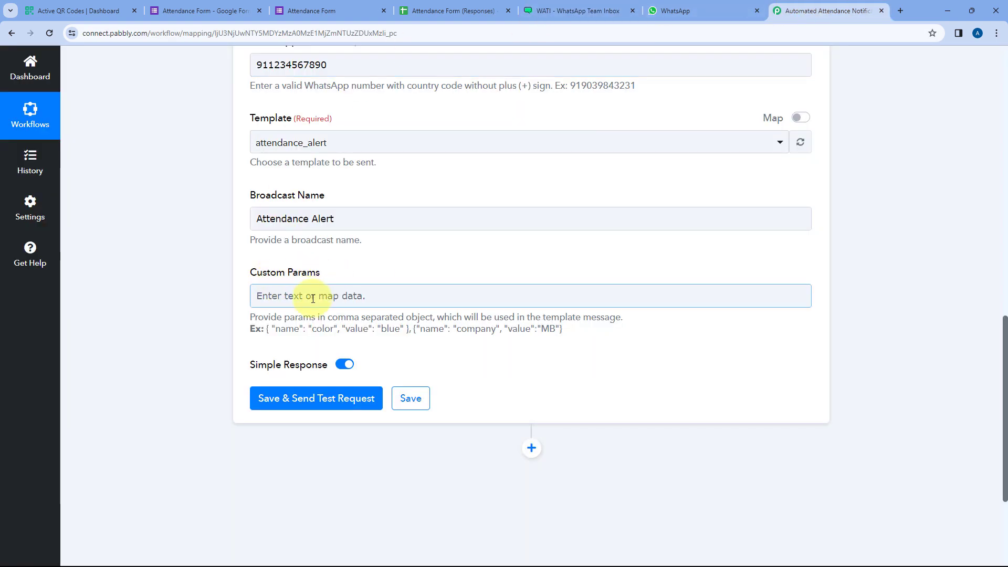
{"action": "left_click", "coordinate": [247, 315]}
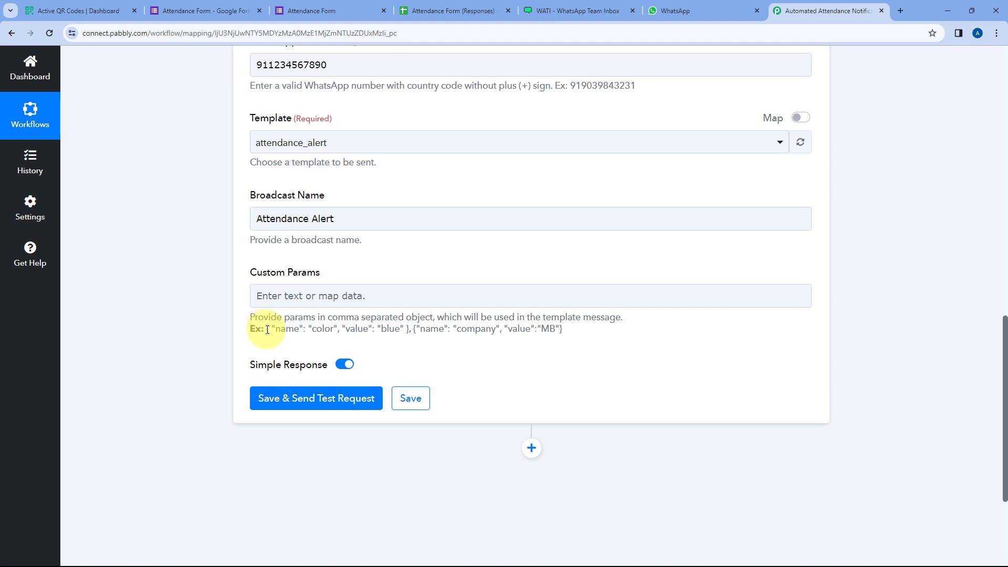
{"action": "left_click_drag", "start_coordinate": [267, 330], "coordinate": [407, 330]}
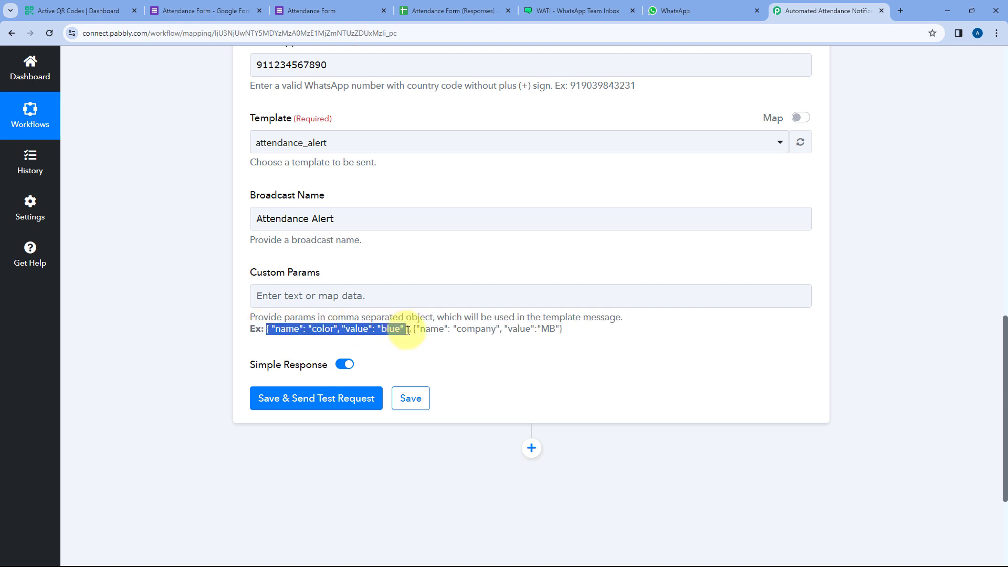
{"action": "right_click", "coordinate": [385, 327]}
{"action": "left_click", "coordinate": [400, 336]}
{"action": "left_click", "coordinate": [327, 301]}
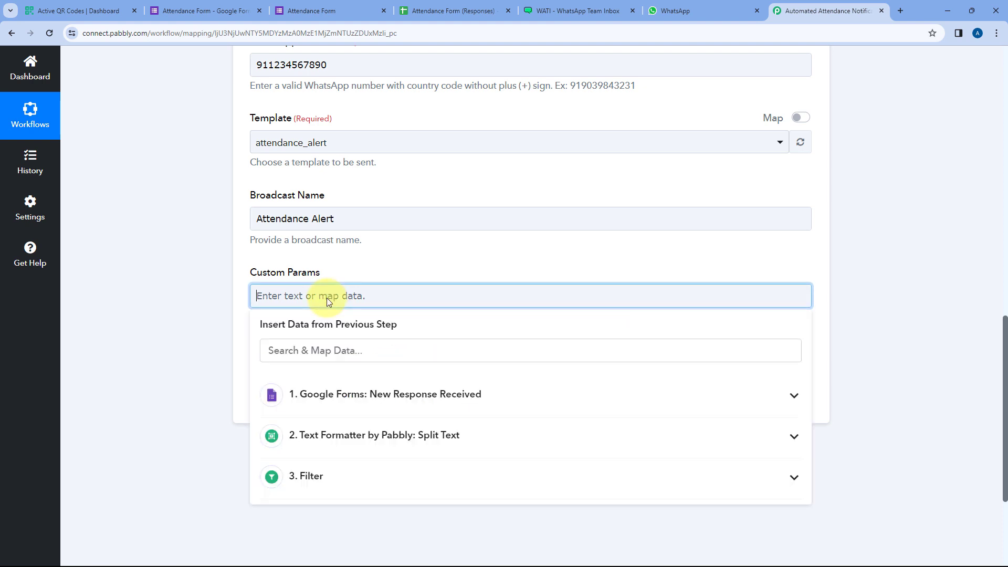
{"action": "right_click", "coordinate": [330, 302]}
{"action": "left_click", "coordinate": [353, 395]}
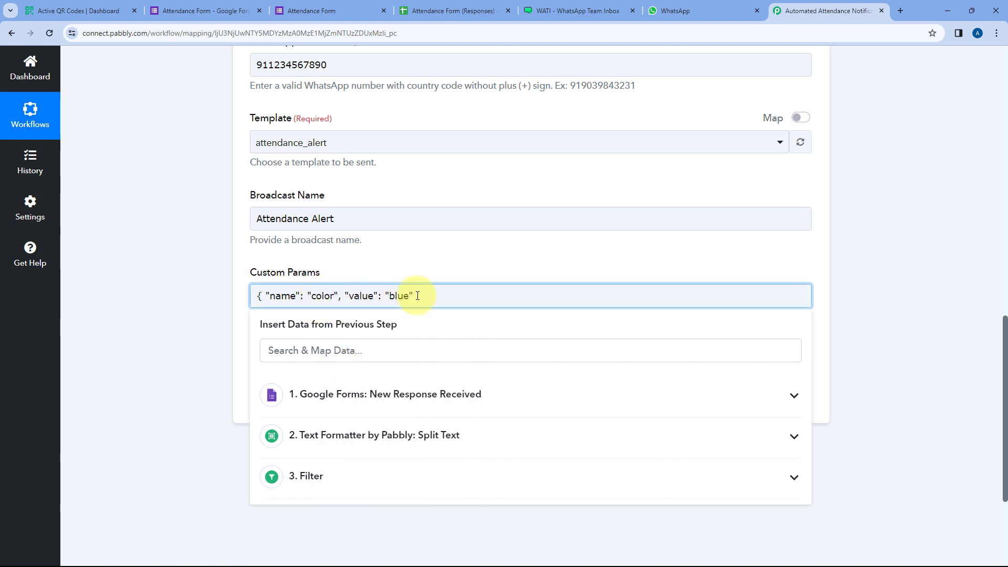
{"action": "left_click", "coordinate": [386, 271]}
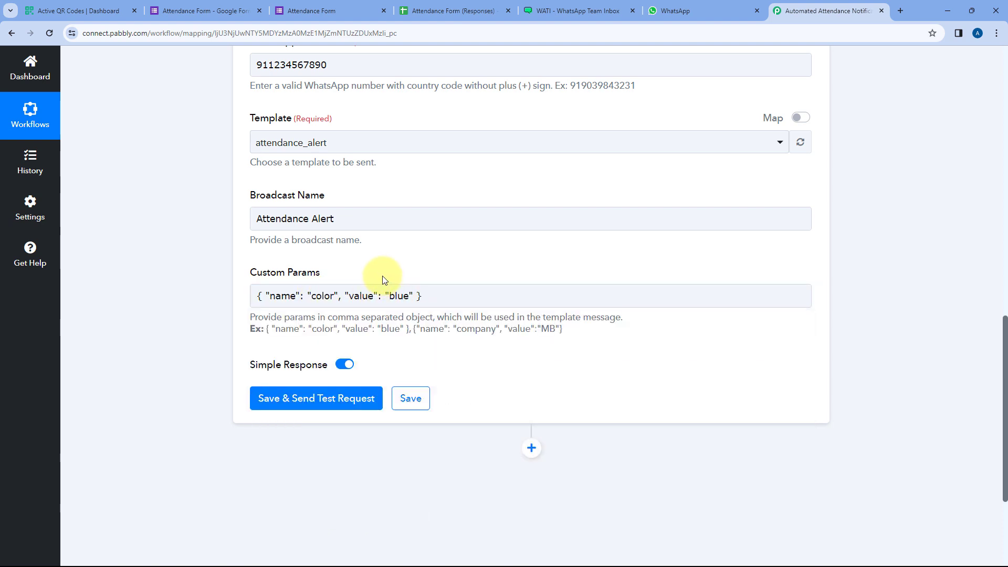
Step: Replace "color" in Custom Params with employee_name copied from the WATI template body, and compare it with the template variable
{"action": "left_click", "coordinate": [541, 11]}
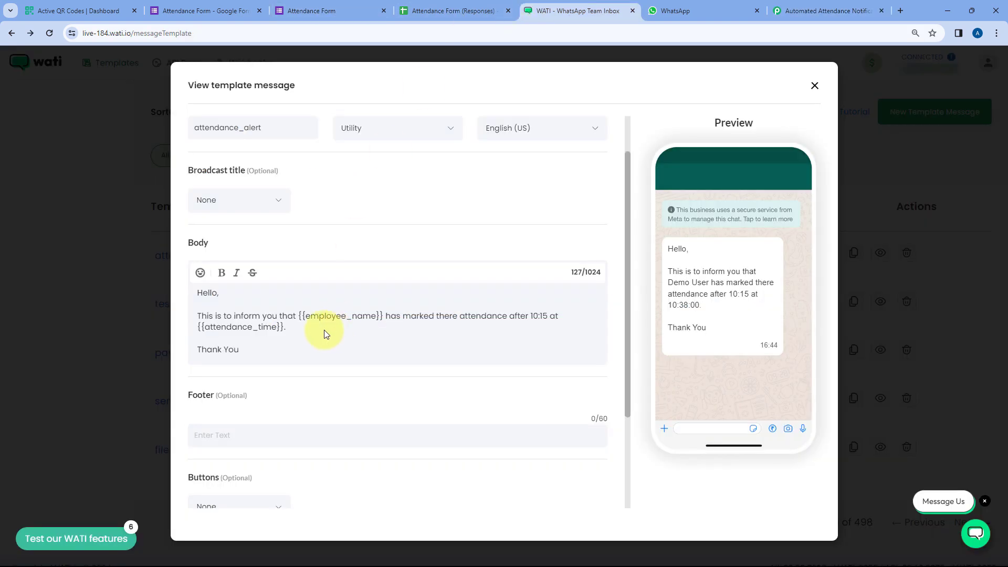
{"action": "left_click_drag", "start_coordinate": [306, 315], "coordinate": [357, 314]}
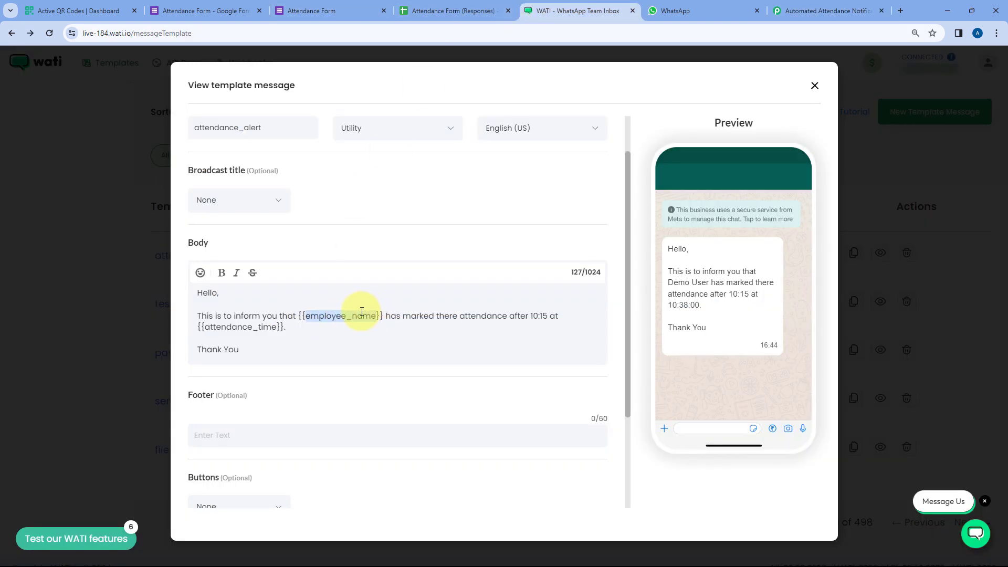
{"action": "right_click", "coordinate": [362, 312]}
{"action": "left_click", "coordinate": [379, 322]}
{"action": "left_click", "coordinate": [827, 11]}
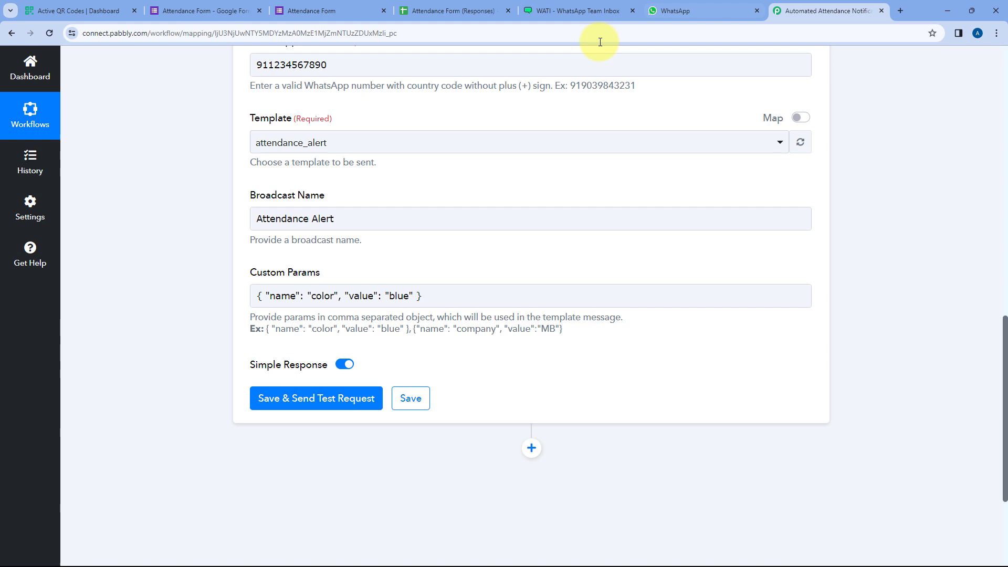
{"action": "double_click", "coordinate": [321, 295]}
{"action": "right_click", "coordinate": [318, 296]}
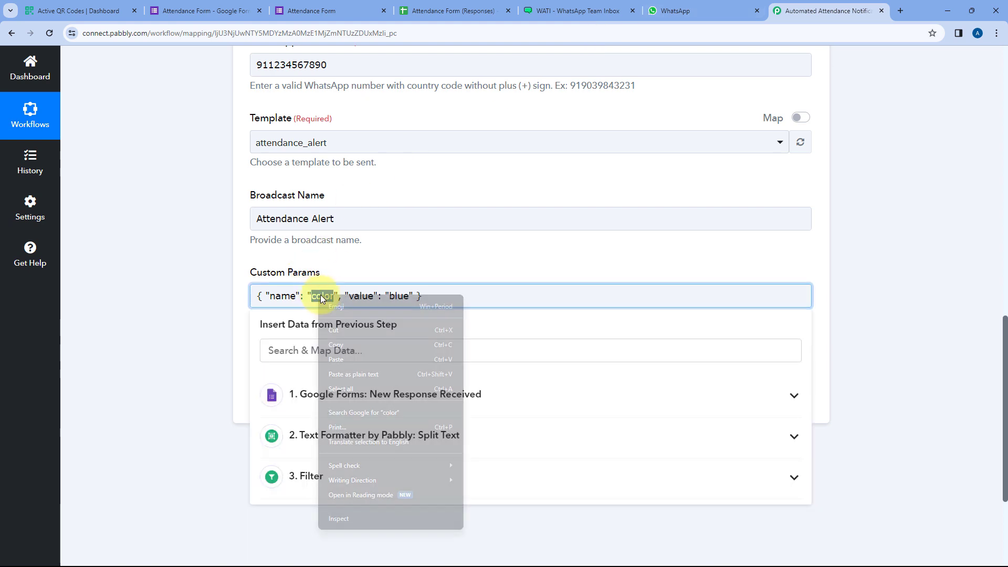
{"action": "left_click", "coordinate": [339, 373]}
{"action": "left_click", "coordinate": [260, 295]}
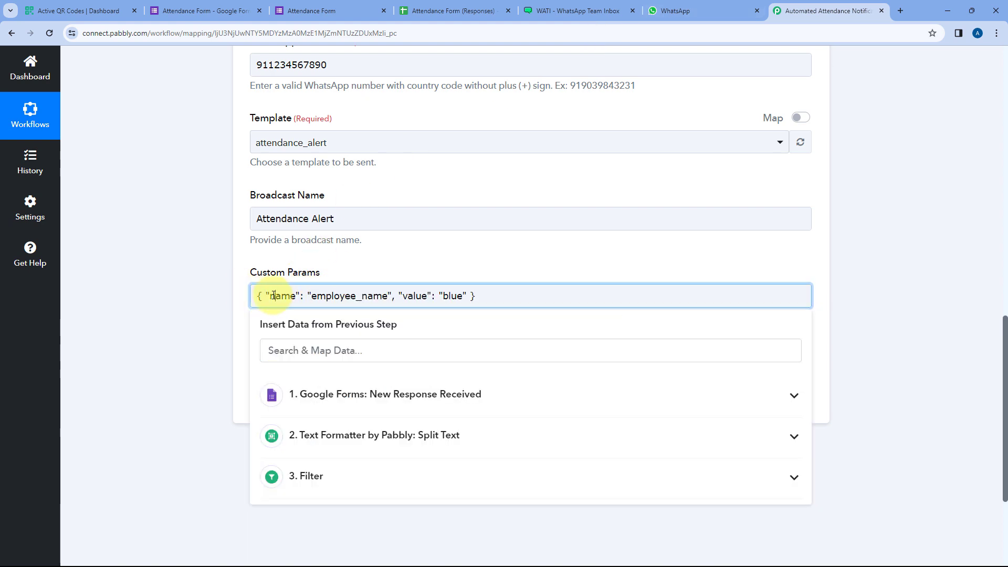
{"action": "left_click_drag", "start_coordinate": [268, 297], "coordinate": [385, 298]}
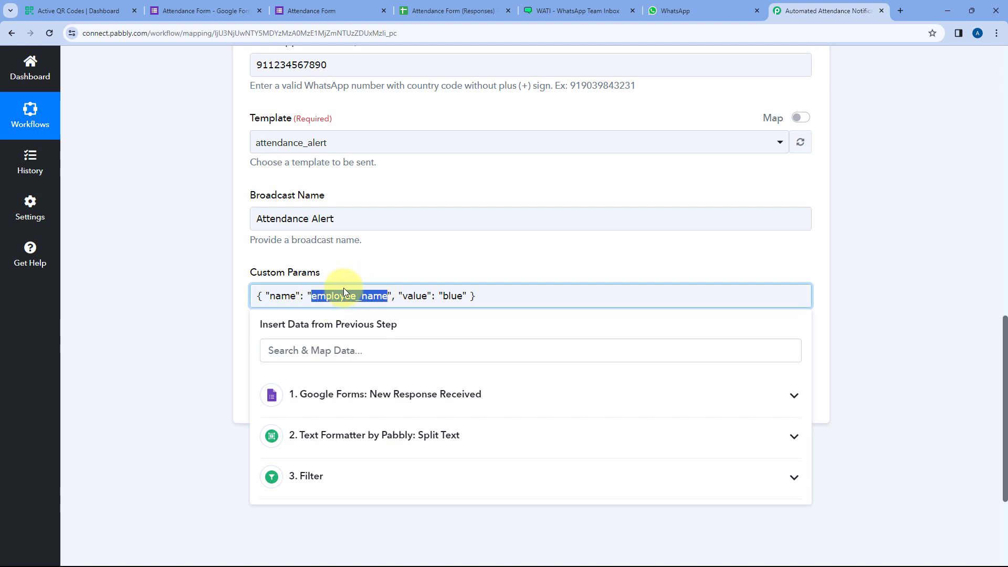
{"action": "left_click", "coordinate": [578, 11]}
{"action": "left_click", "coordinate": [371, 317]}
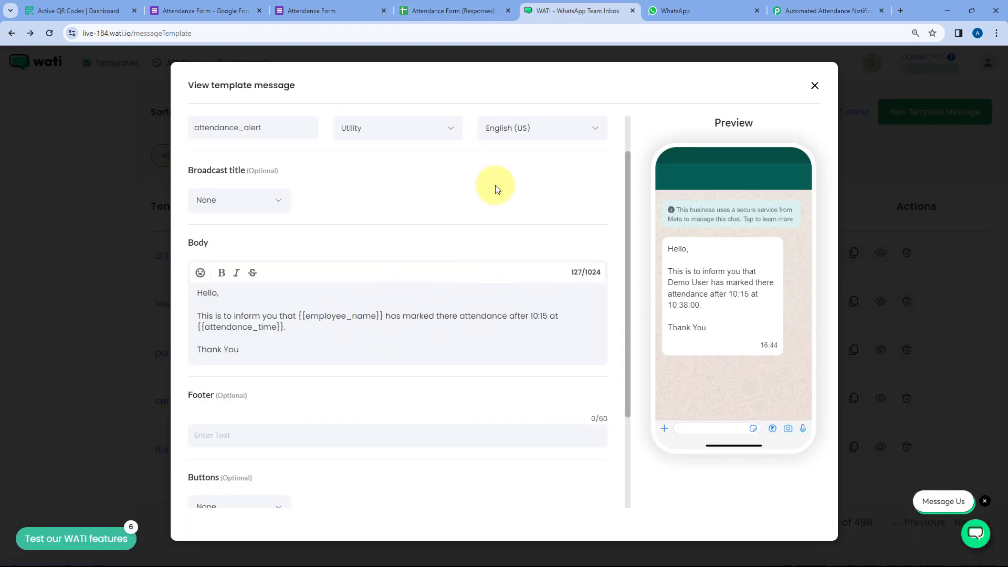
{"action": "left_click", "coordinate": [822, 11]}
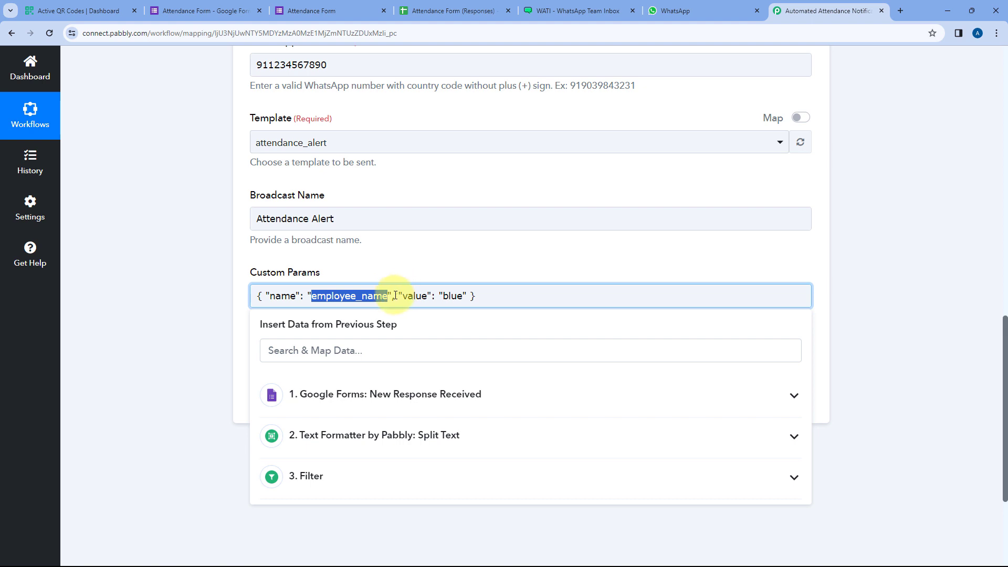
Step: Replace "blue" in the employee_name parameter with the Name field mapped from the Google Forms response
{"action": "left_click_drag", "start_coordinate": [403, 297], "coordinate": [430, 296]}
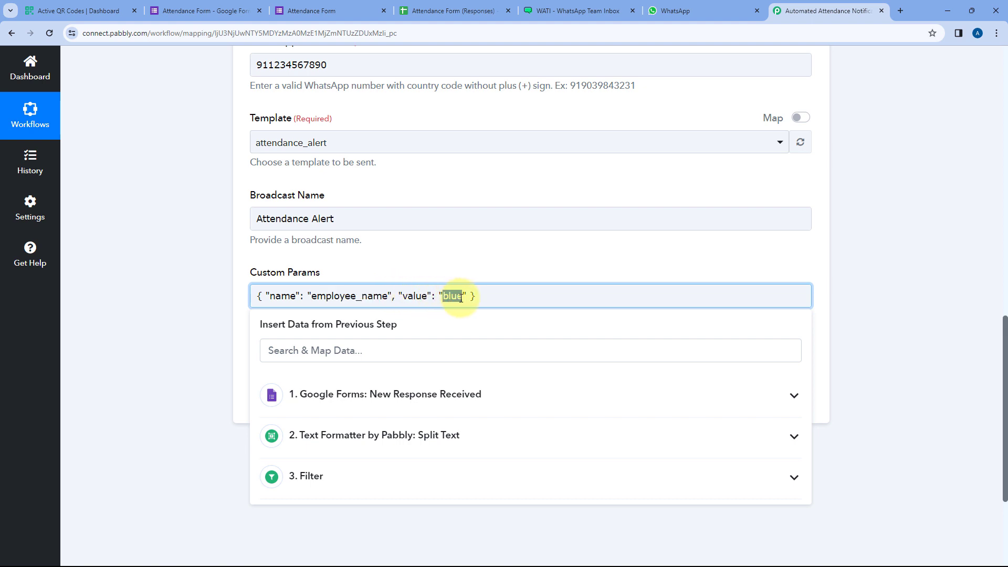
{"action": "left_click", "coordinate": [567, 7]}
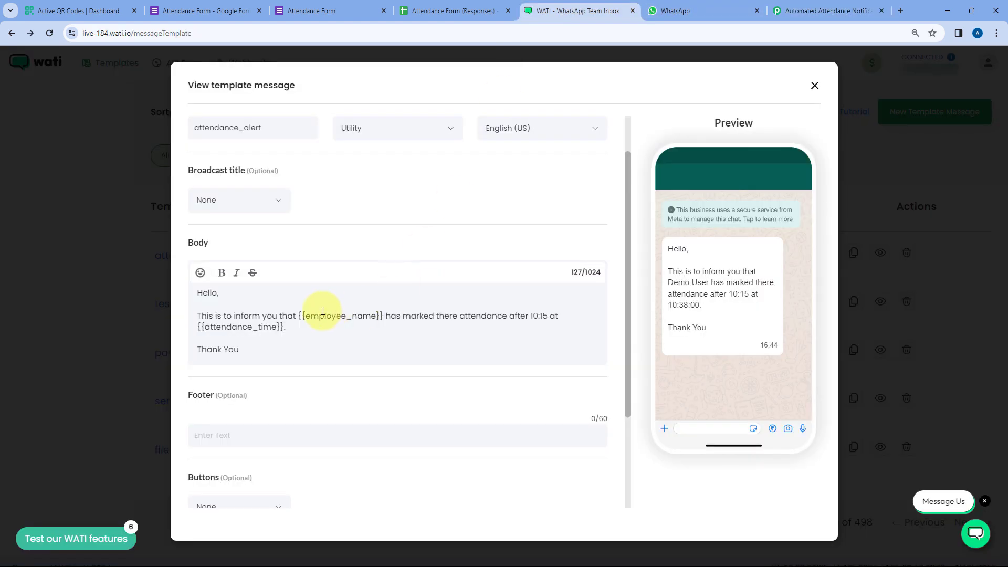
{"action": "left_click", "coordinate": [828, 10]}
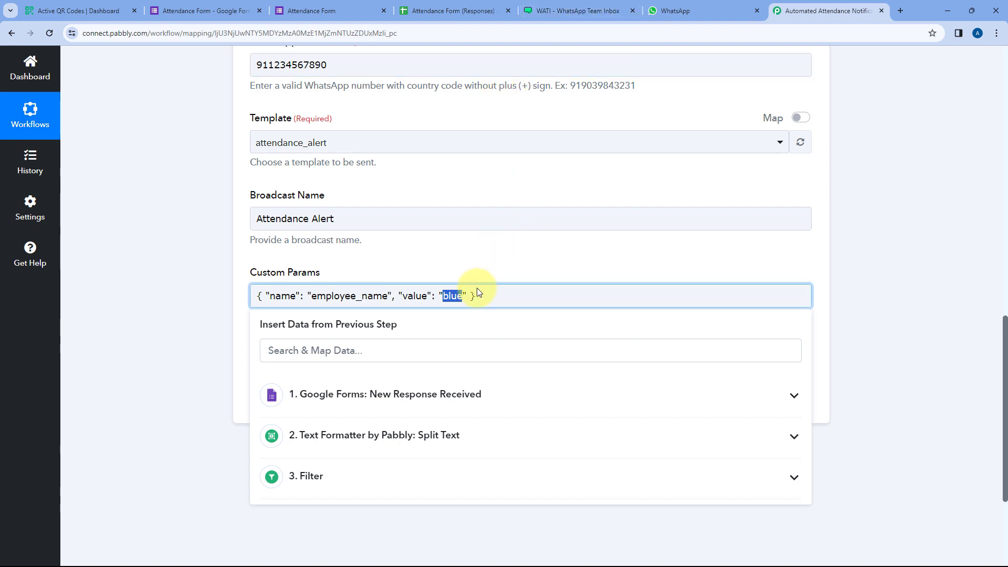
{"action": "key", "text": "BackSpace"}
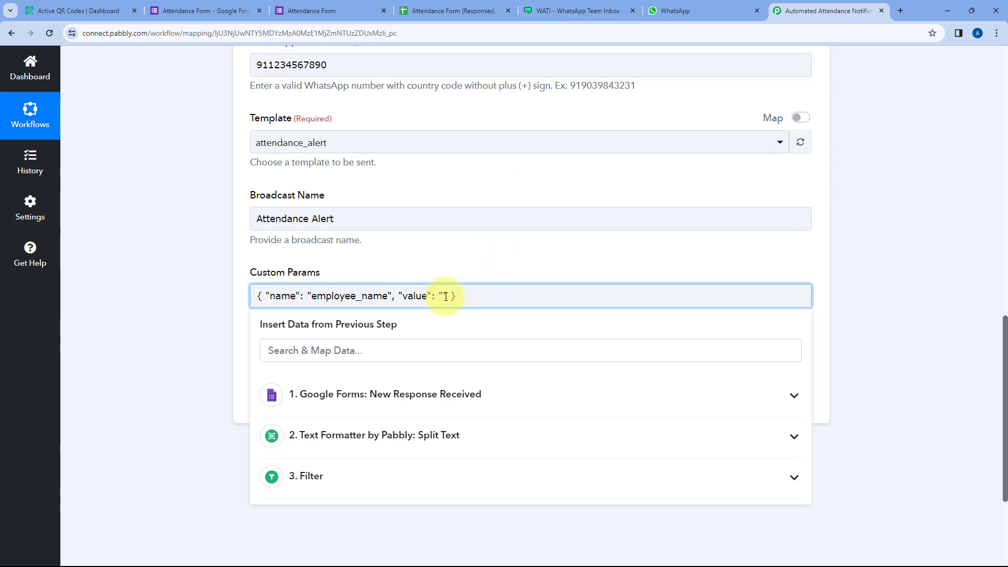
{"action": "left_click", "coordinate": [386, 394]}
{"action": "scroll", "coordinate": [310, 399], "scroll_direction": "down", "scroll_amount": 3}
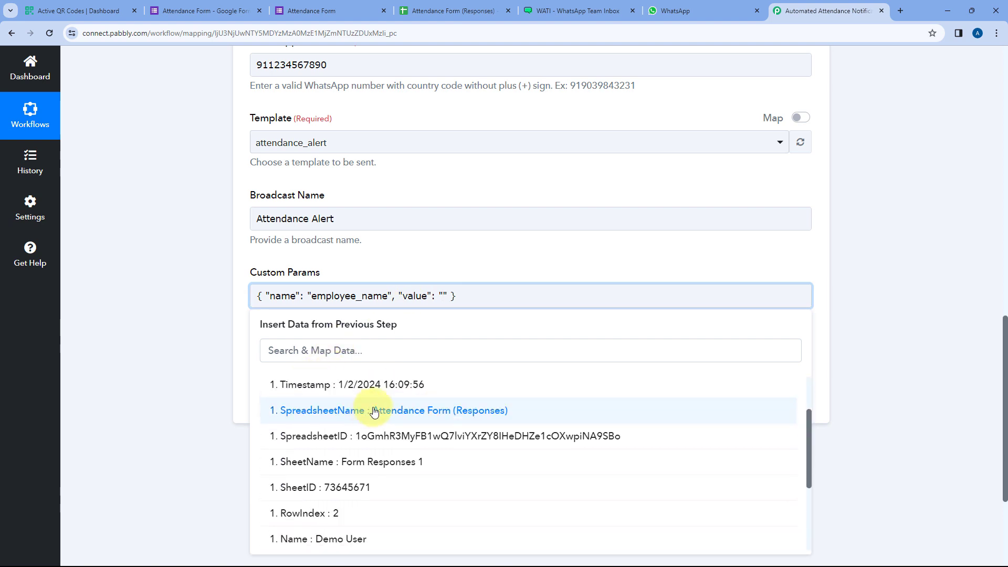
{"action": "left_click", "coordinate": [319, 411]}
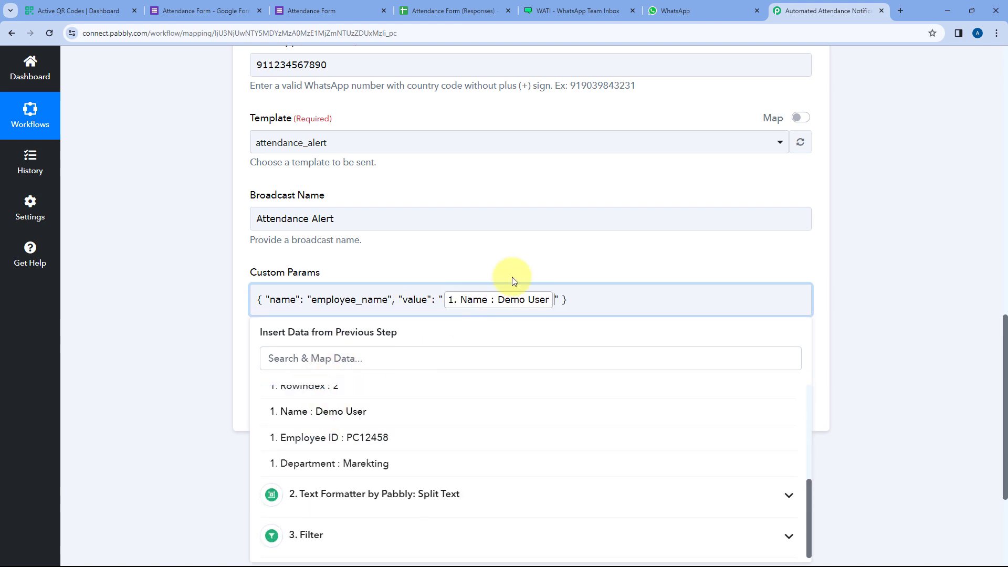
Step: Append a comma after the employee_name object in Custom Params and check the {{attendance_time}} variable in the WATI template
{"action": "left_click", "coordinate": [583, 302]}
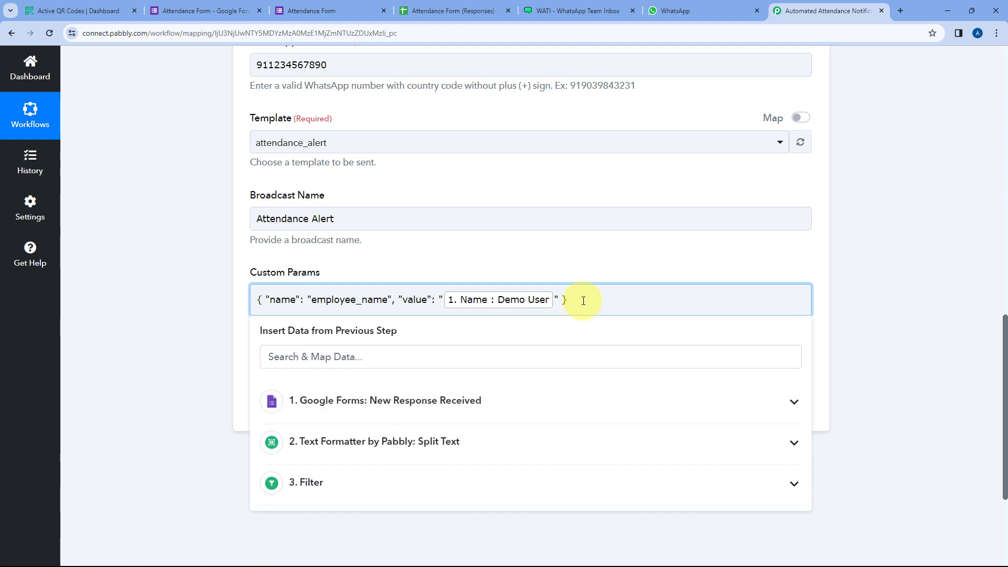
{"action": "left_click", "coordinate": [601, 9]}
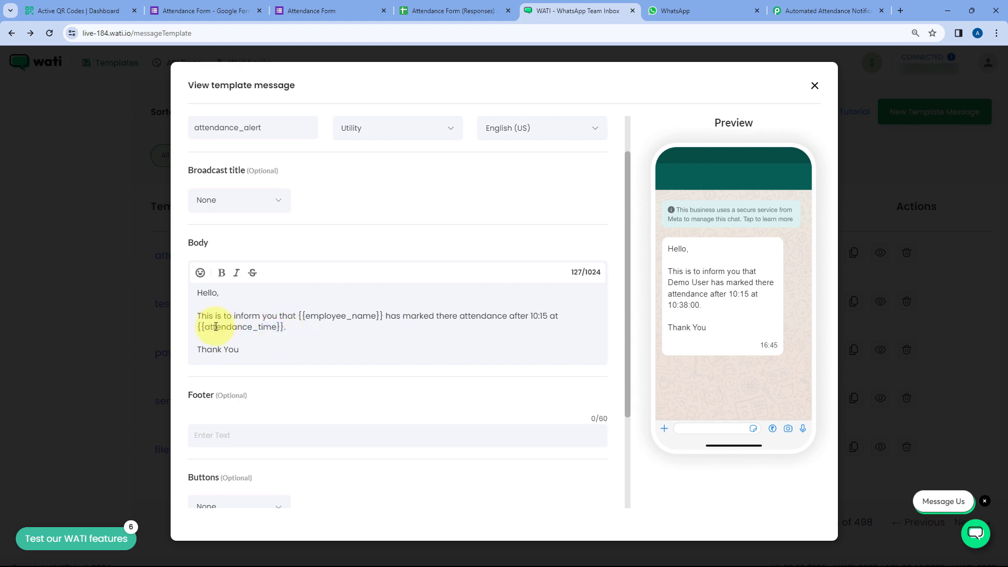
{"action": "left_click_drag", "start_coordinate": [203, 328], "coordinate": [266, 329]}
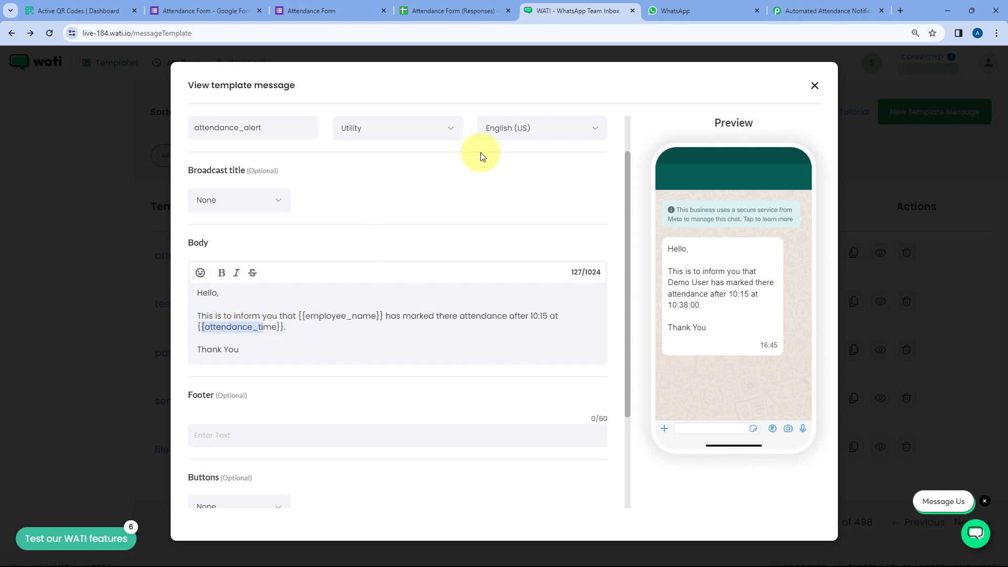
{"action": "left_click", "coordinate": [828, 11]}
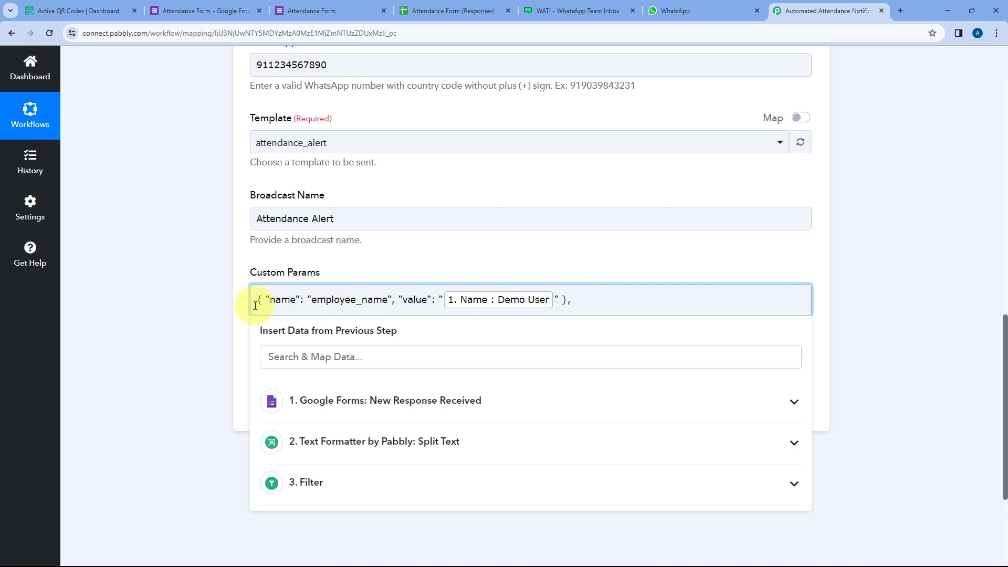
{"action": "left_click", "coordinate": [240, 313]}
{"action": "left_click", "coordinate": [645, 291]}
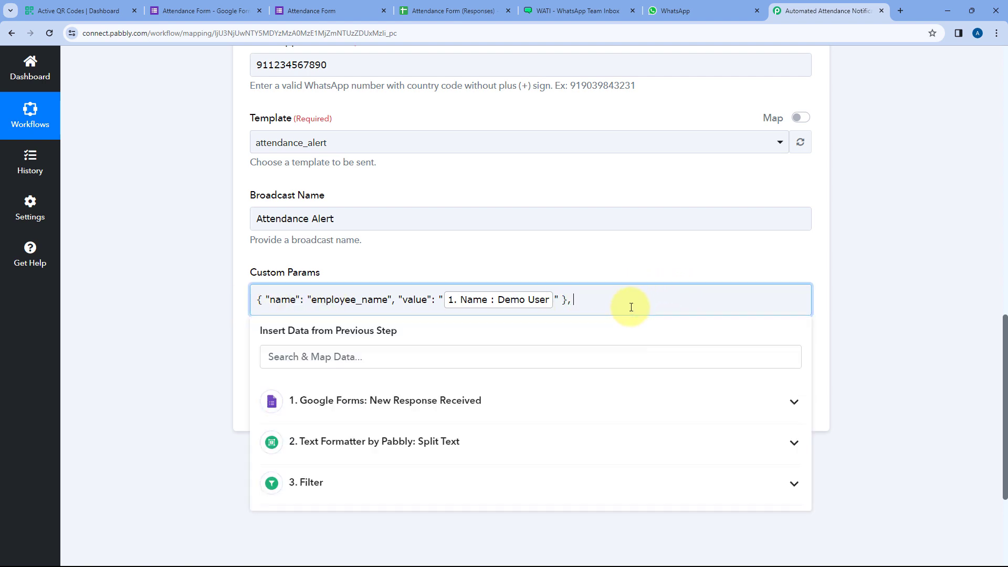
{"action": "type", "text": "employee_name"}
{"action": "left_click", "coordinate": [500, 256]}
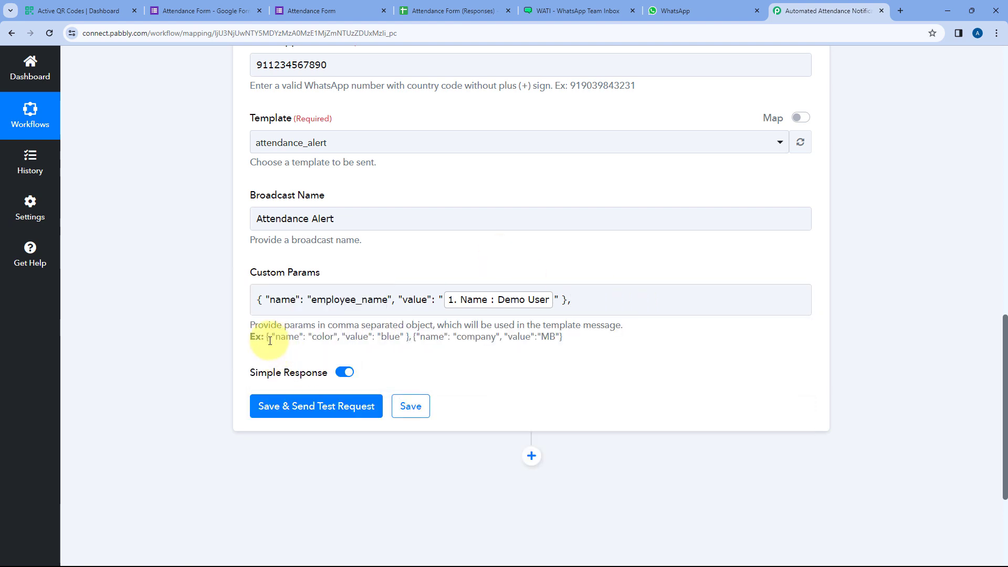
Step: Append a second copy of the example object { "name": "color", "value": "blue" } after the employee_name object in Custom Params
{"action": "left_click_drag", "start_coordinate": [268, 336], "coordinate": [409, 336]}
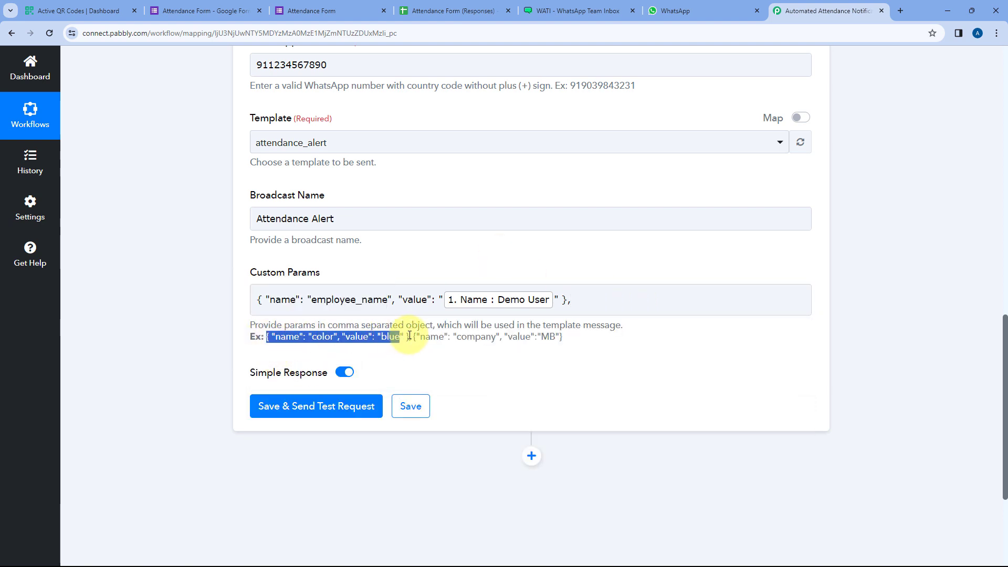
{"action": "left_click", "coordinate": [610, 299]}
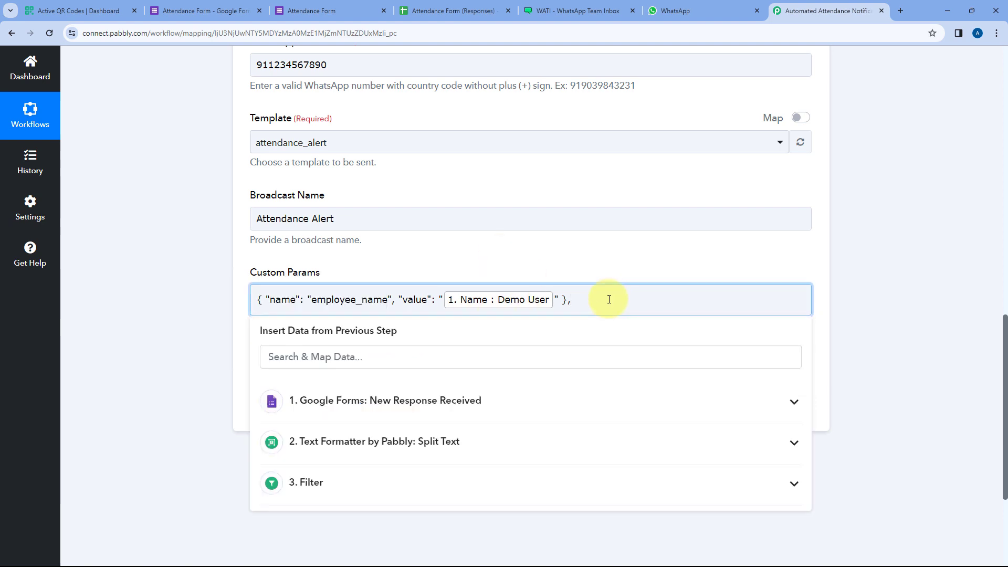
{"action": "type", "text": "{ \"name\": \"color\", \"value\": \"blue\" }"}
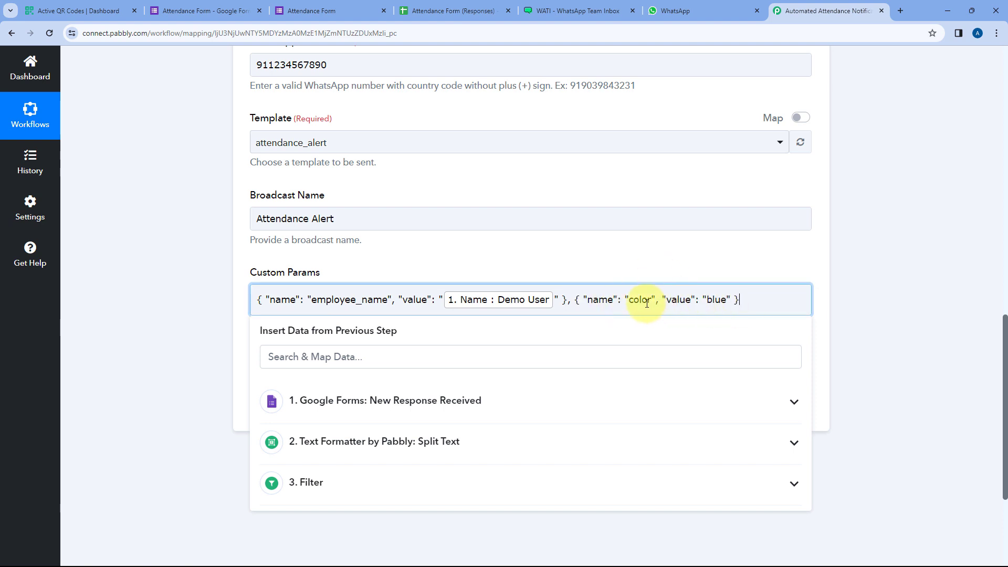
Step: Replace "color" in the second Custom Params object with attendance_time copied from the WATI template body
{"action": "double_click", "coordinate": [643, 299]}
{"action": "key", "text": "BackSpace"}
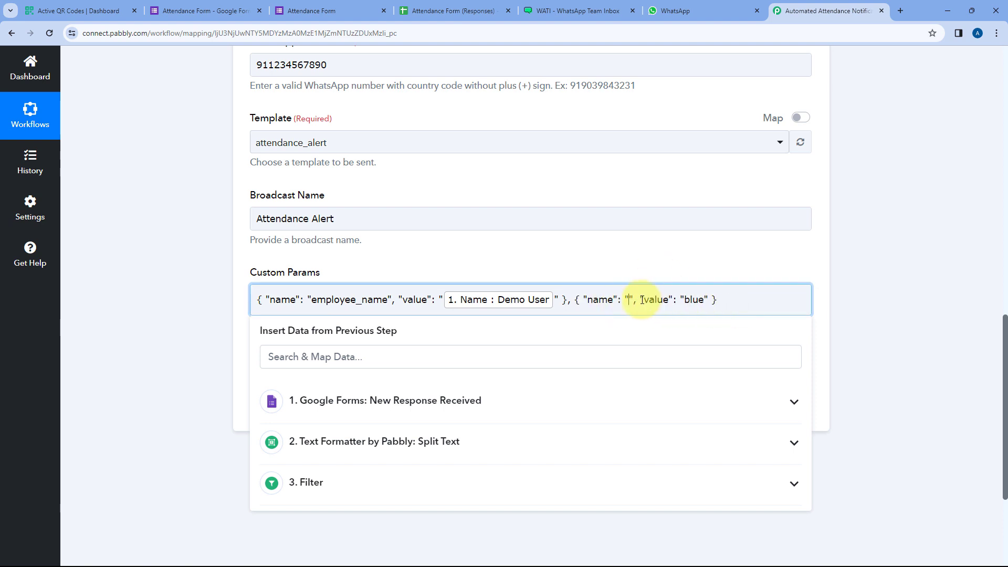
{"action": "left_click", "coordinate": [578, 10]}
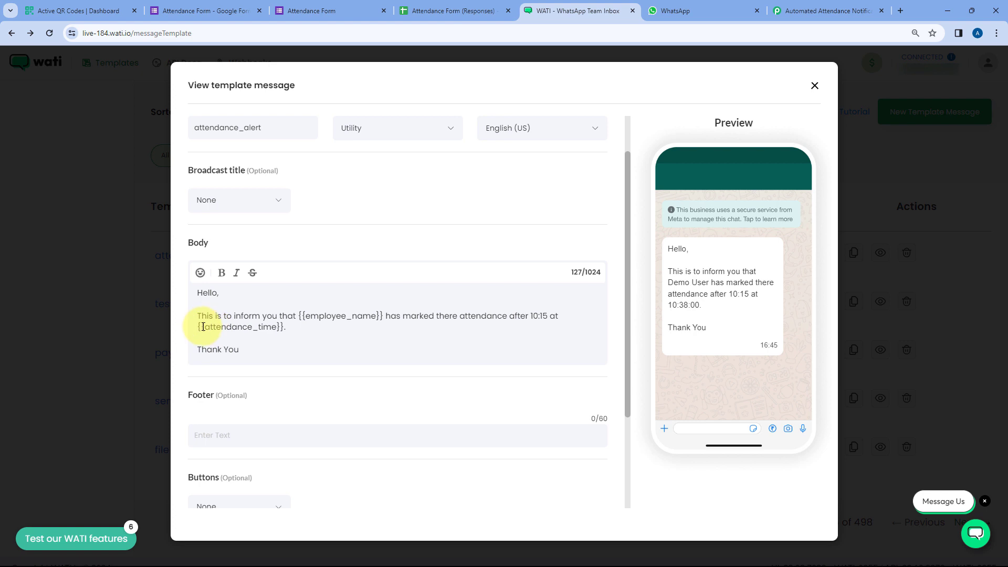
{"action": "mouse_move", "coordinate": [205, 328]}
{"action": "left_mouse_down"}
{"action": "mouse_move", "coordinate": [280, 331]}
{"action": "mouse_move", "coordinate": [221, 327]}
{"action": "left_mouse_up"}
{"action": "left_click", "coordinate": [278, 327]}
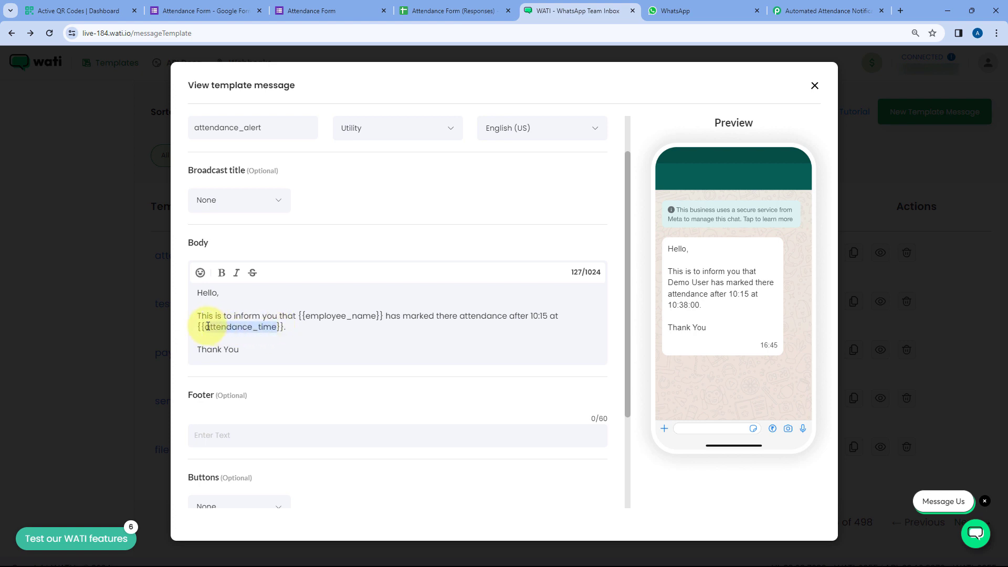
{"action": "right_click", "coordinate": [221, 330]}
{"action": "left_click", "coordinate": [827, 11]}
{"action": "left_click", "coordinate": [827, 10]}
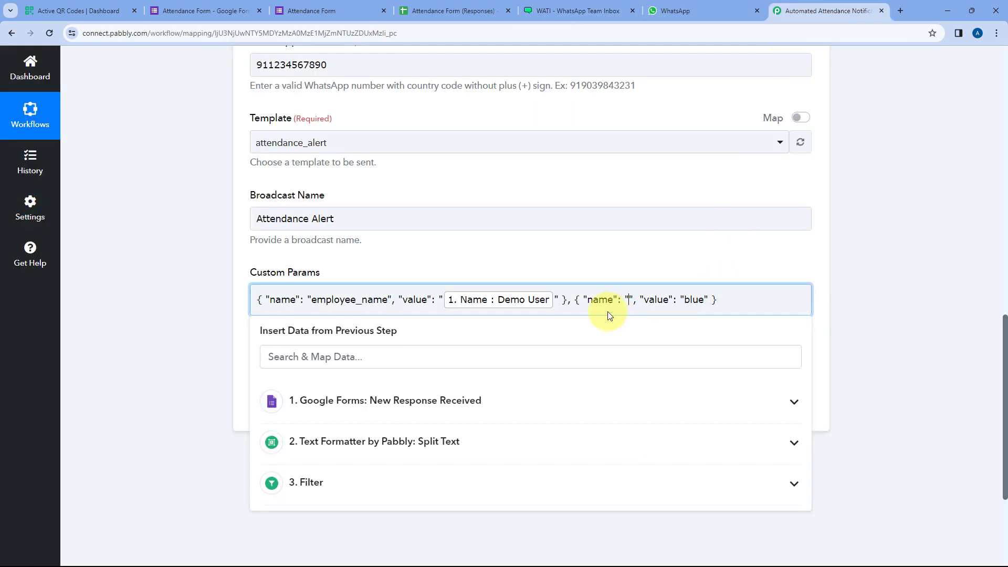
{"action": "type", "text": "attendance_time"}
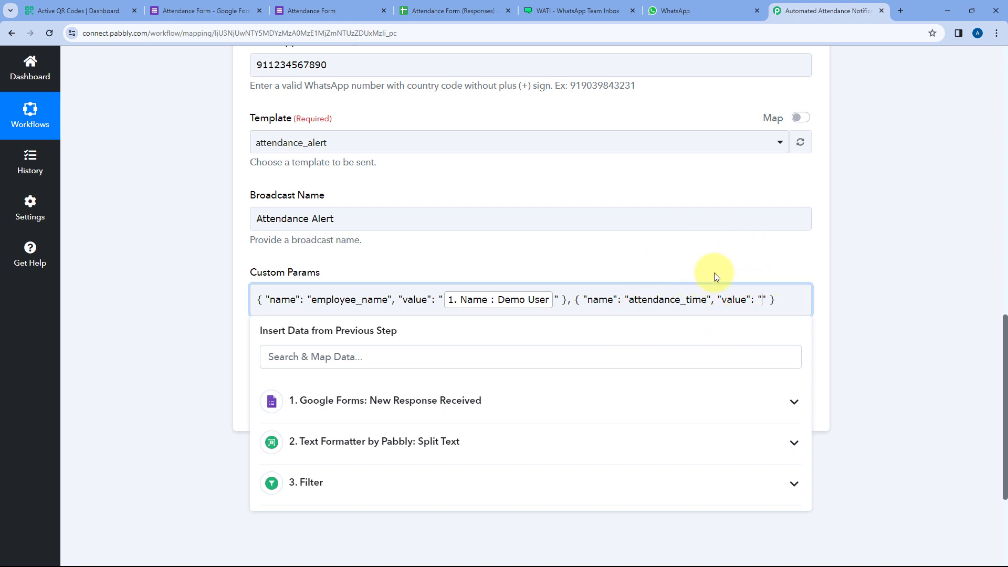
Step: Replace "blue" in the attendance_time parameter with the Timestamp field mapped from the Google Forms response
{"action": "left_click", "coordinate": [450, 408]}
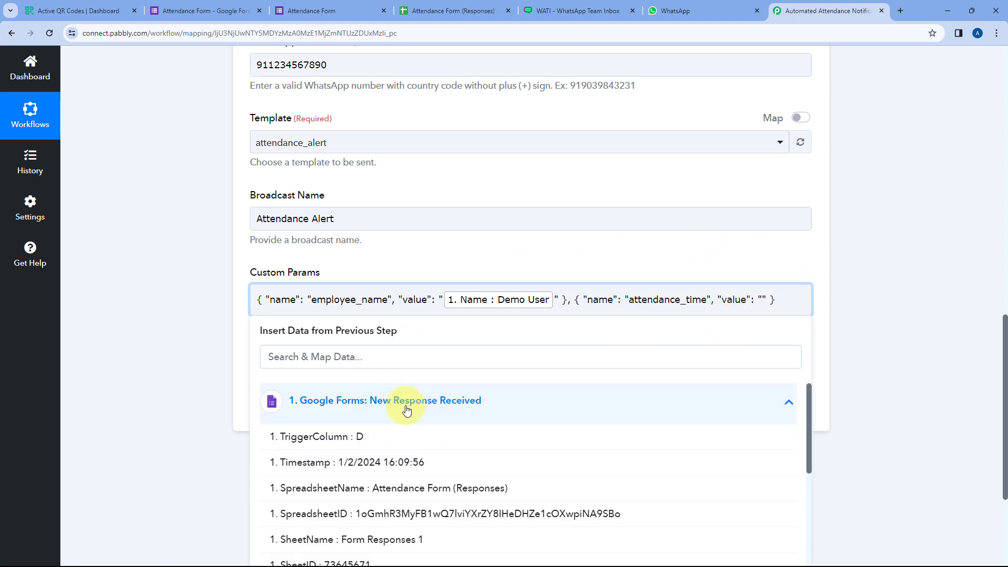
{"action": "left_click", "coordinate": [376, 463]}
{"action": "left_click", "coordinate": [534, 257]}
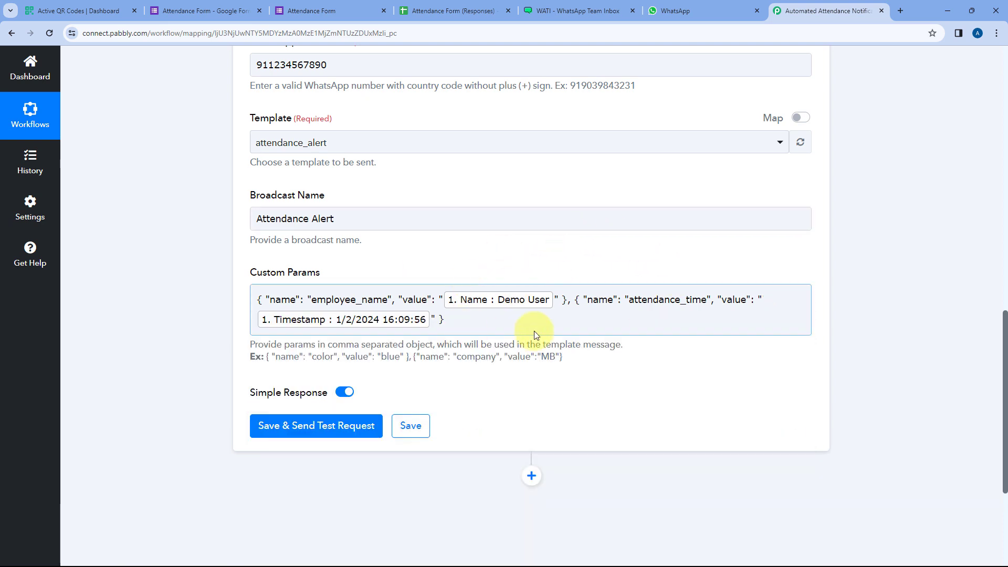
{"action": "left_click", "coordinate": [547, 273]}
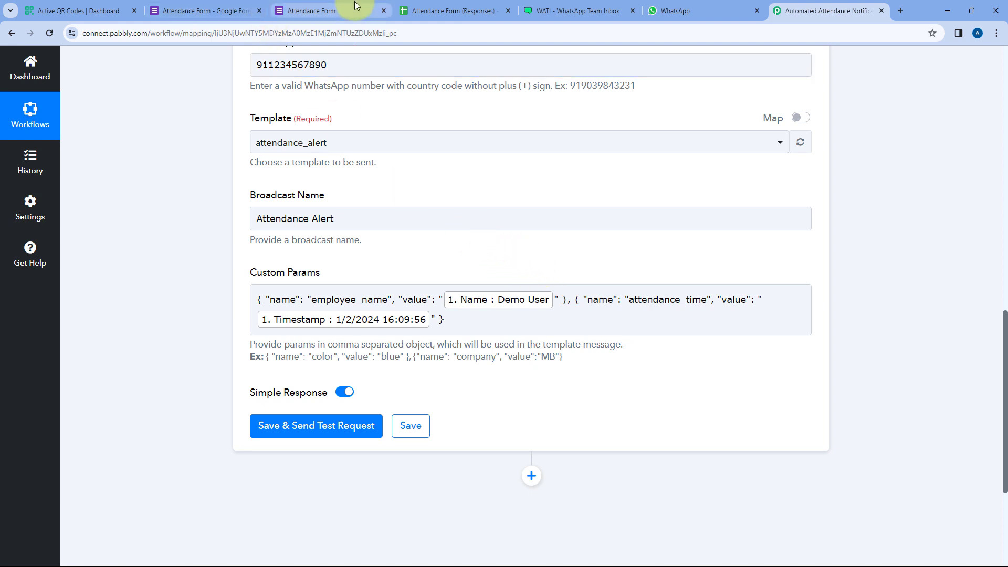
Step: Check the submitted attendance form and the WATI template body against the two mapped parameters in Custom Params
{"action": "left_click", "coordinate": [339, 6]}
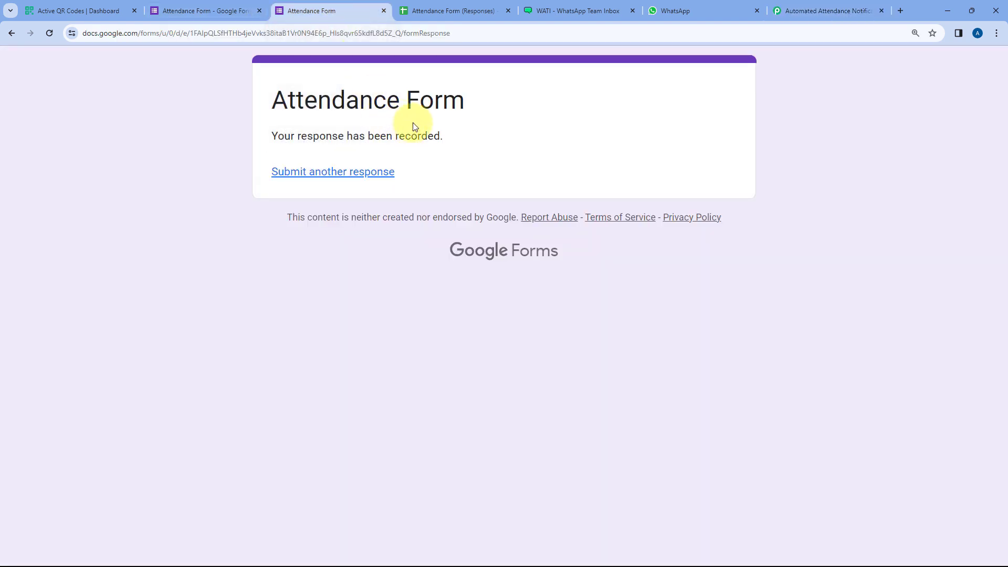
{"action": "left_click", "coordinate": [794, 6]}
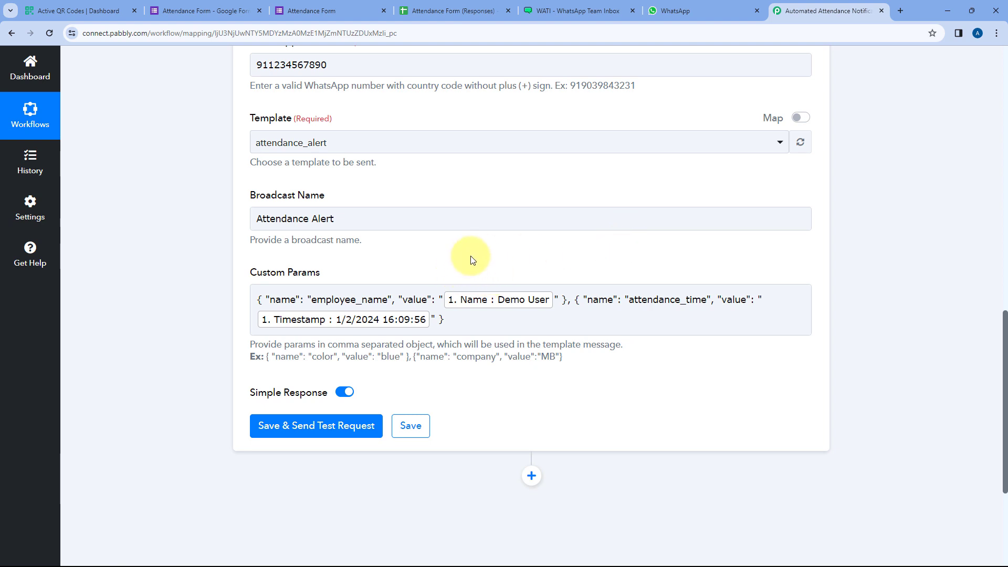
{"action": "left_click", "coordinate": [579, 10]}
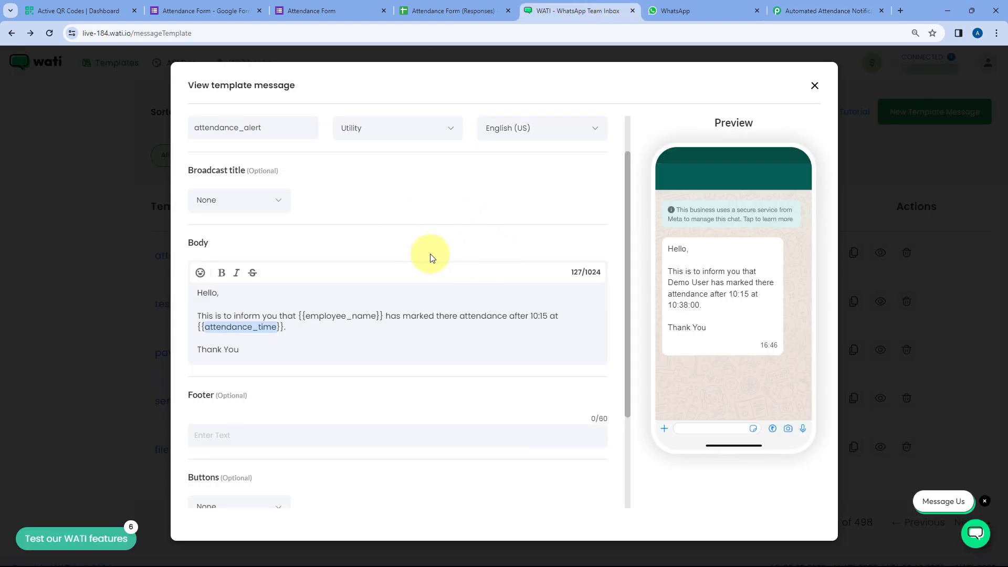
{"action": "left_click", "coordinate": [377, 292]}
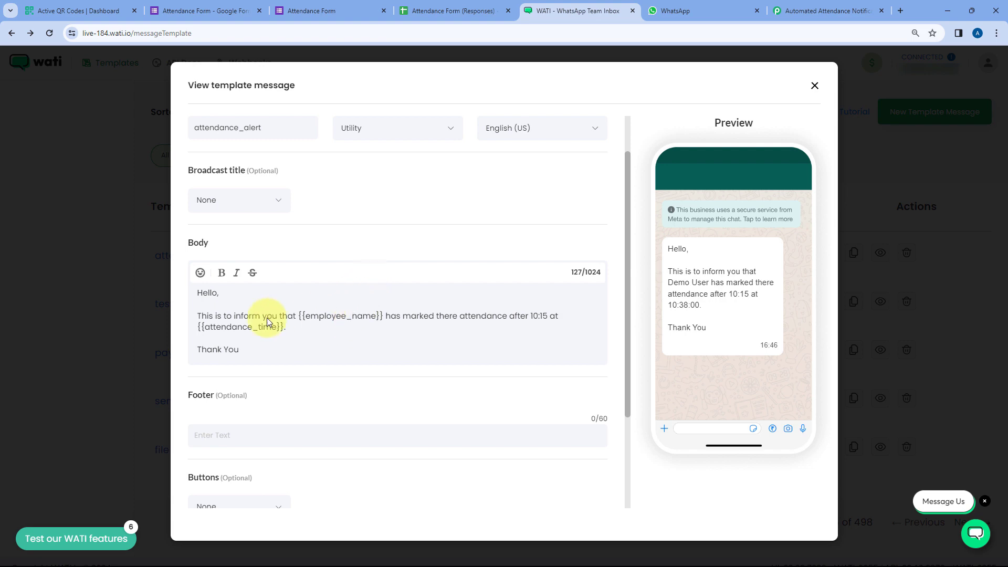
{"action": "left_click", "coordinate": [826, 6]}
{"action": "left_click", "coordinate": [452, 308]}
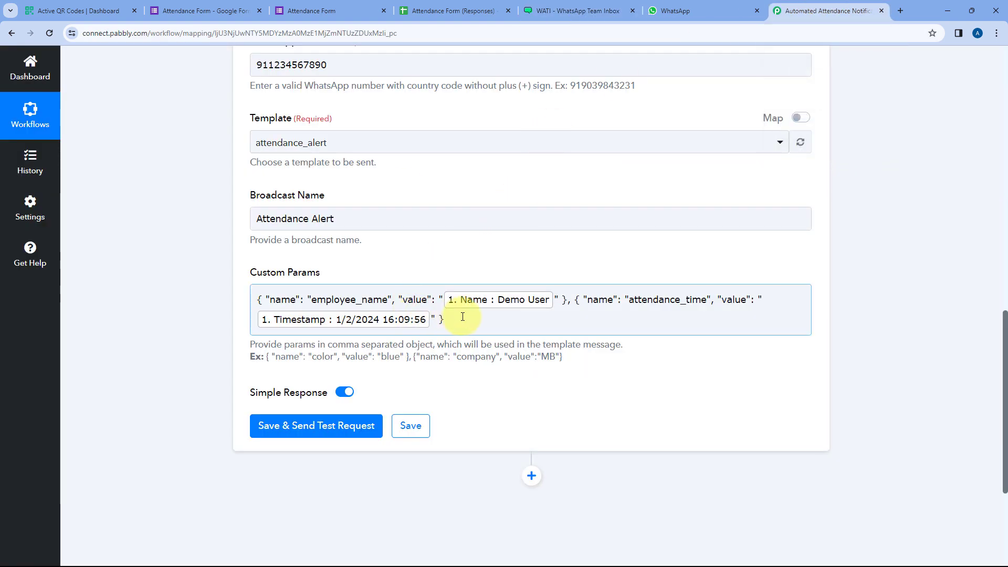
{"action": "left_click", "coordinate": [385, 261]}
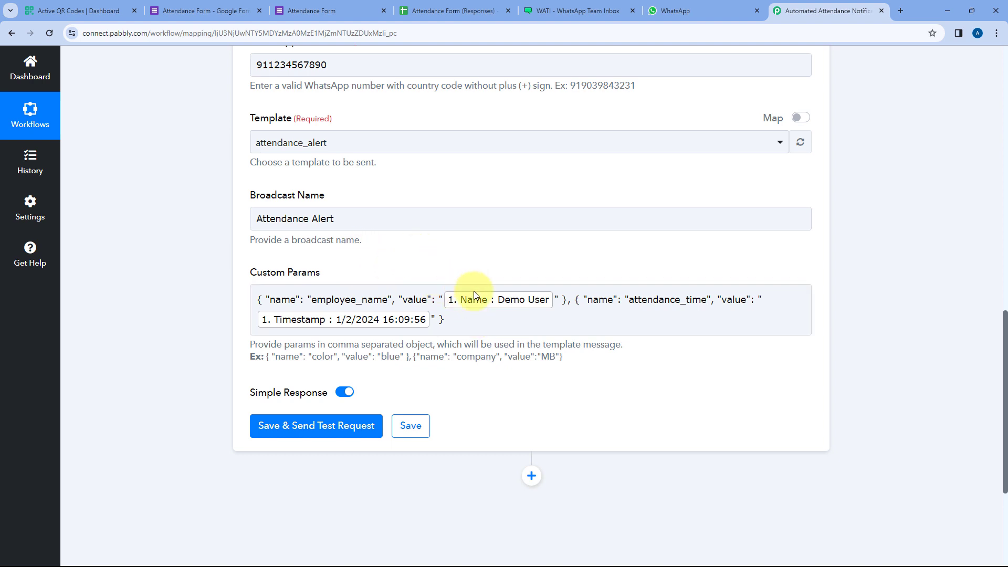
{"action": "left_click", "coordinate": [504, 316]}
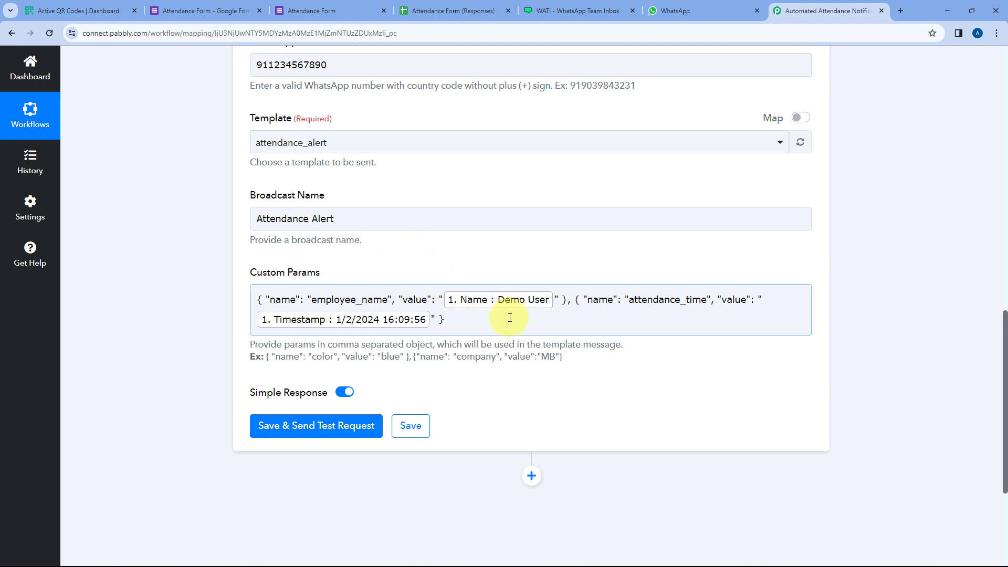
Step: Save the WATI action with a test request and review the template name and parameters in the received response
{"action": "scroll", "coordinate": [239, 246], "scroll_direction": "down", "scroll_amount": 2}
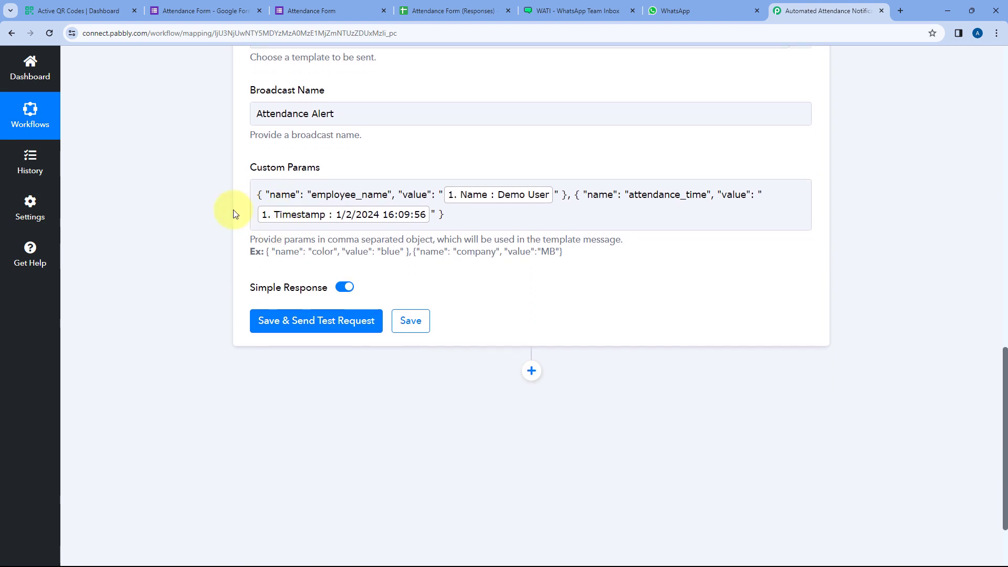
{"action": "left_click", "coordinate": [317, 323]}
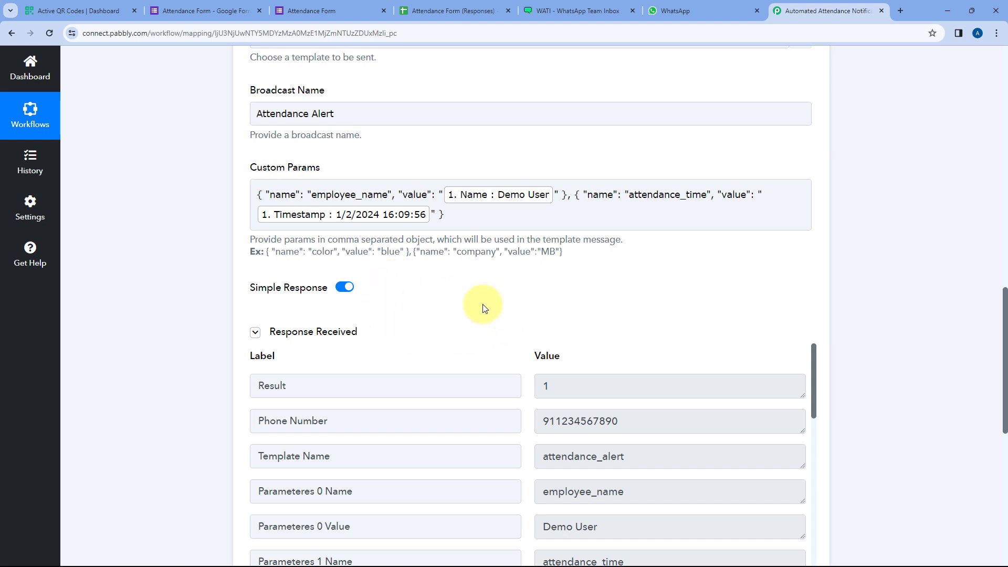
{"action": "scroll", "coordinate": [481, 403], "scroll_direction": "down", "scroll_amount": 1}
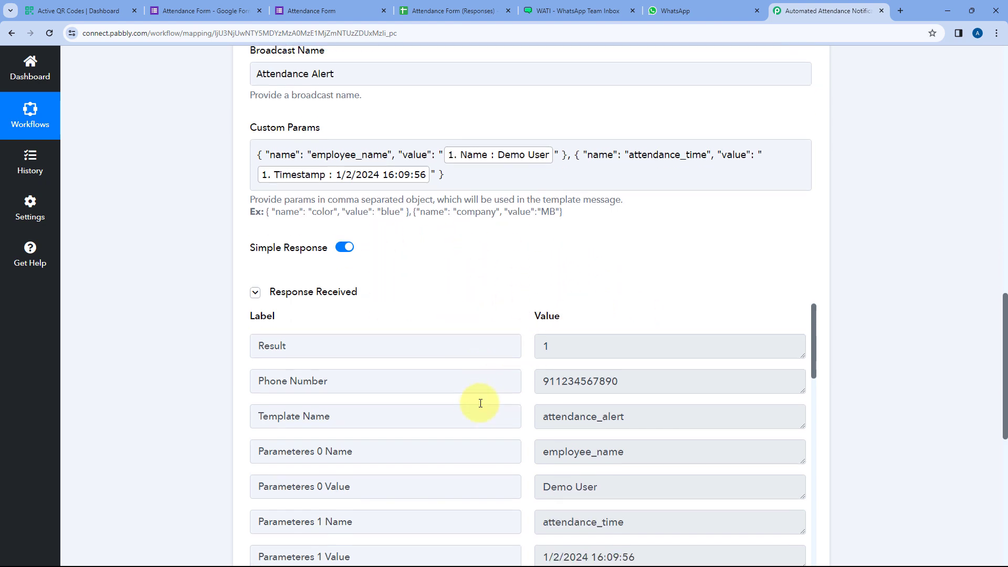
{"action": "scroll", "coordinate": [481, 403], "scroll_direction": "down", "scroll_amount": 5}
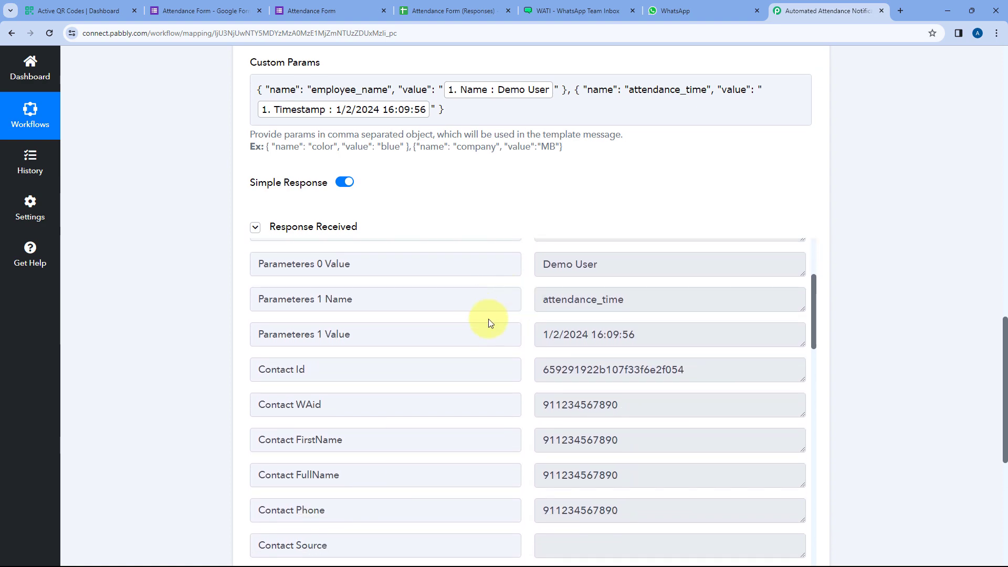
{"action": "scroll", "coordinate": [488, 322], "scroll_direction": "up", "scroll_amount": 1}
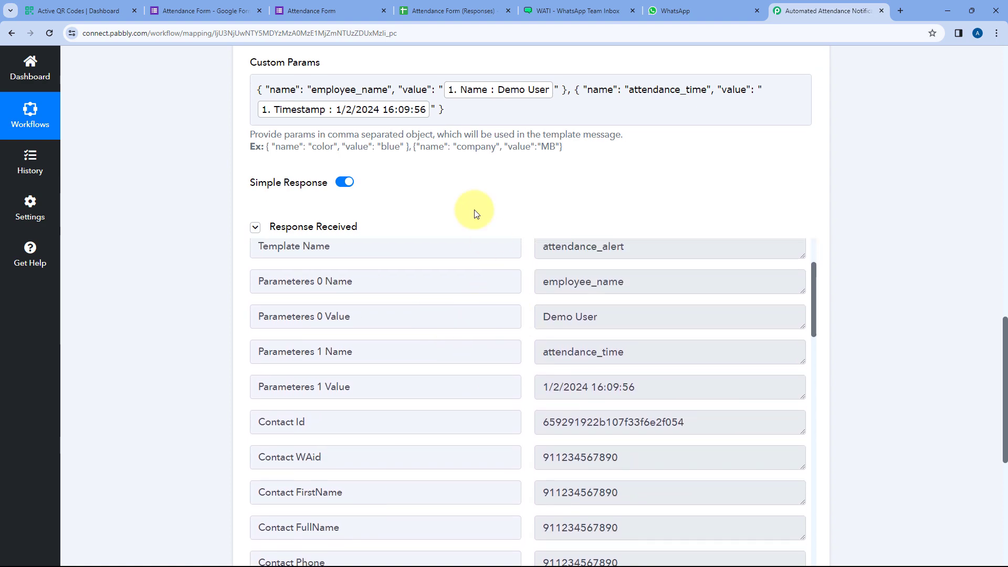
{"action": "scroll", "coordinate": [467, 210], "scroll_direction": "up", "scroll_amount": 4}
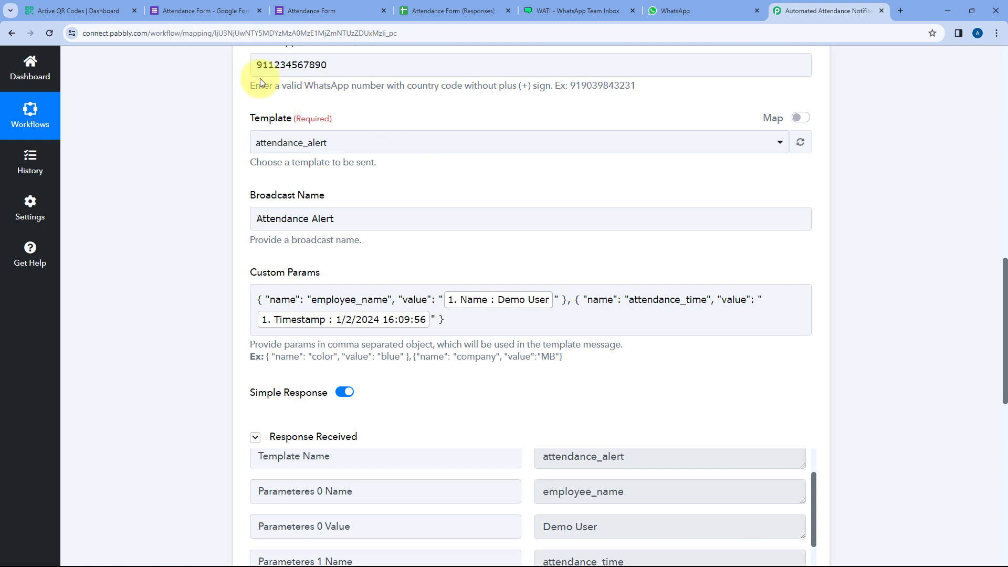
{"action": "scroll", "coordinate": [417, 79], "scroll_direction": "down", "scroll_amount": 1}
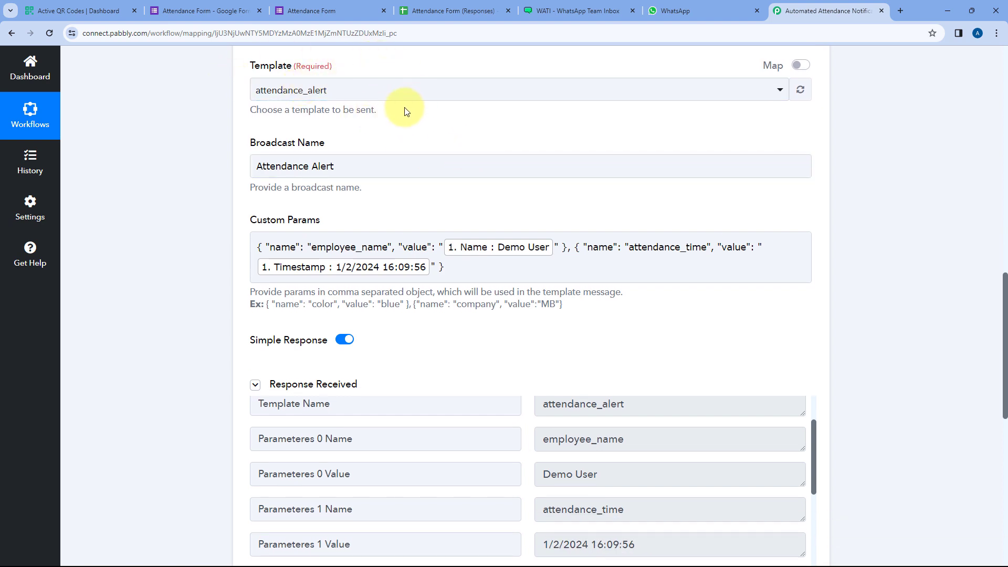
Step: Switch to WhatsApp, open the received attendance alert, accept the business account notice, and check the employee name and attendance time
{"action": "left_click", "coordinate": [714, 9]}
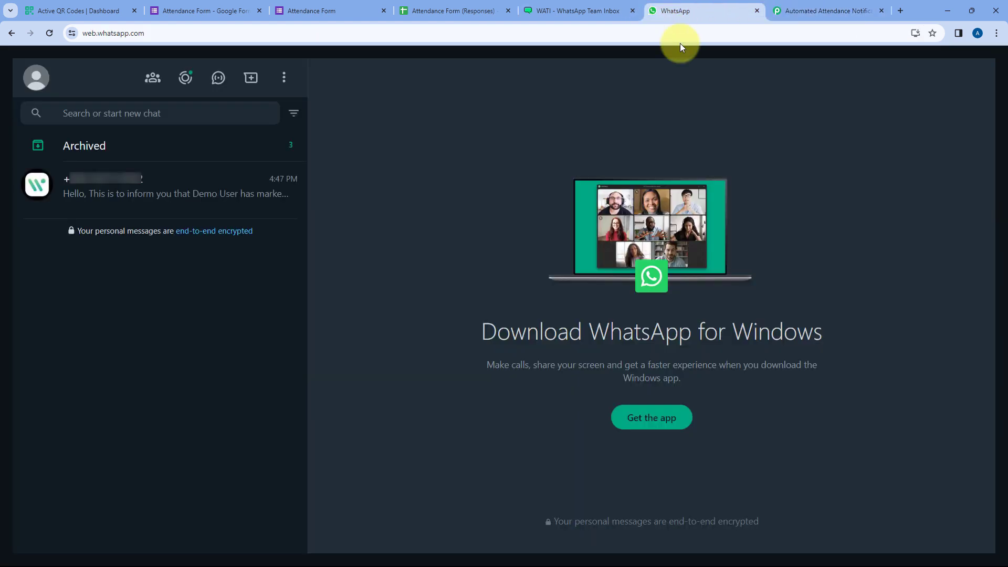
{"action": "left_click", "coordinate": [184, 189]}
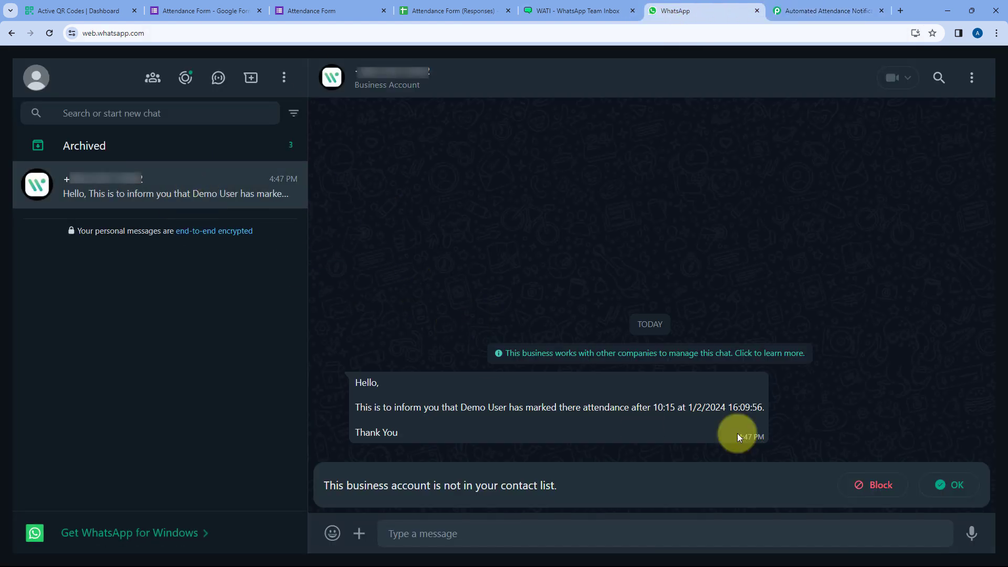
{"action": "left_click", "coordinate": [964, 492]}
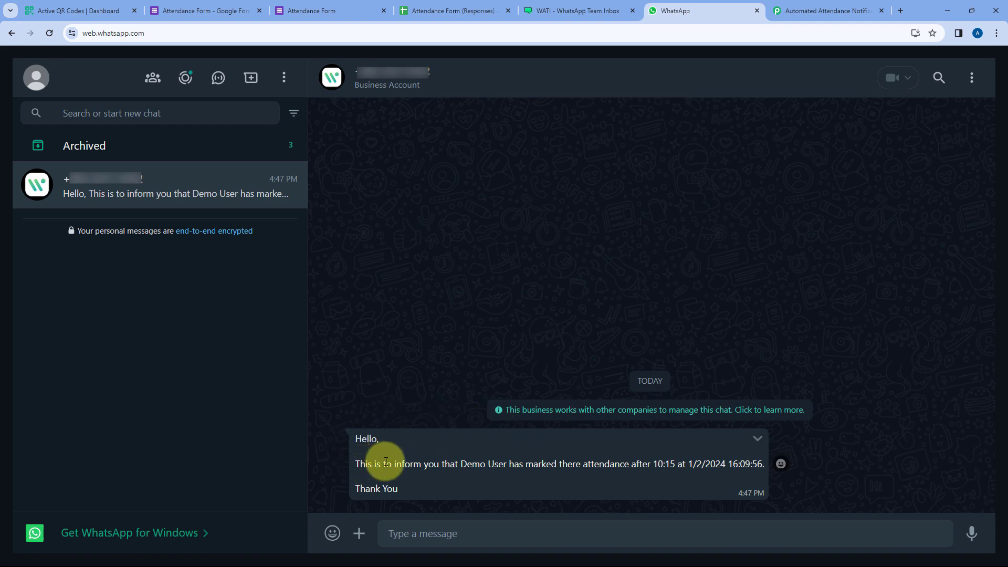
{"action": "left_click_drag", "start_coordinate": [463, 467], "coordinate": [508, 467]}
{"action": "left_click", "coordinate": [315, 10]}
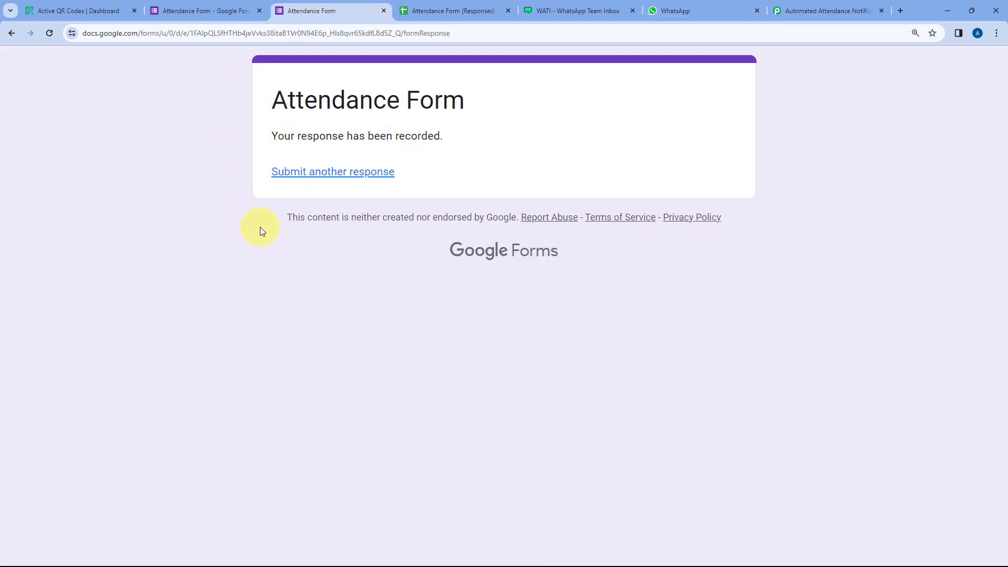
{"action": "left_click", "coordinate": [701, 10]}
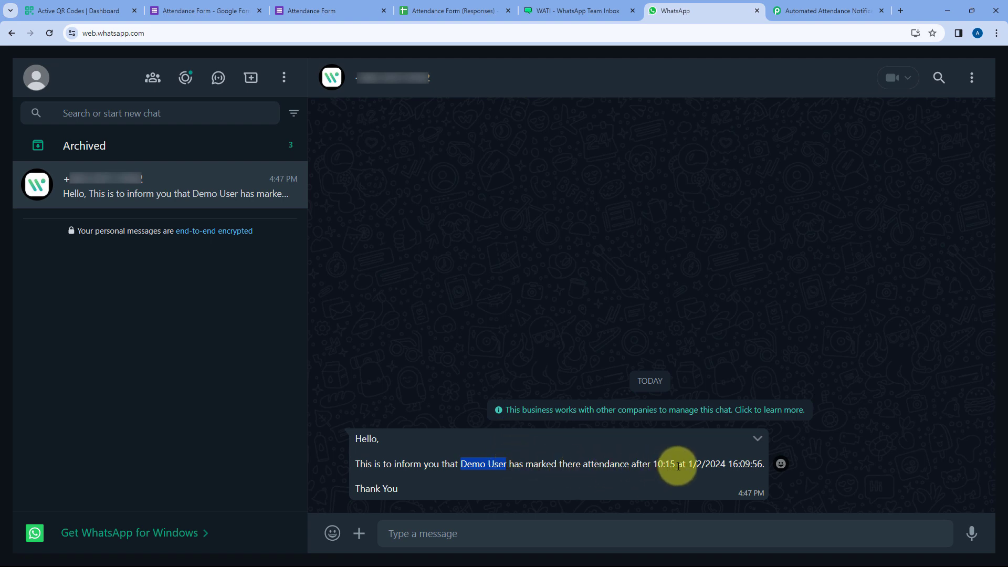
{"action": "left_click_drag", "start_coordinate": [691, 465], "coordinate": [760, 464]}
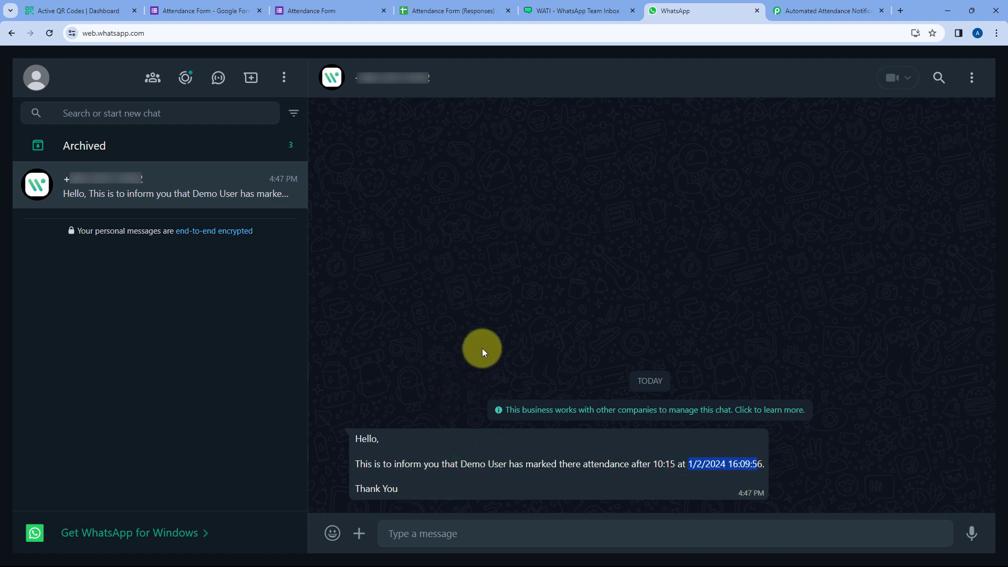
Step: Review the Automated Attendance Notification workflow in Pabbly Connect, then the QR.io attendance code and the Attendance Form page
{"action": "scroll", "coordinate": [719, 189], "scroll_direction": "up", "scroll_amount": 15}
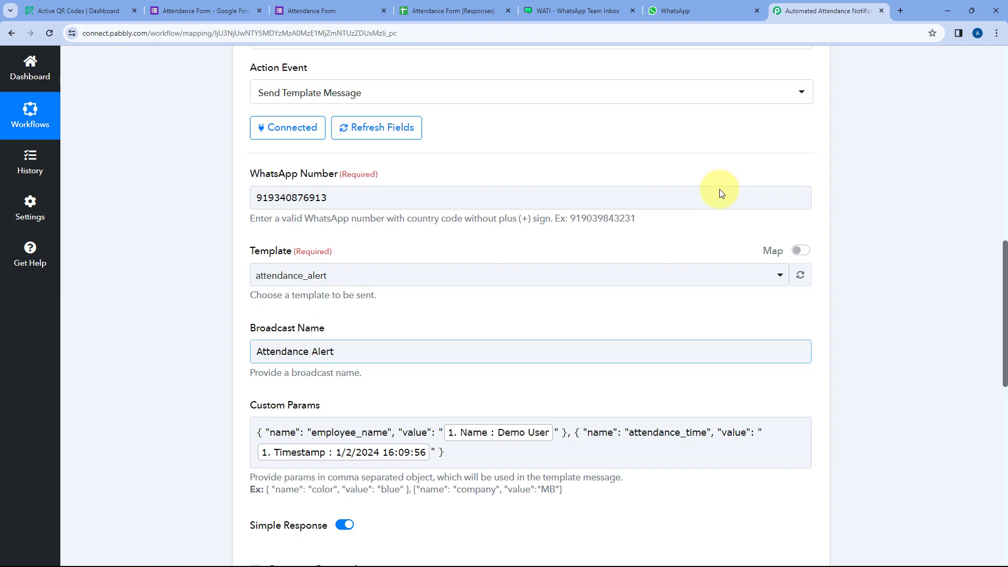
{"action": "scroll", "coordinate": [641, 288], "scroll_direction": "up", "scroll_amount": 1}
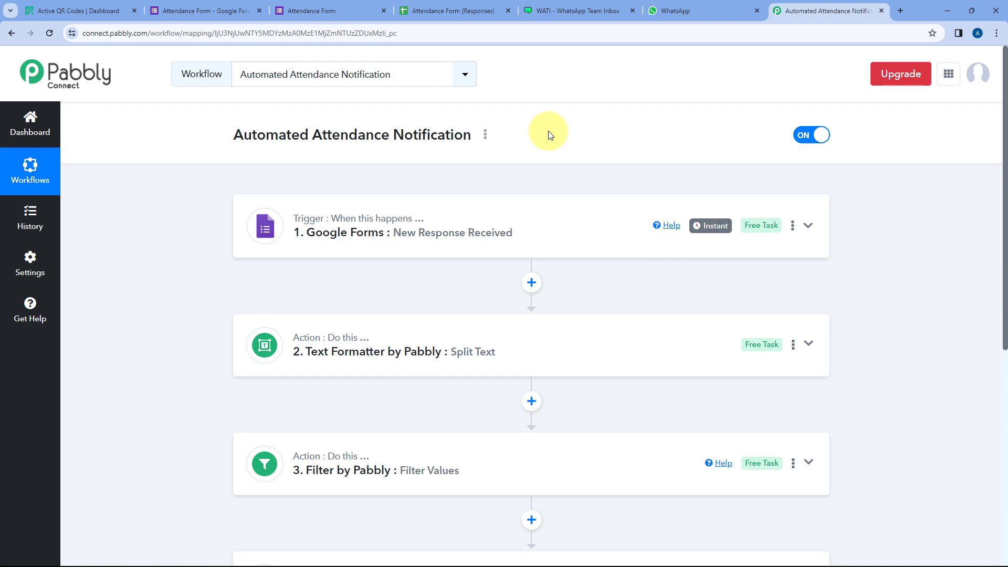
{"action": "left_click", "coordinate": [79, 11]}
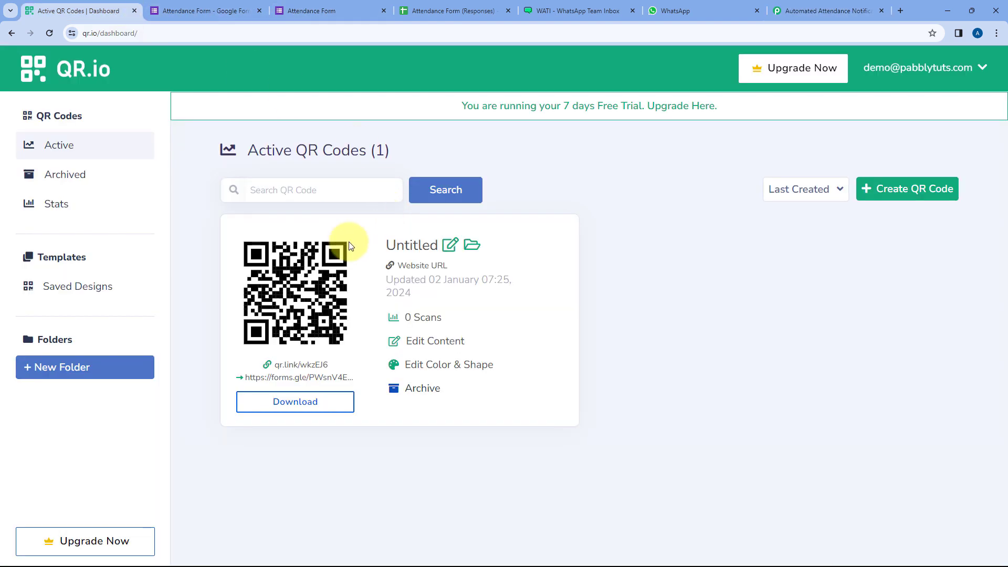
{"action": "left_click", "coordinate": [328, 12]}
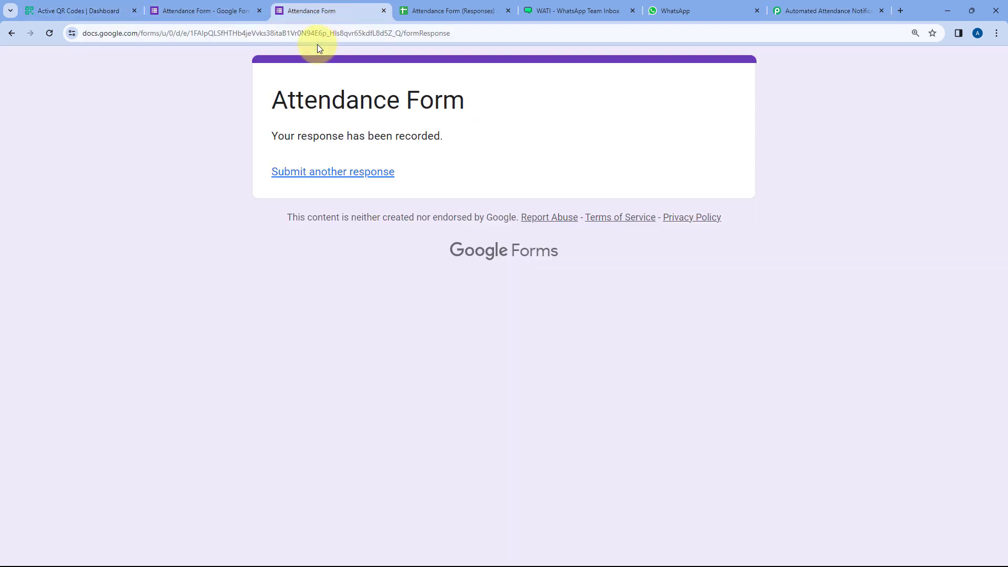
Step: Submit another Attendance Form response with name Test User, department Development and an employee ID
{"action": "left_click", "coordinate": [333, 171]}
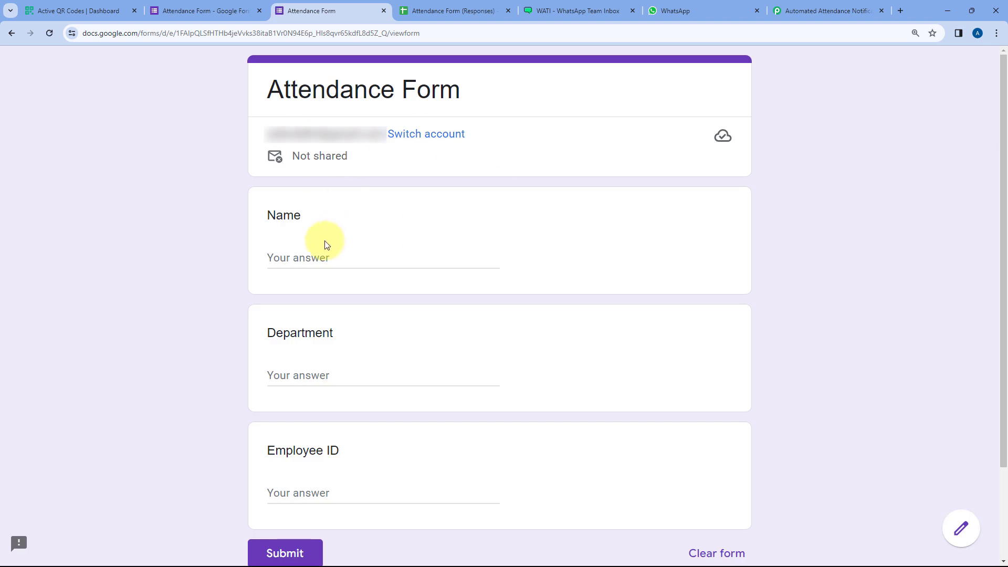
{"action": "scroll", "coordinate": [244, 234], "scroll_direction": "down", "scroll_amount": 2}
{"action": "left_click", "coordinate": [332, 154]}
{"action": "type", "text": "Te"}
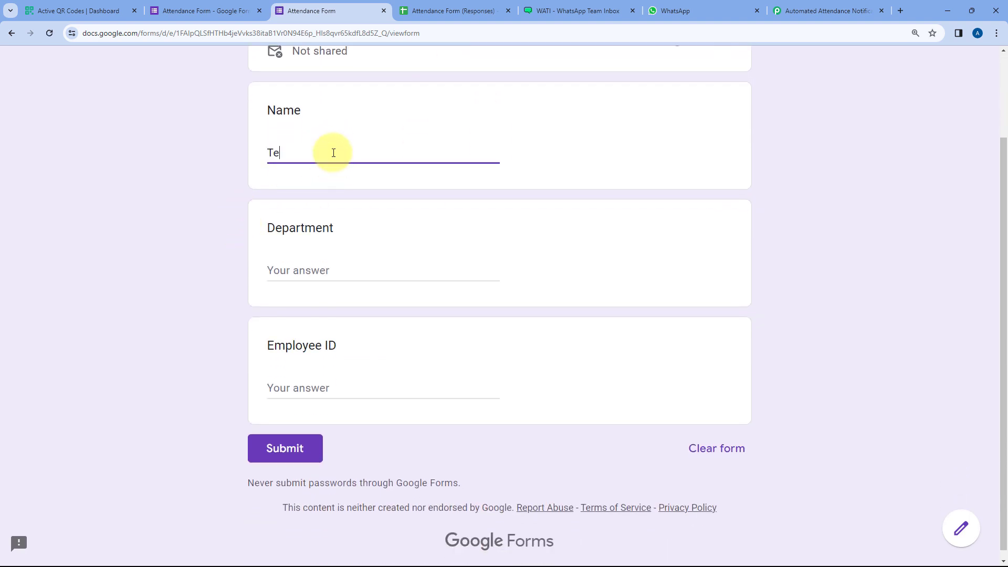
{"action": "type", "text": "st User"}
{"action": "key", "text": "Tab"}
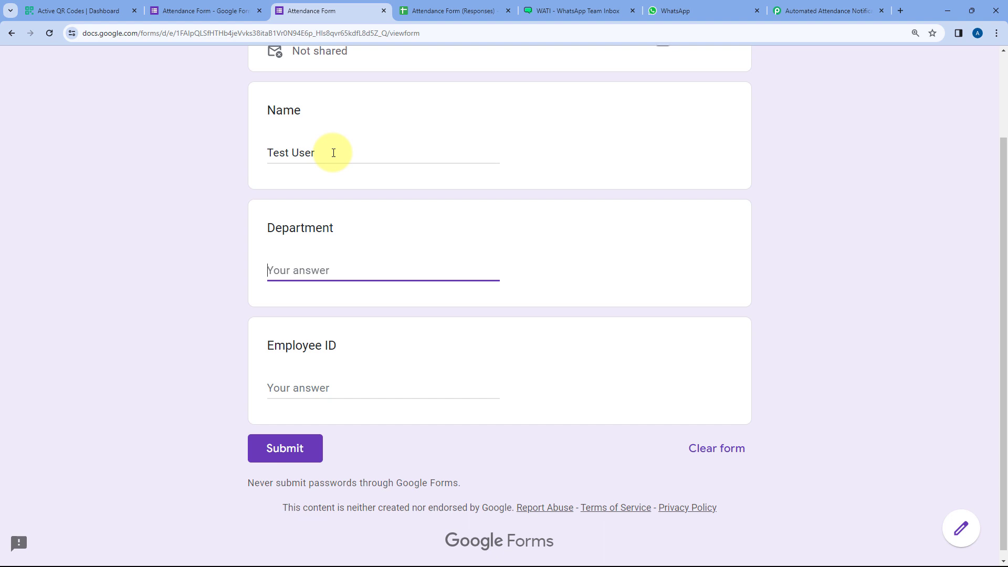
{"action": "type", "text": "Development"}
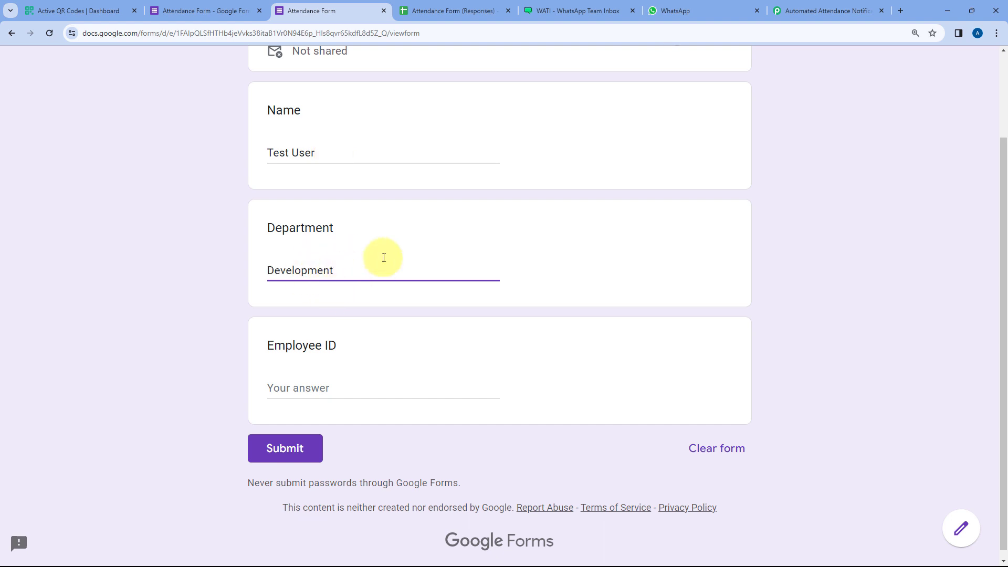
{"action": "left_click", "coordinate": [323, 389]}
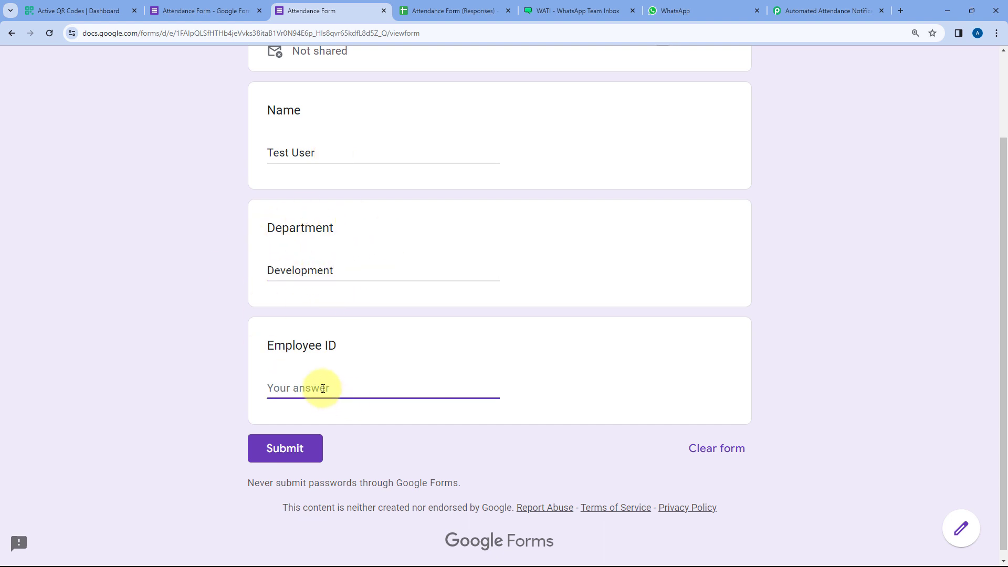
{"action": "type", "text": "PC54646"}
{"action": "left_click", "coordinate": [279, 447]}
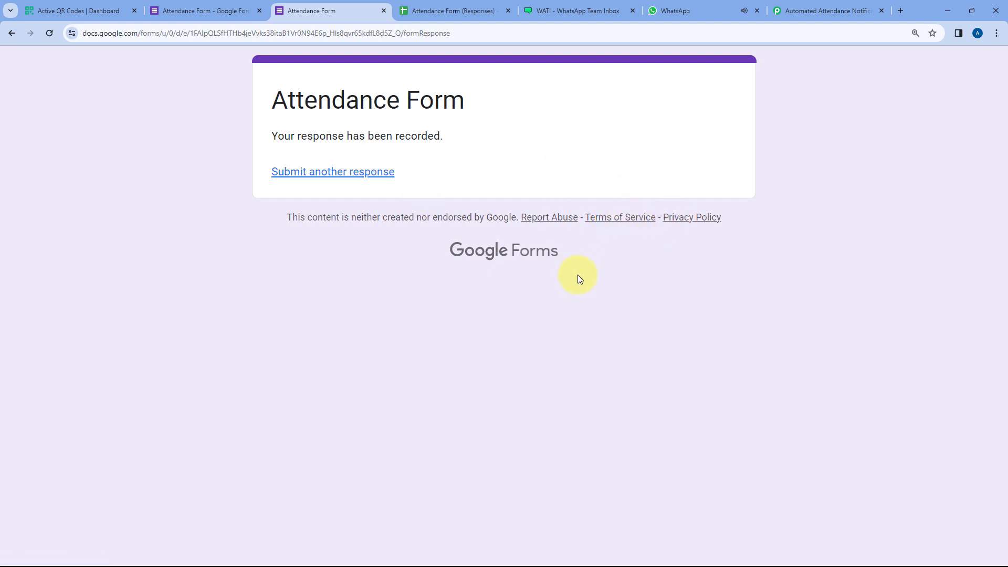
Step: Switch to WhatsApp, check the employee name, cutoff time and attendance time in the newest alert, and return to the Pabbly Connect workflow
{"action": "mouse_move", "coordinate": [979, 558]}
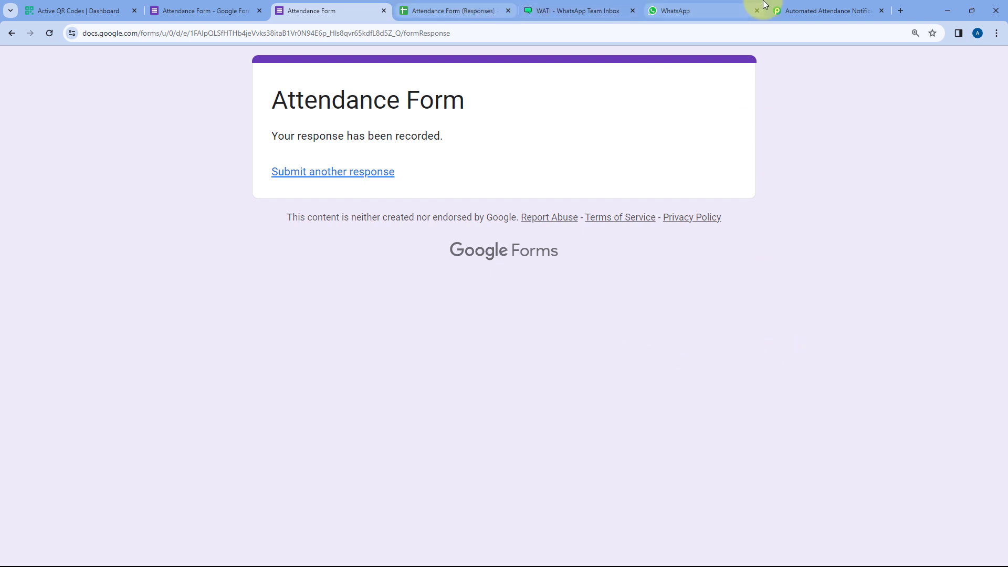
{"action": "left_click", "coordinate": [693, 11]}
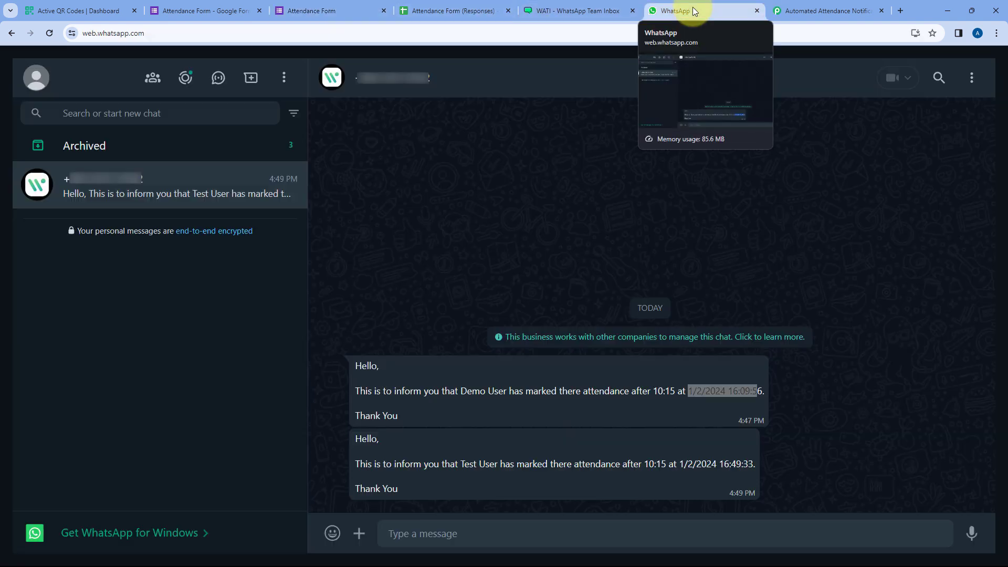
{"action": "left_click", "coordinate": [469, 450]}
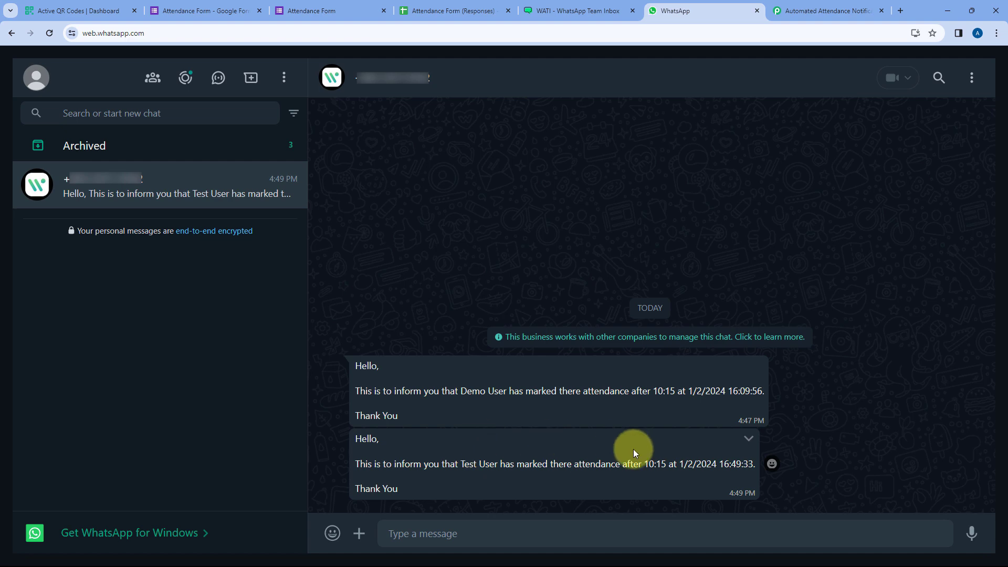
{"action": "left_click_drag", "start_coordinate": [461, 464], "coordinate": [497, 465]}
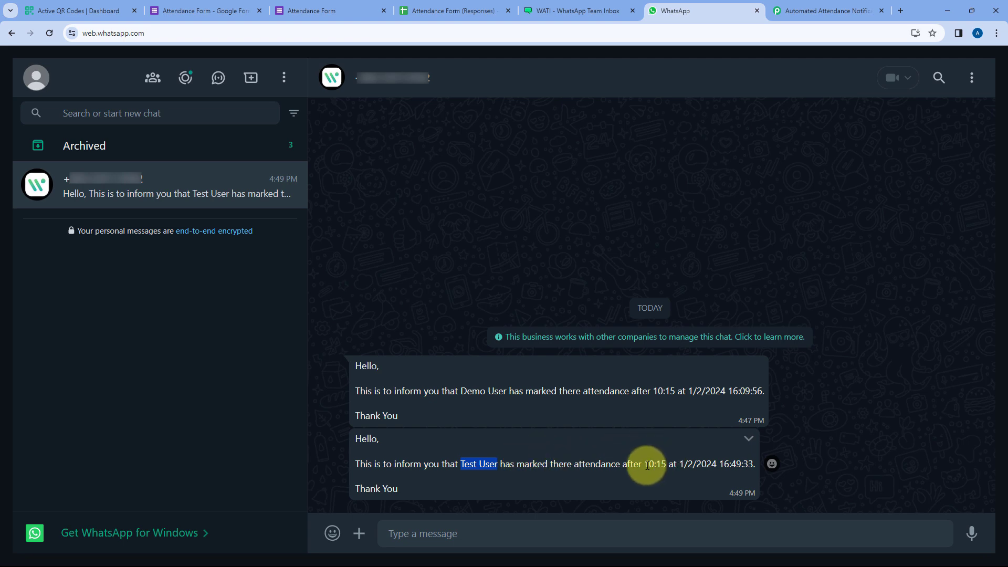
{"action": "left_click_drag", "start_coordinate": [646, 464], "coordinate": [666, 465]}
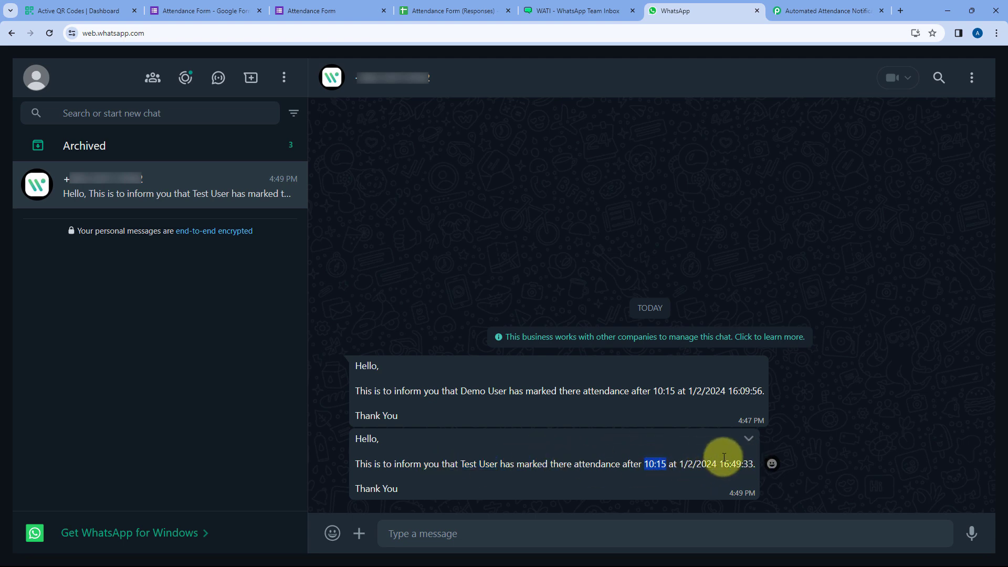
{"action": "left_click", "coordinate": [821, 7]}
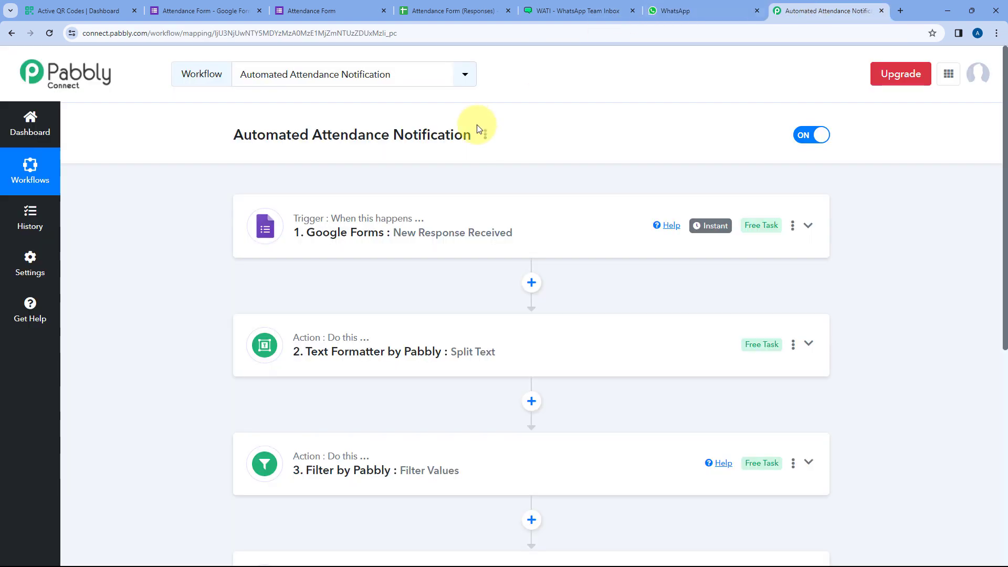